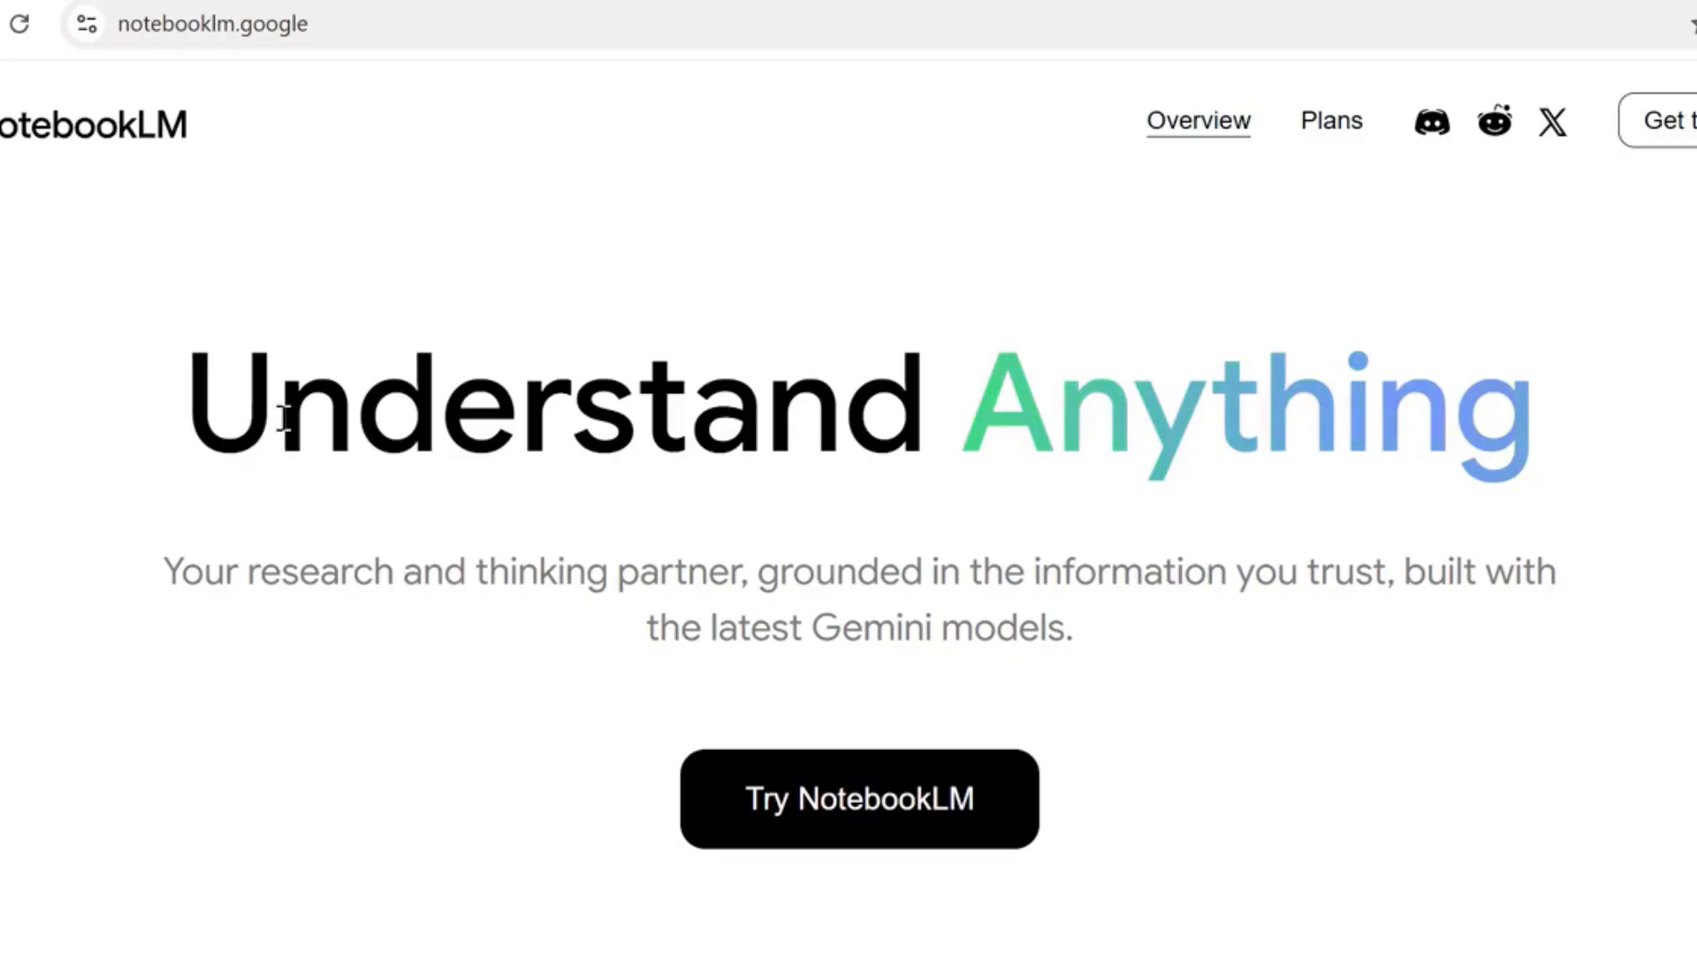
# Create a new notebook in NotebookLM and upload the Embracing_the_Technological_Metamorphosis article from the Articles folder as its source
pyautogui.click(895, 776)
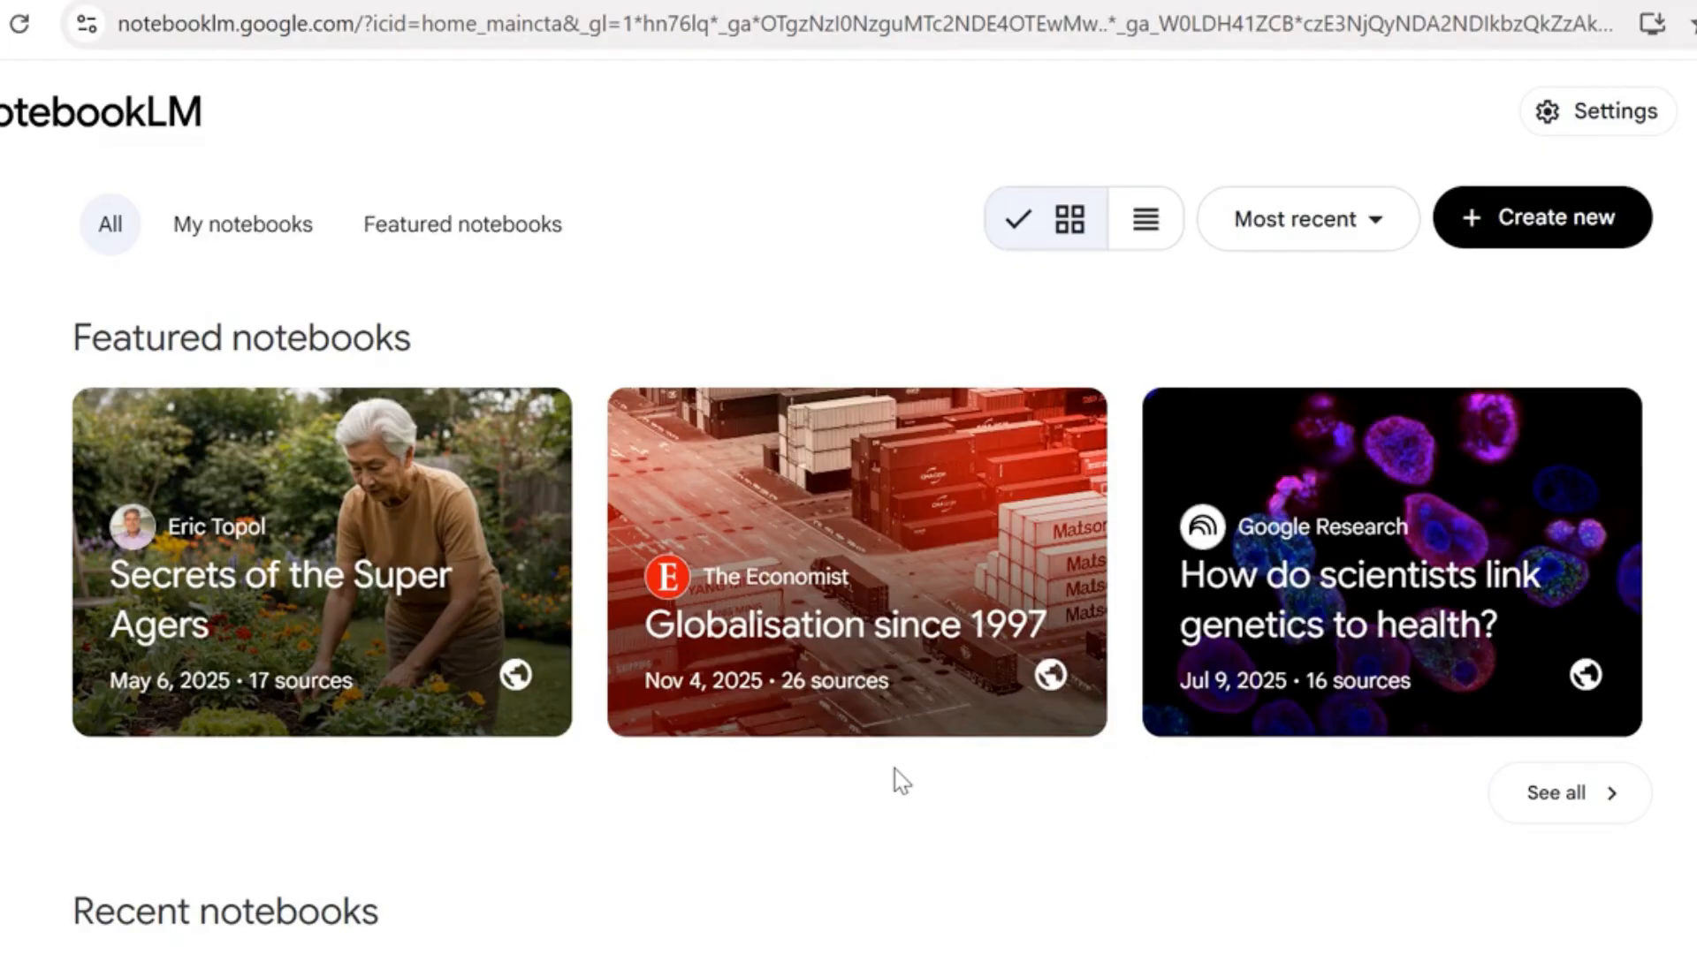
pyautogui.click(1520, 225)
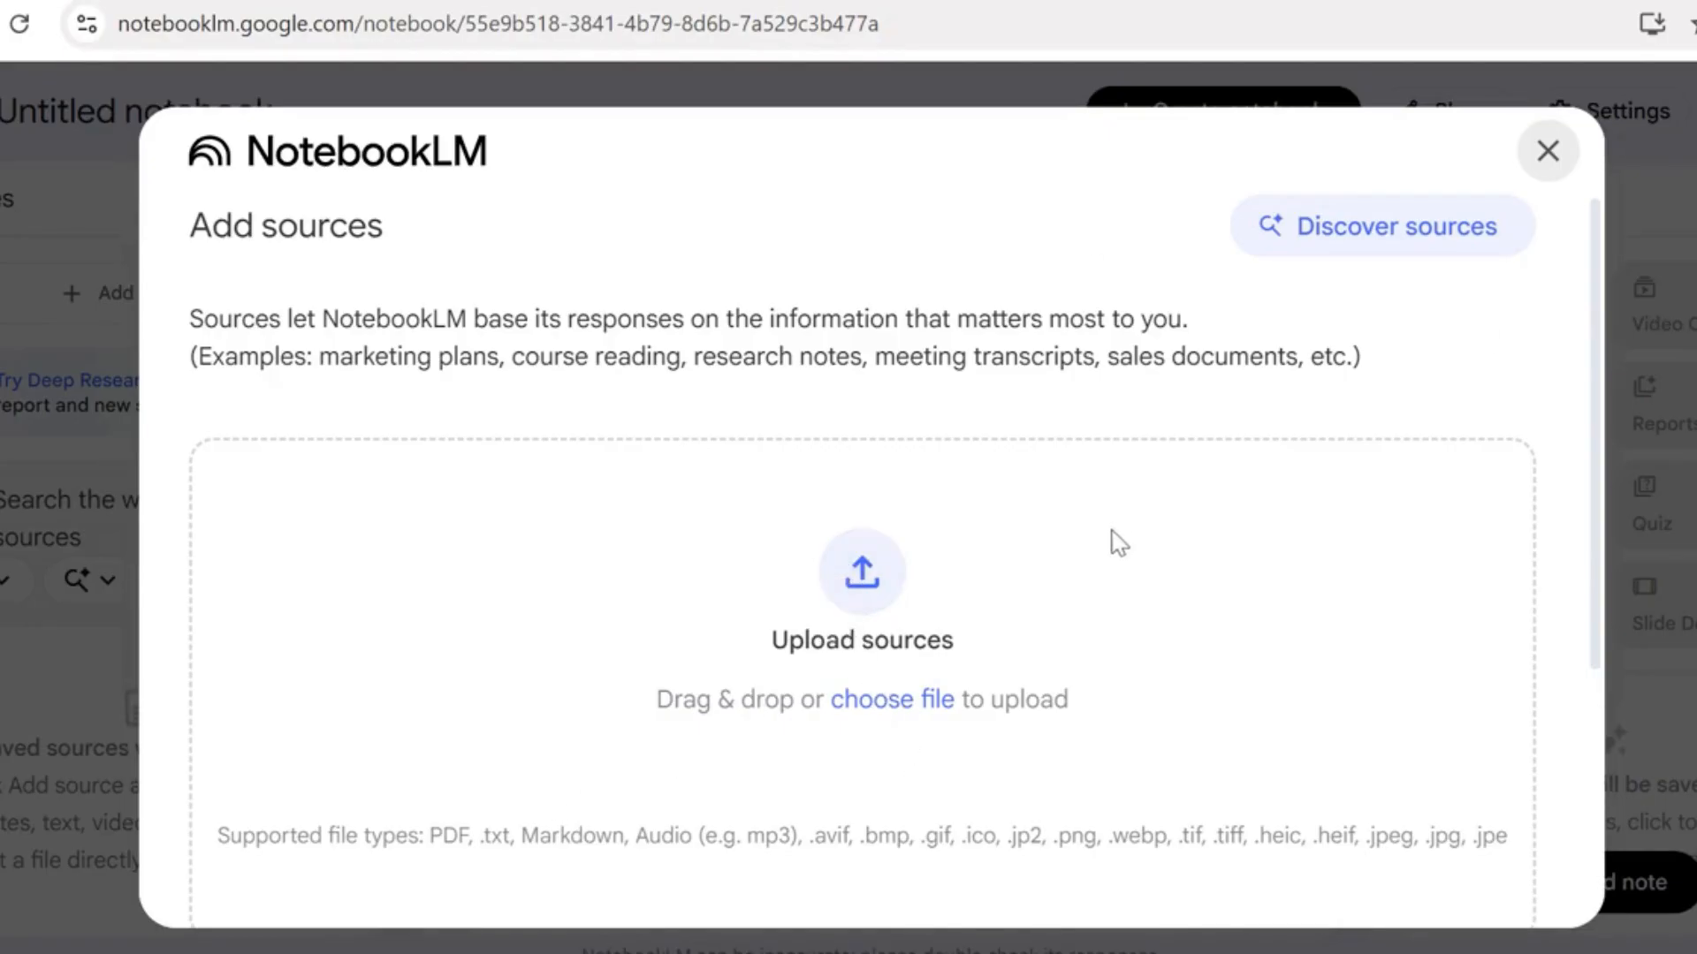
pyautogui.click(883, 702)
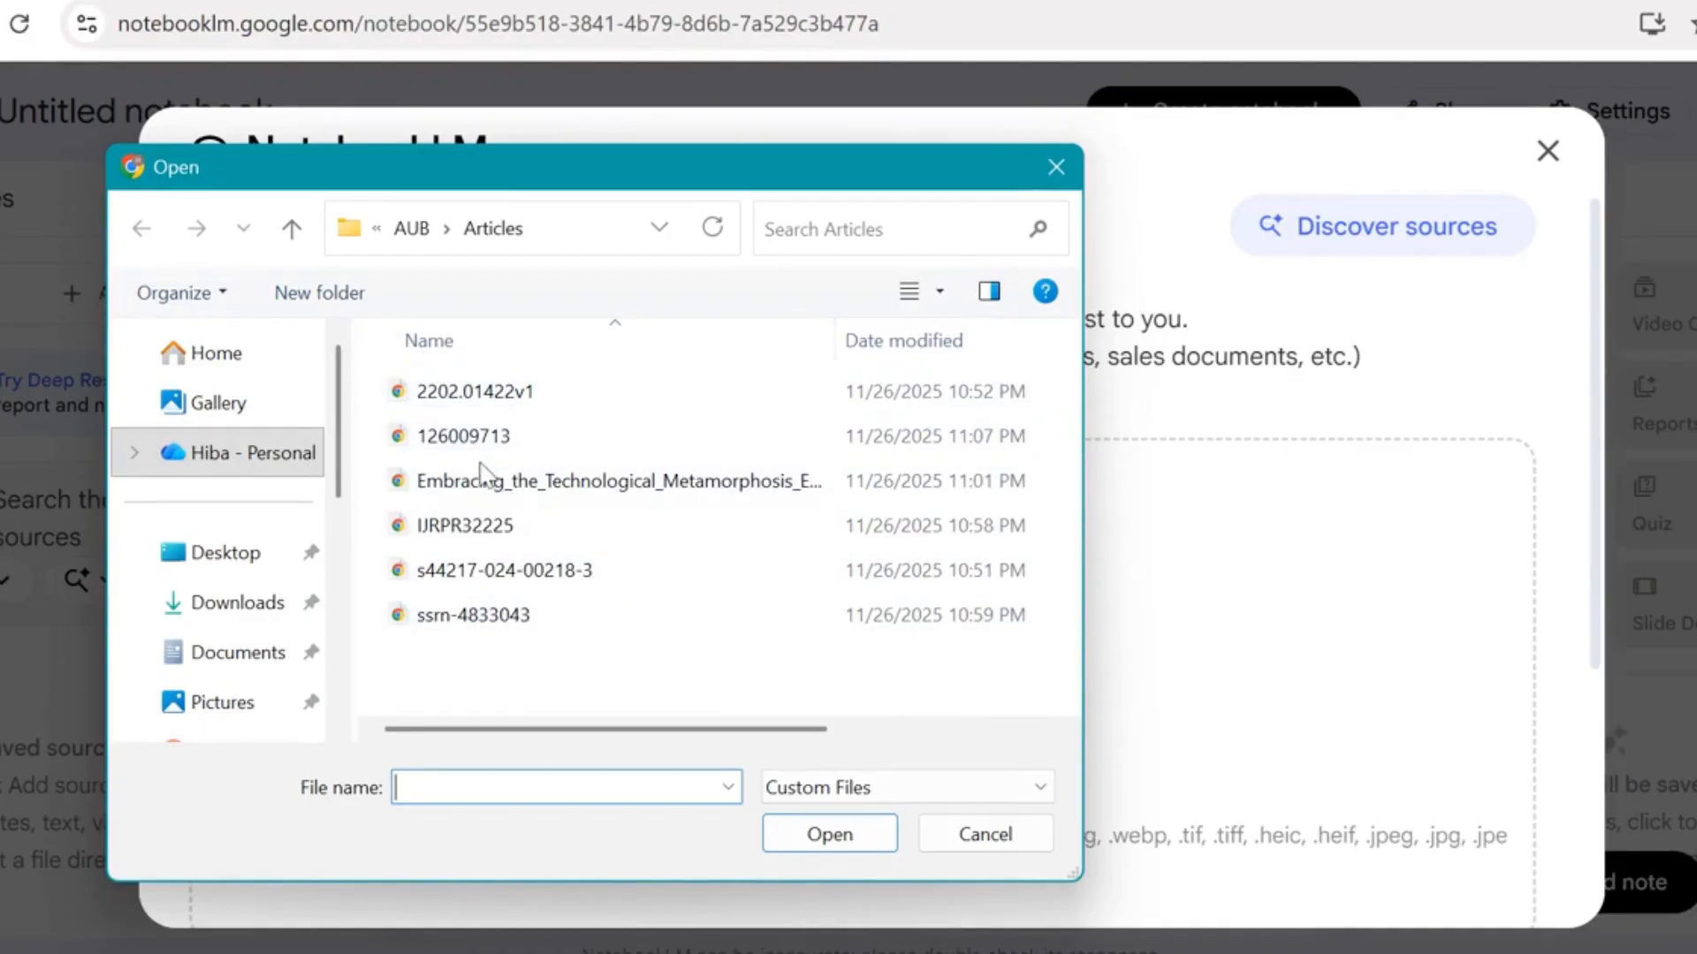
pyautogui.click(481, 485)
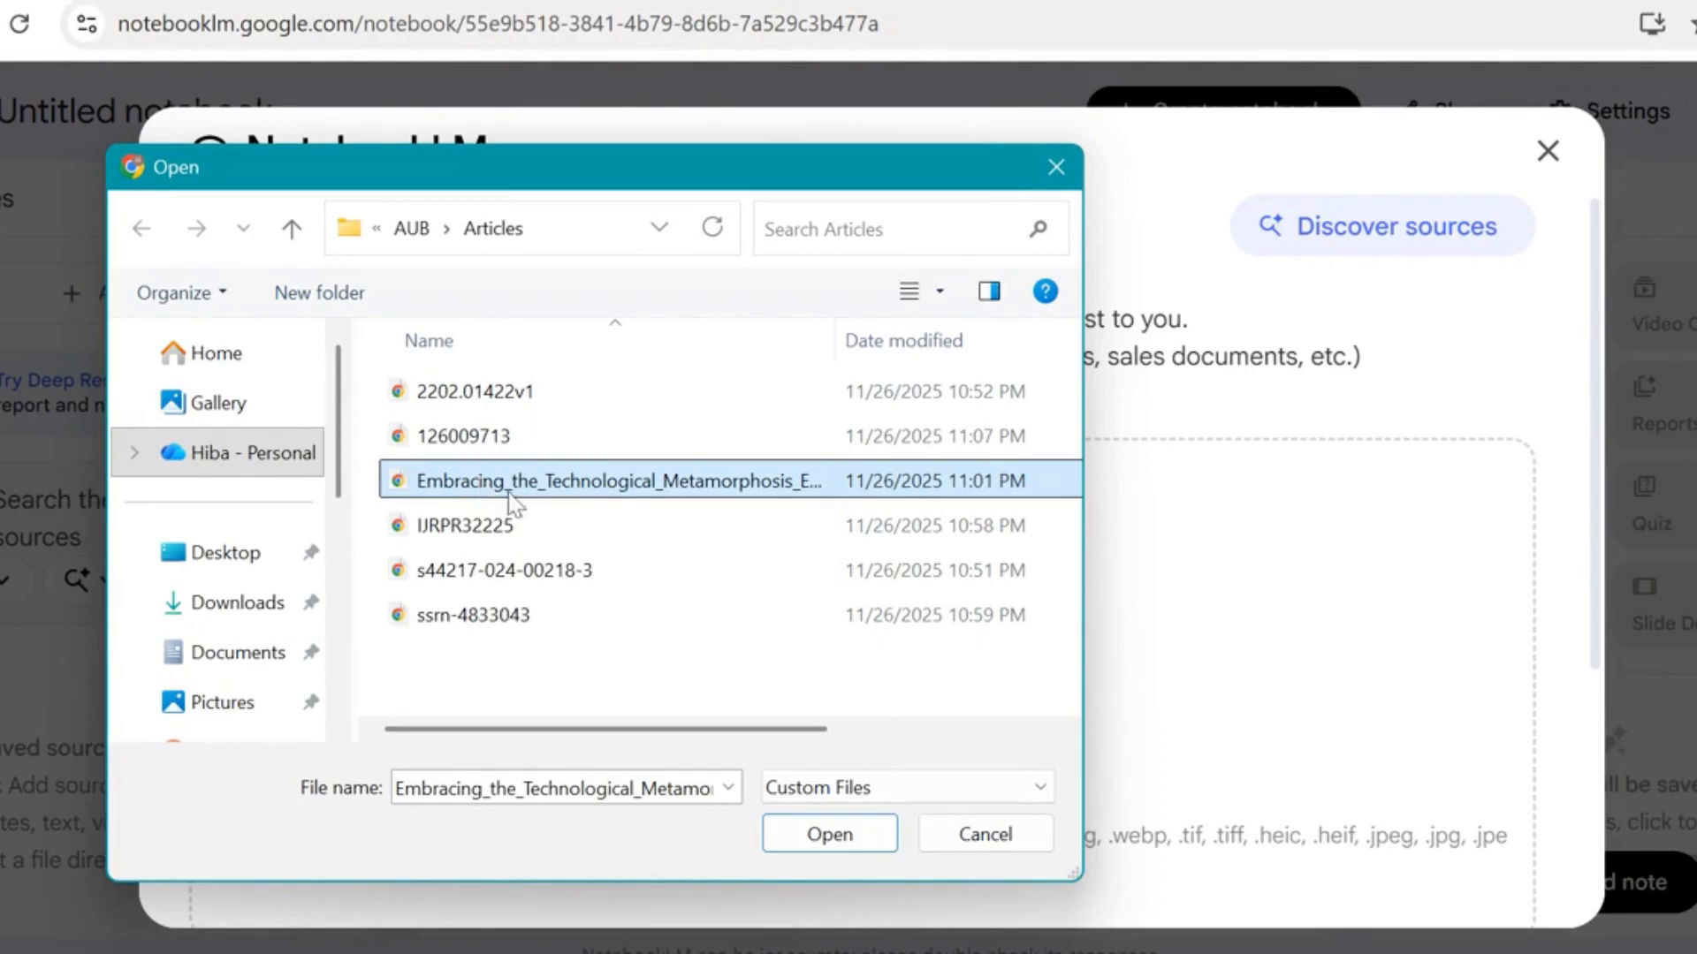
pyautogui.click(829, 834)
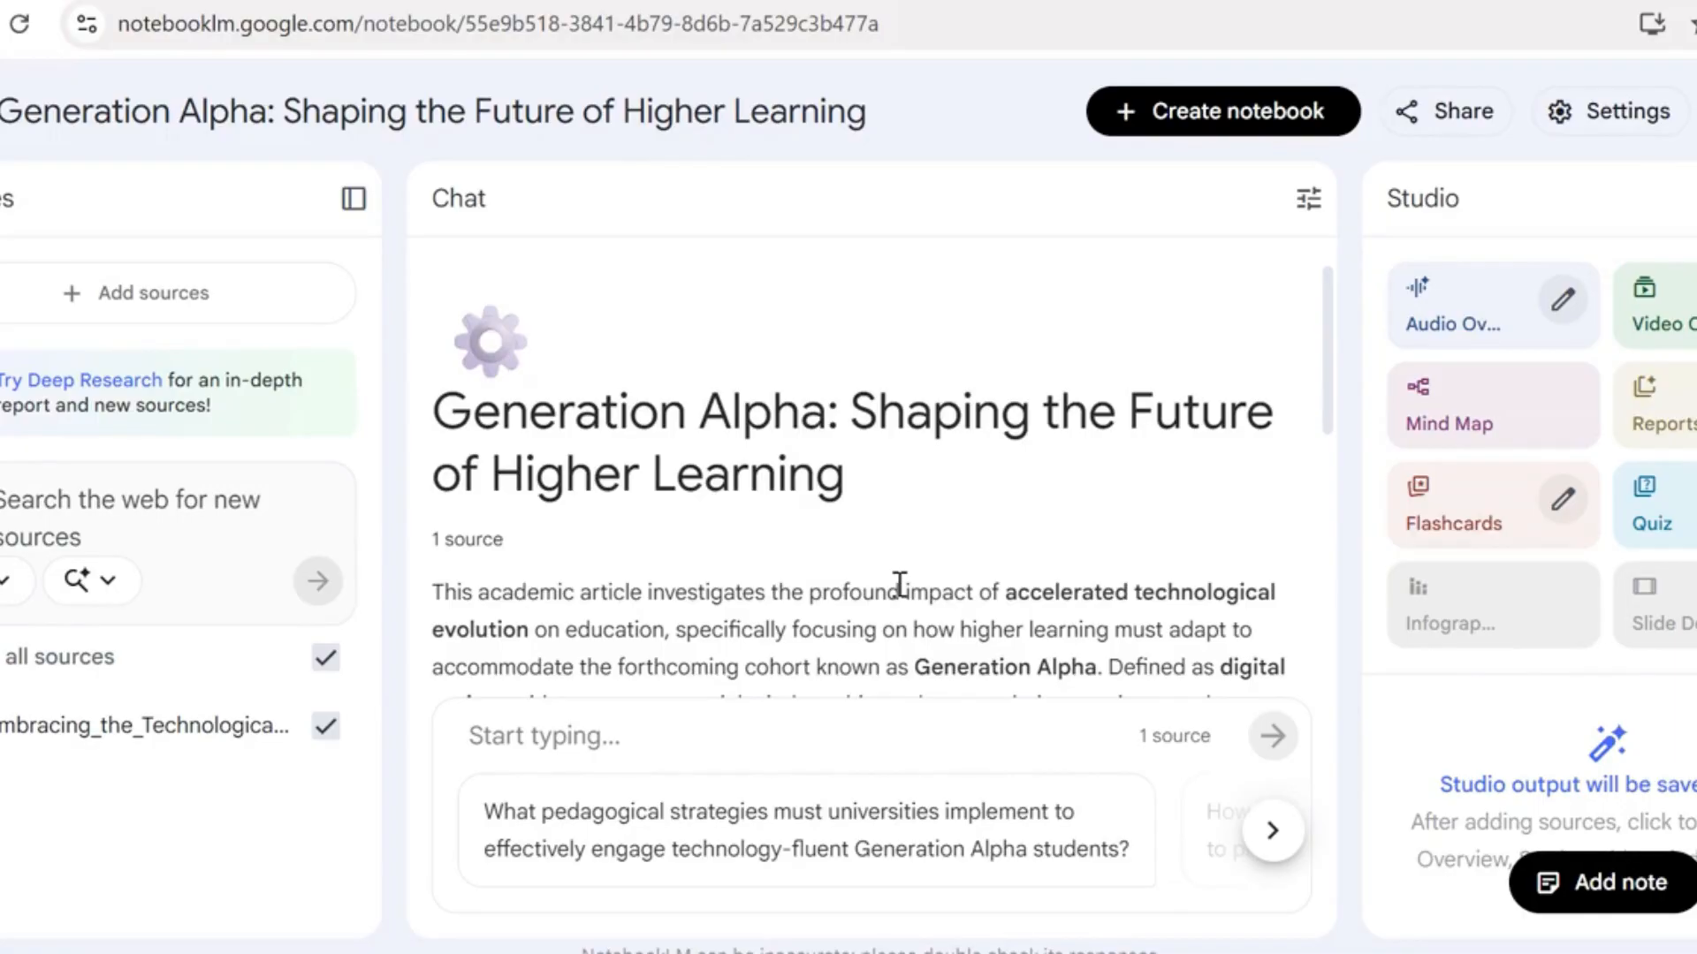
# Read through the article's summary and generate flashcards from the source
pyautogui.scroll(-1, 900, 583)
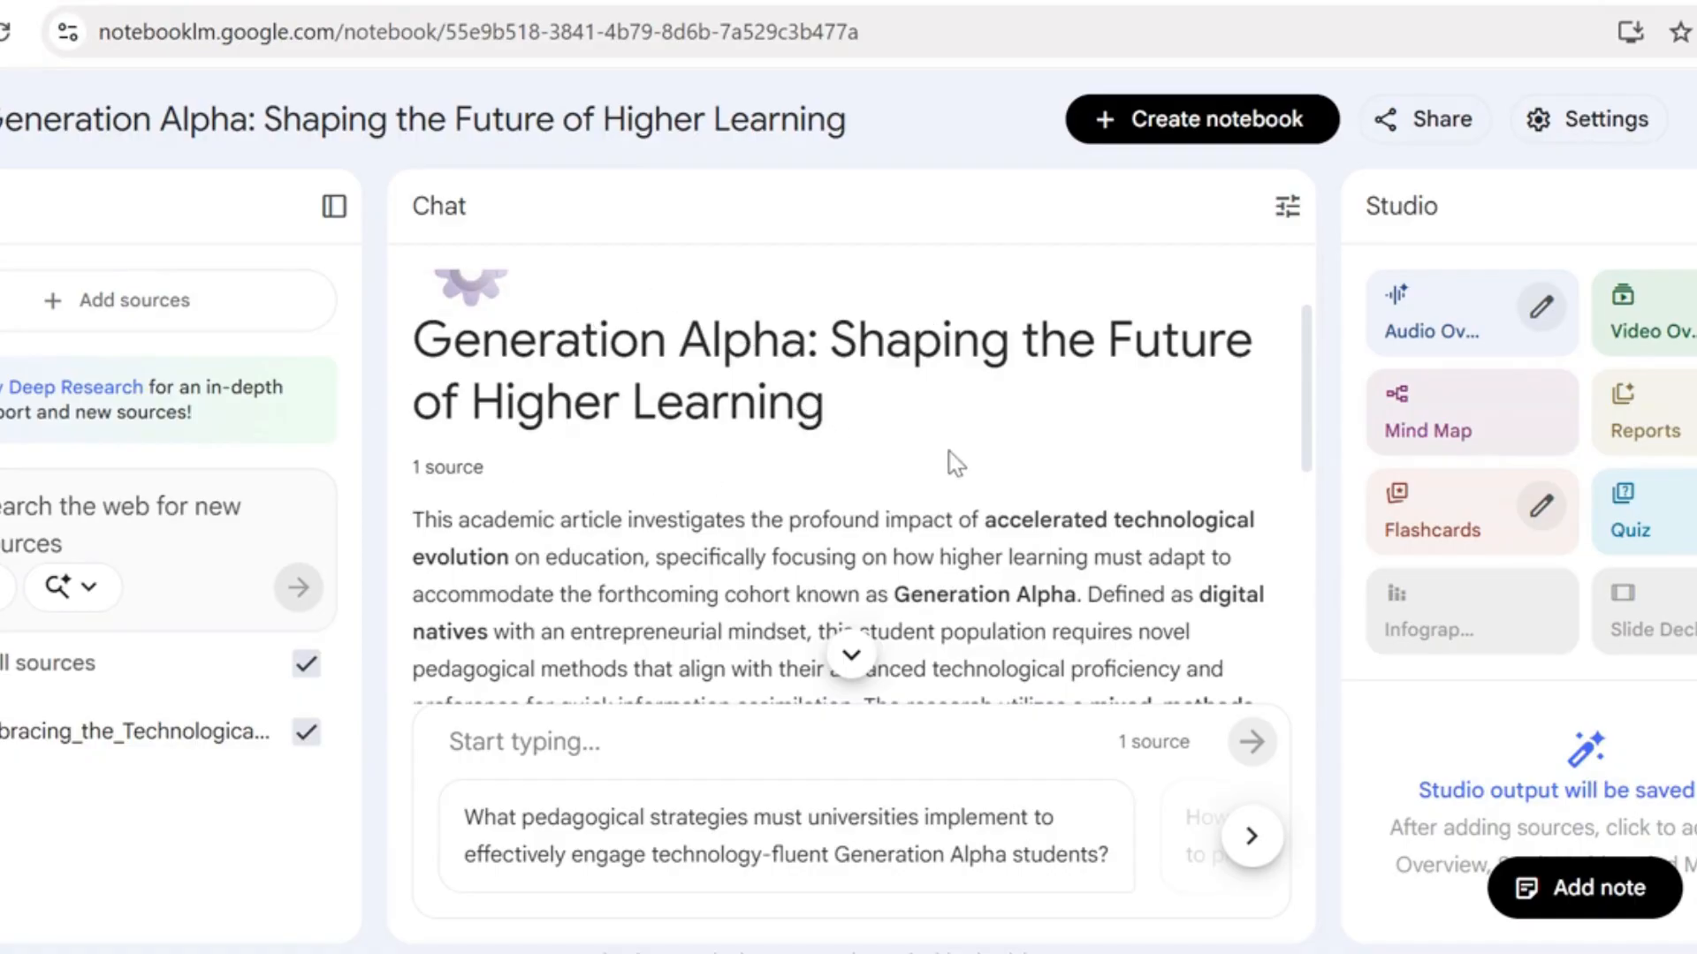
pyautogui.moveTo(1306, 349); pyautogui.dragTo(1336, 544)
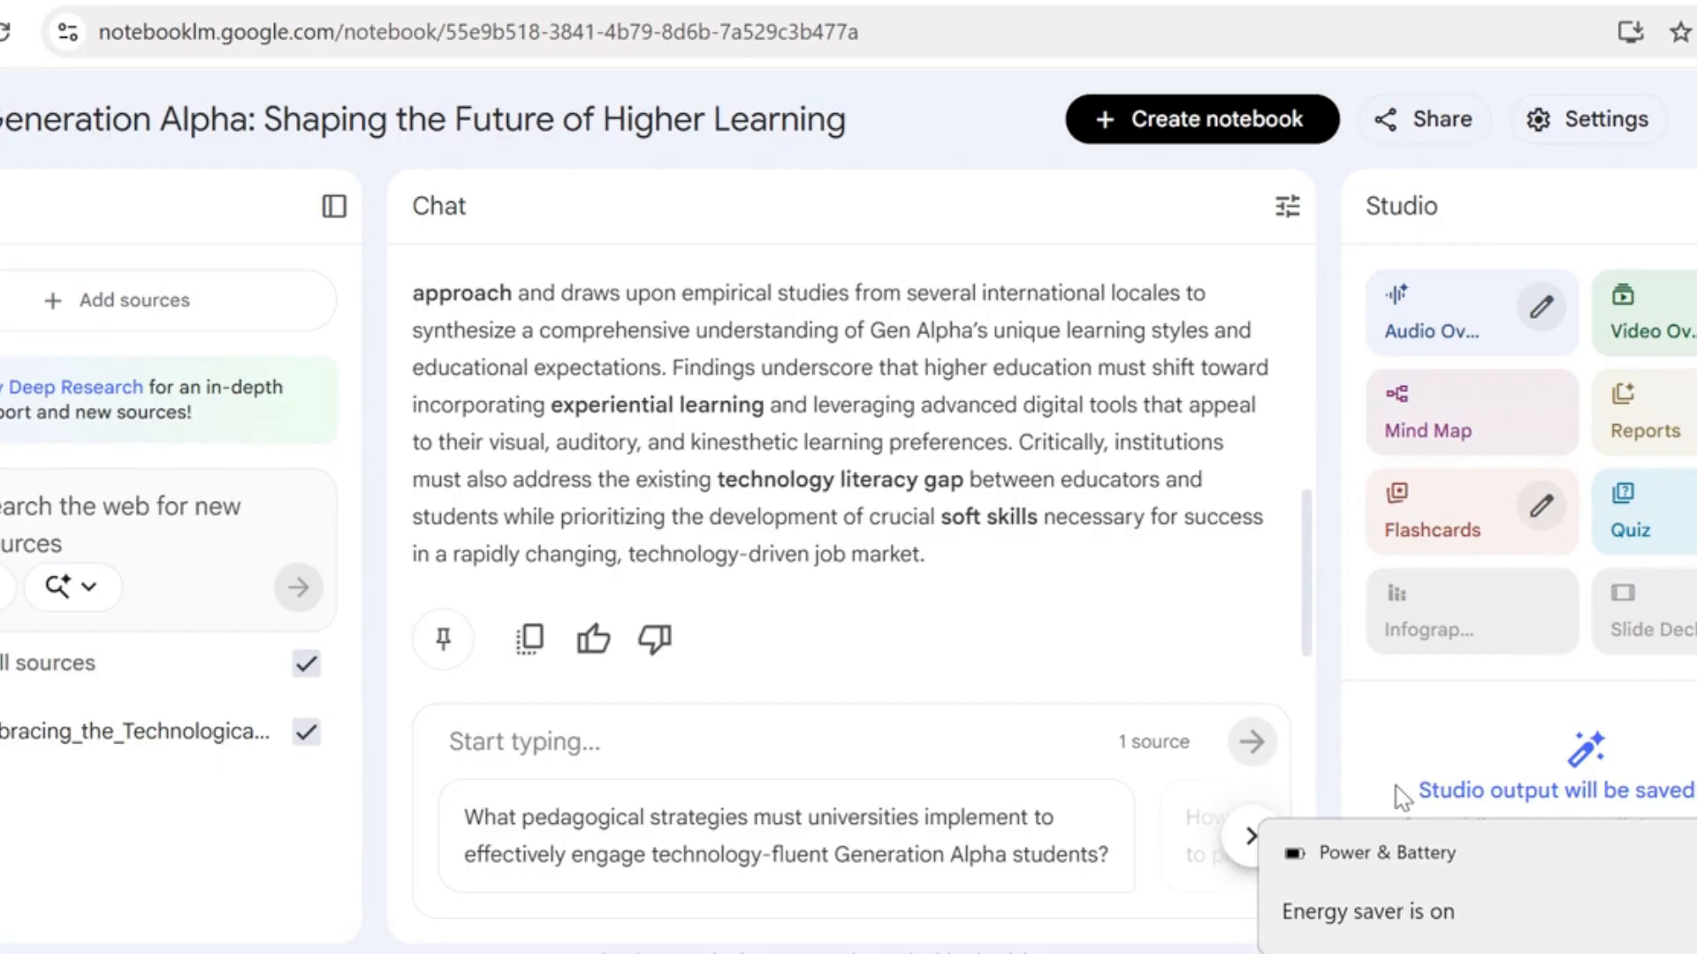
pyautogui.click(1468, 523)
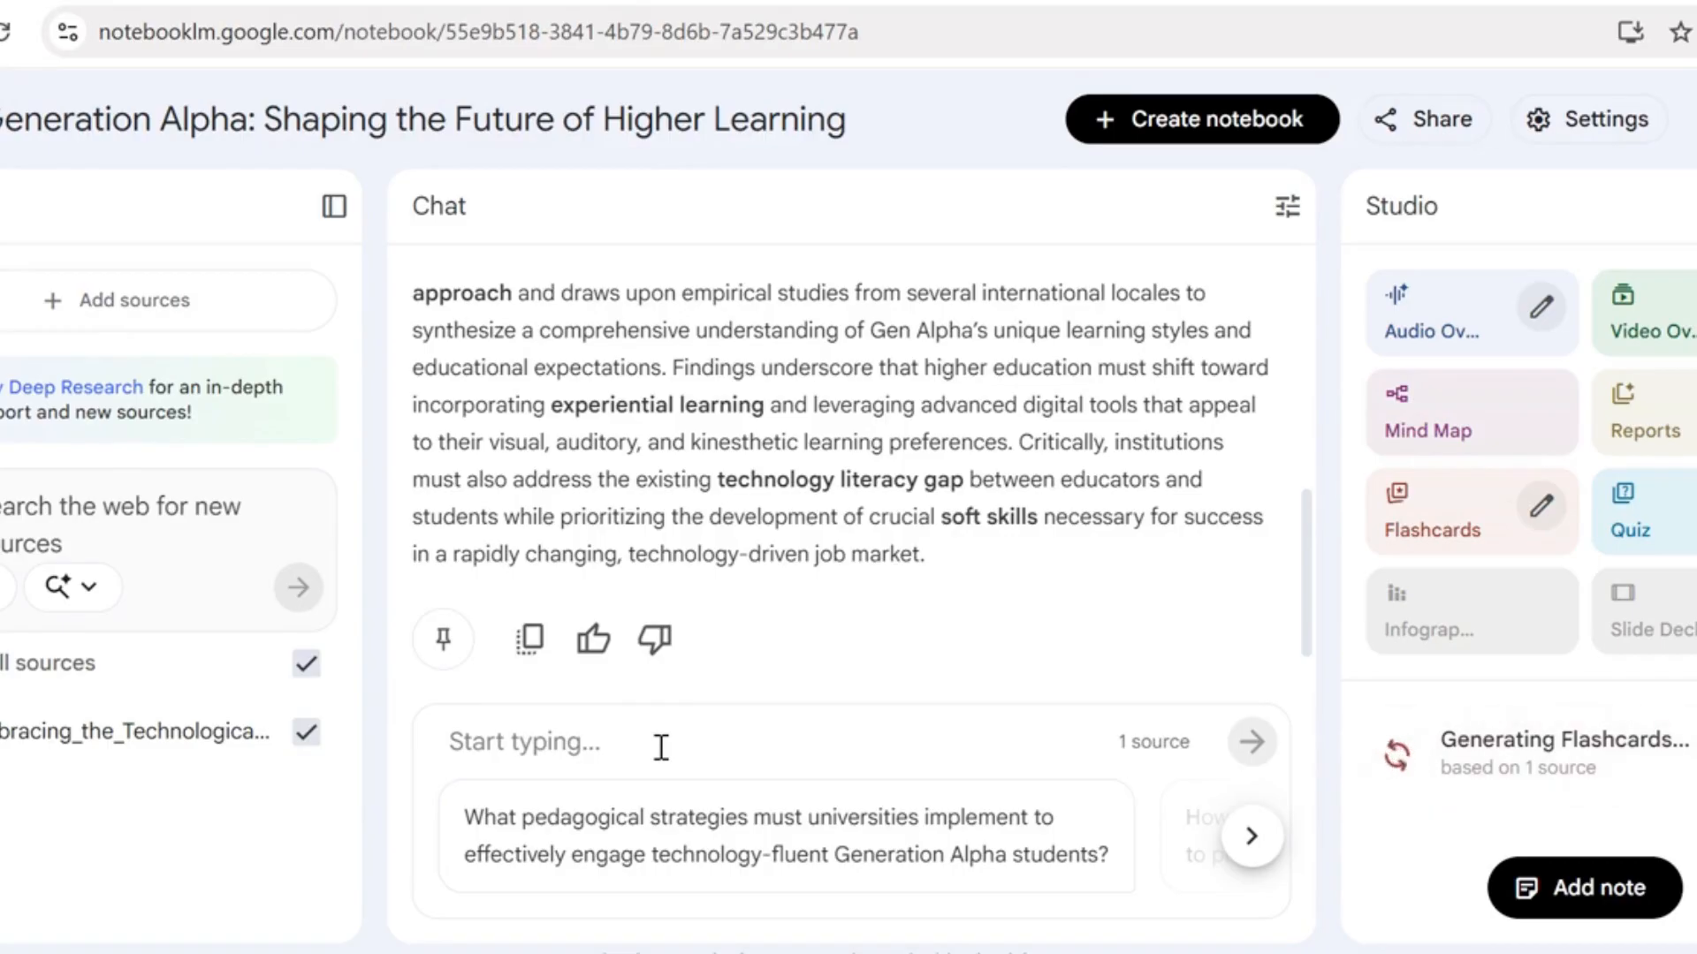
# Ask the chat "what are the key arguments in this article?"
pyautogui.click(583, 741)
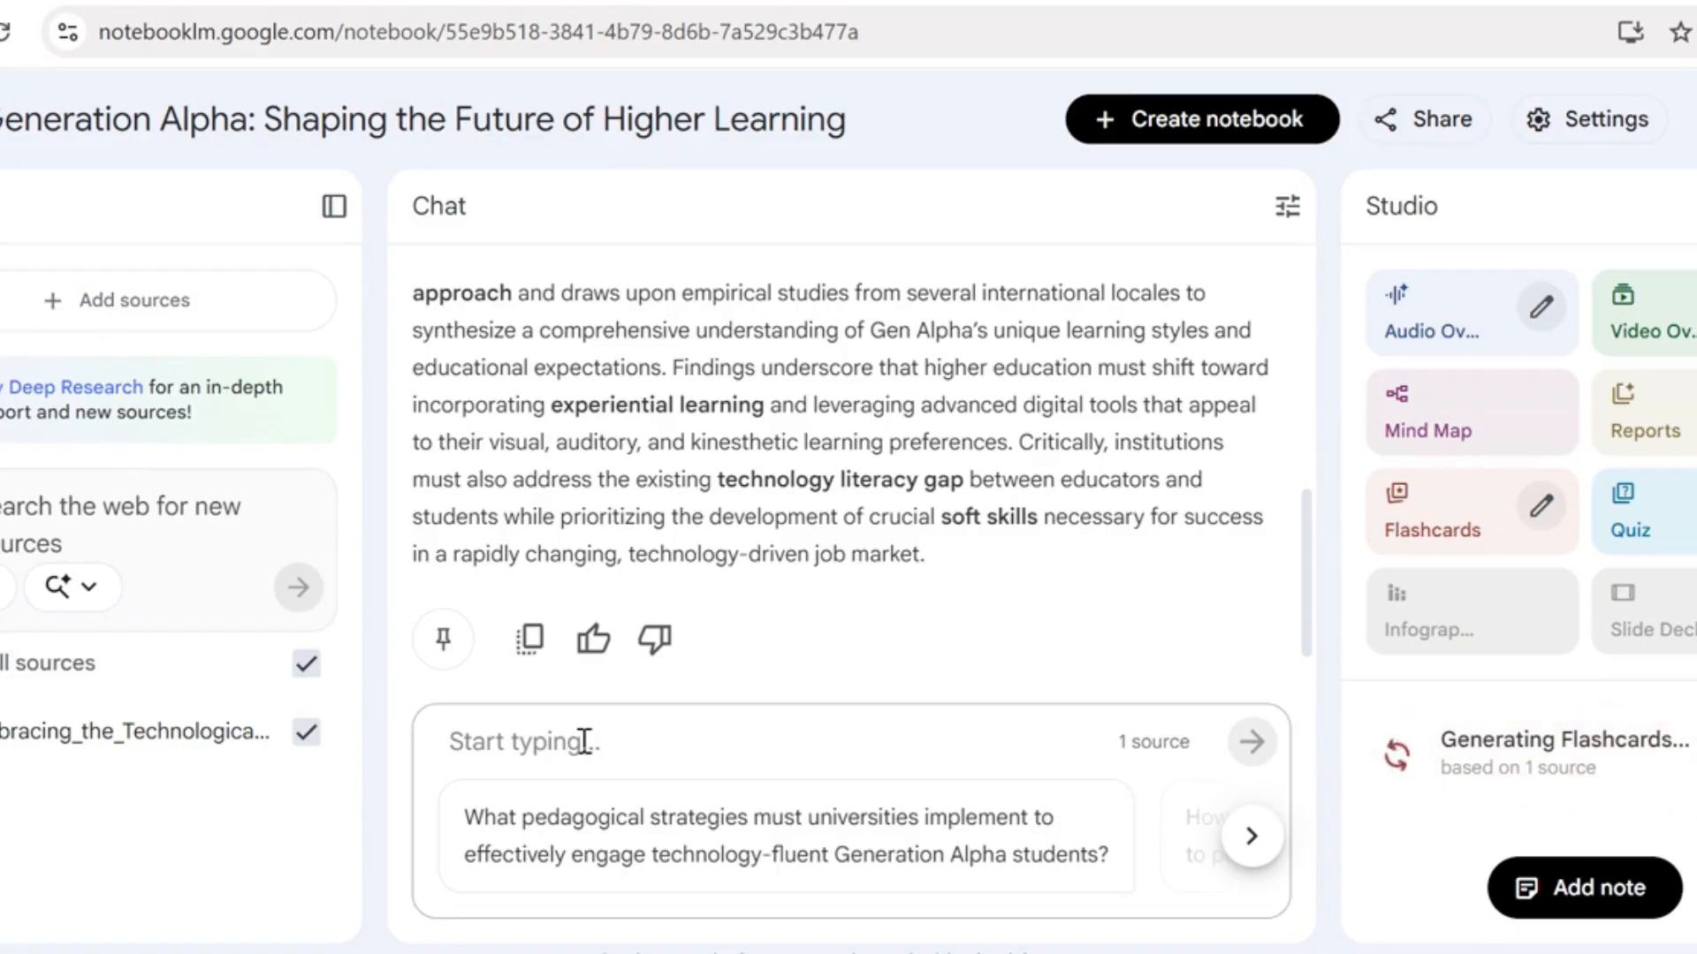
pyautogui.write('what')
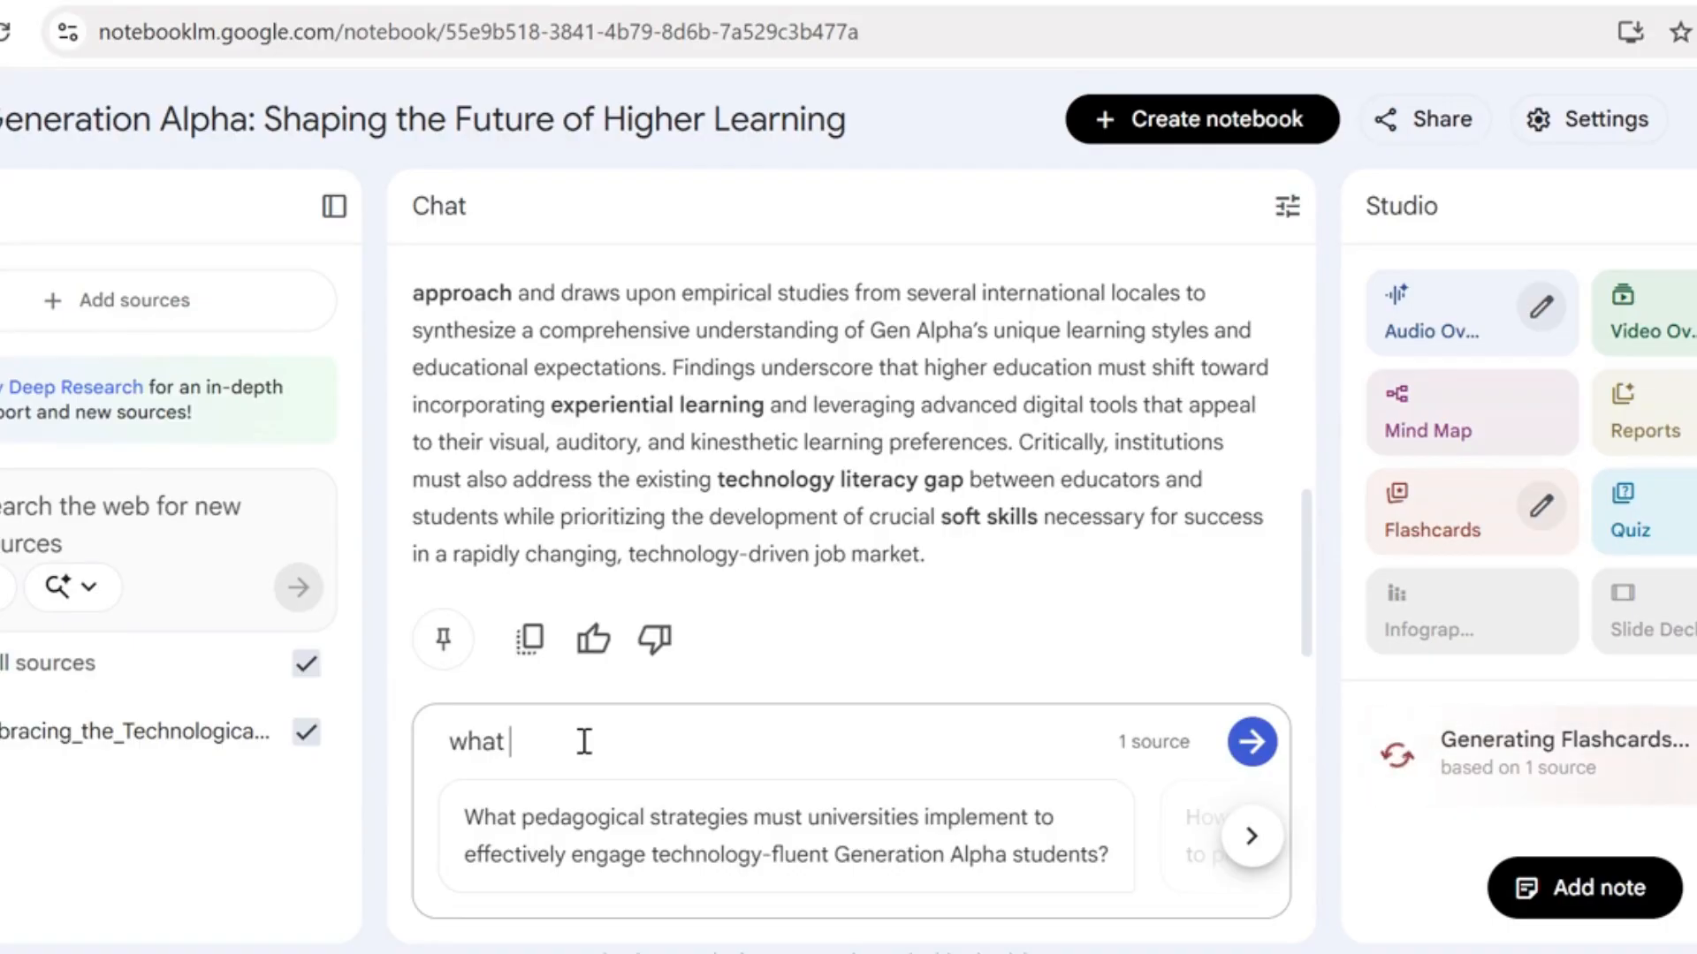
pyautogui.write('are')
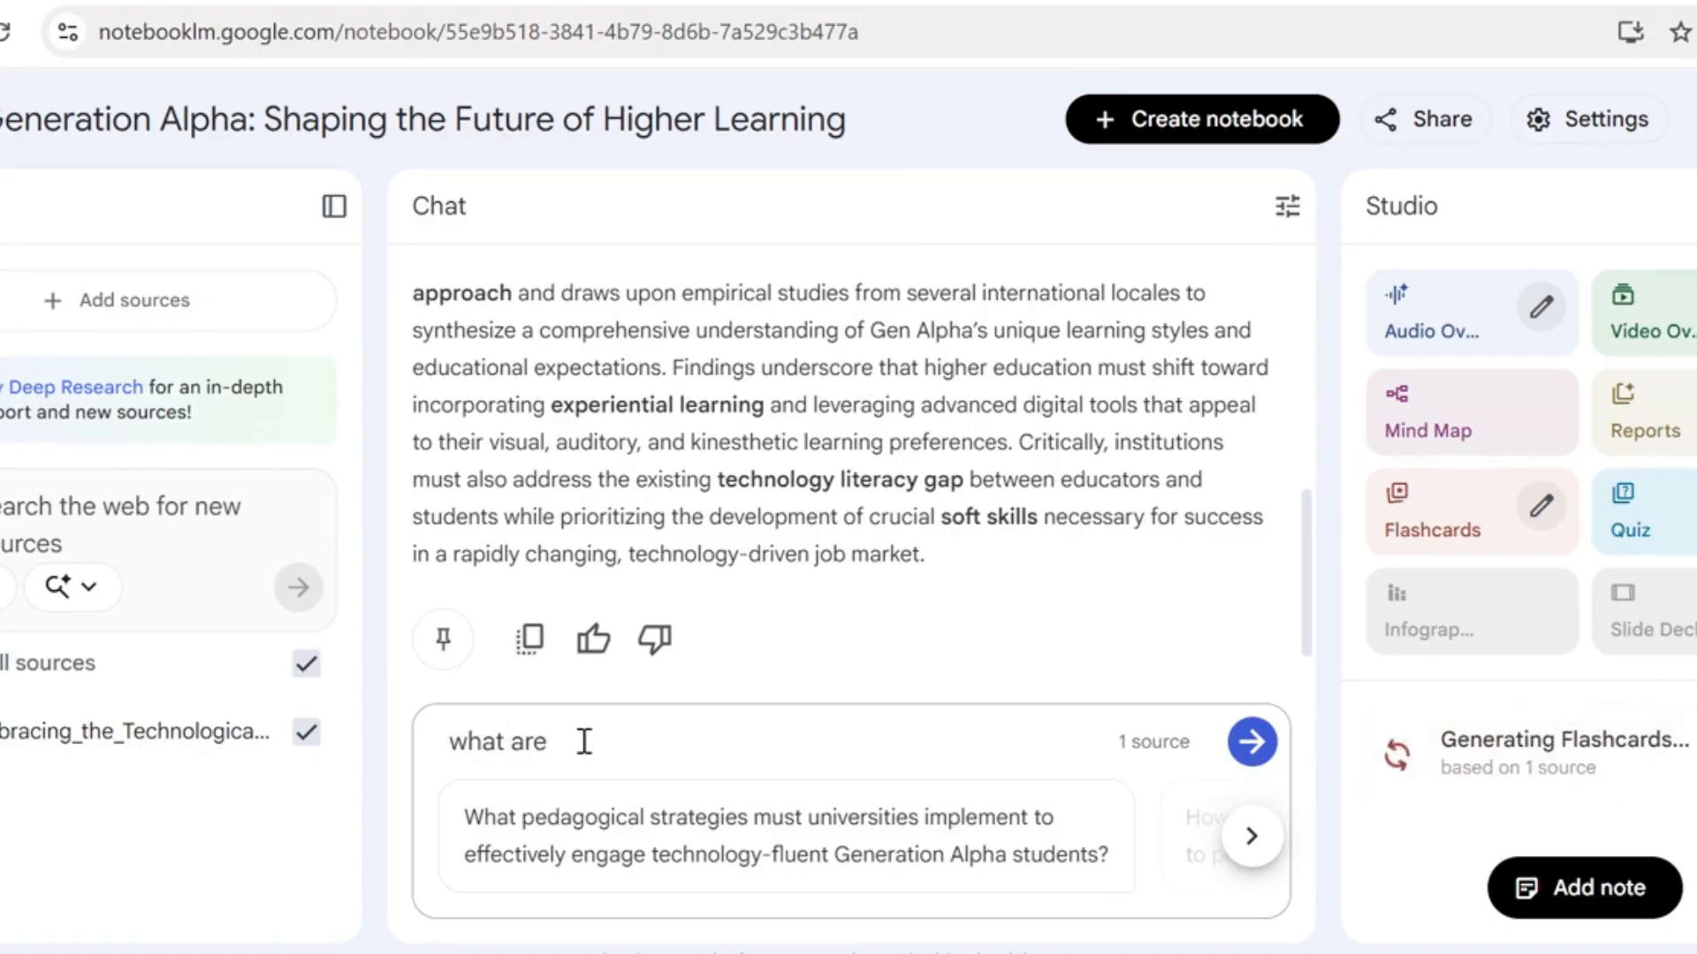
pyautogui.write(' the')
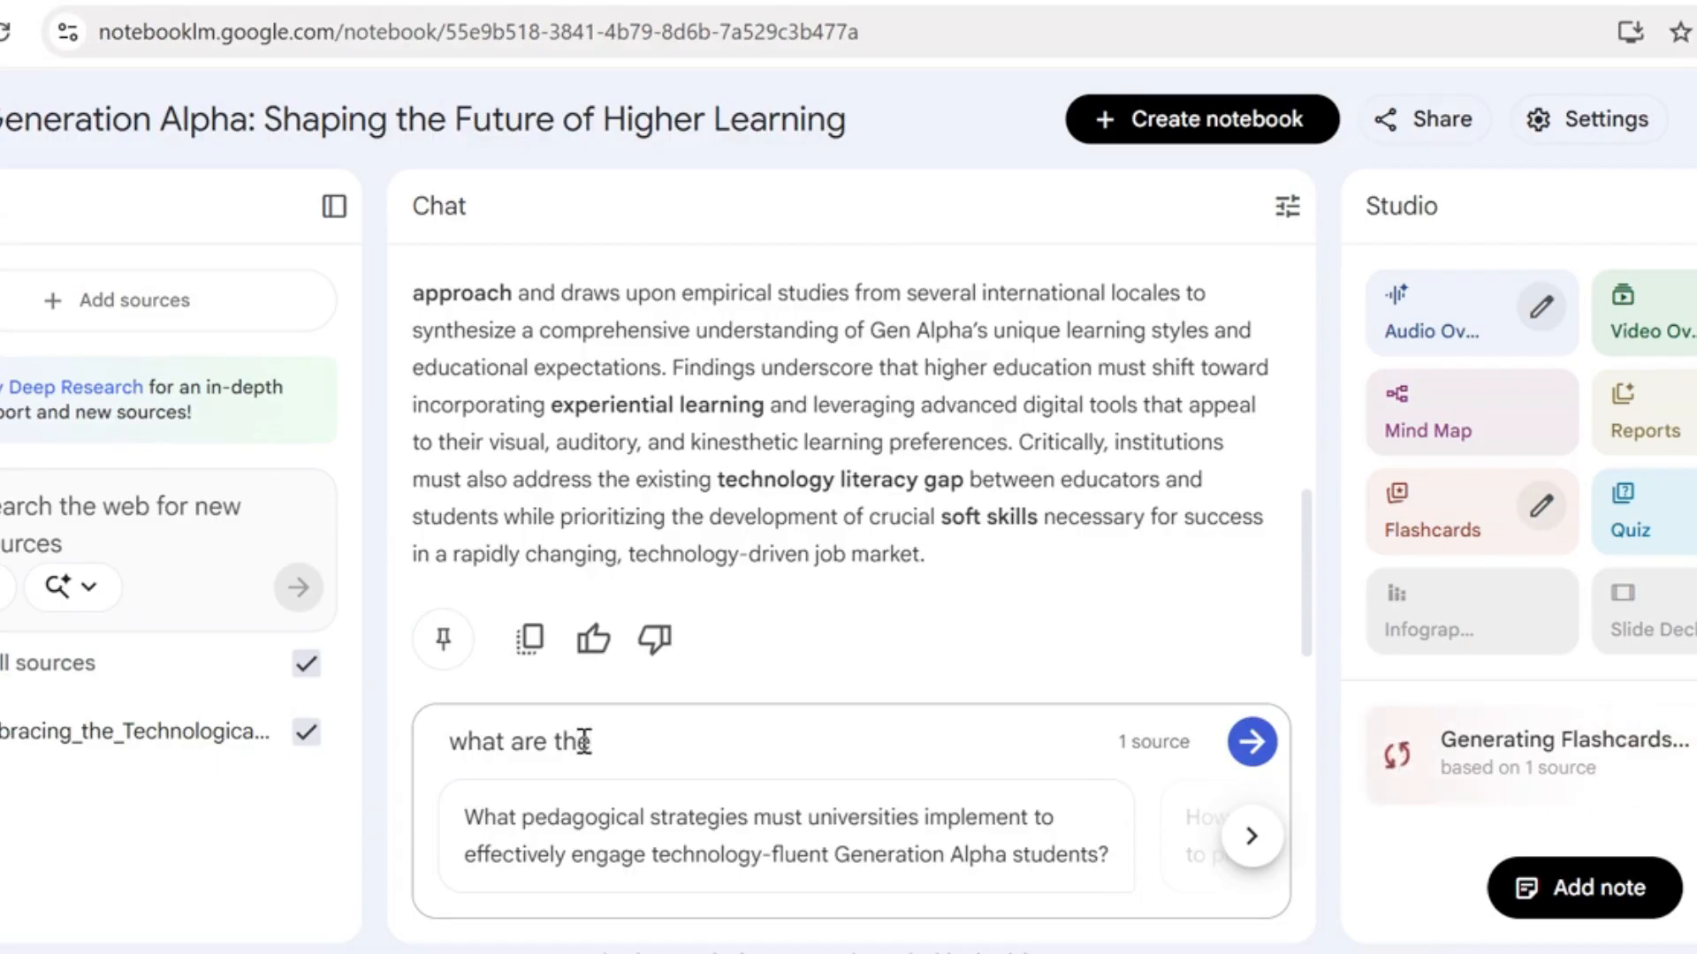
pyautogui.write(' key ar')
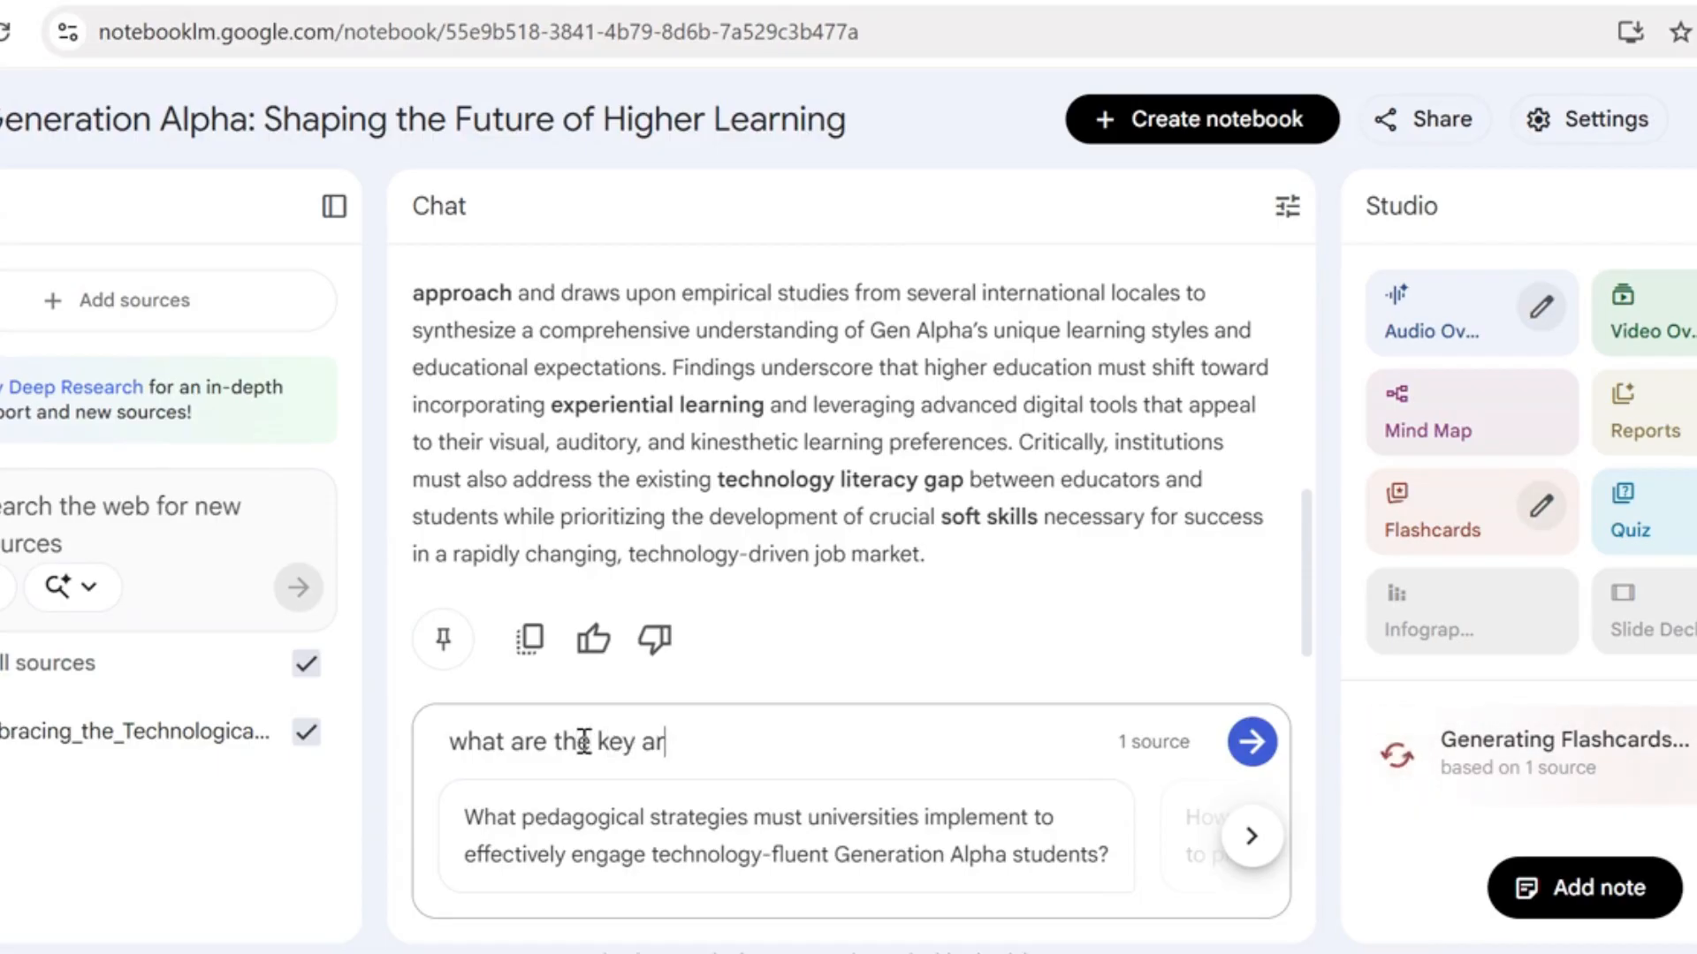
pyautogui.write('guments in t')
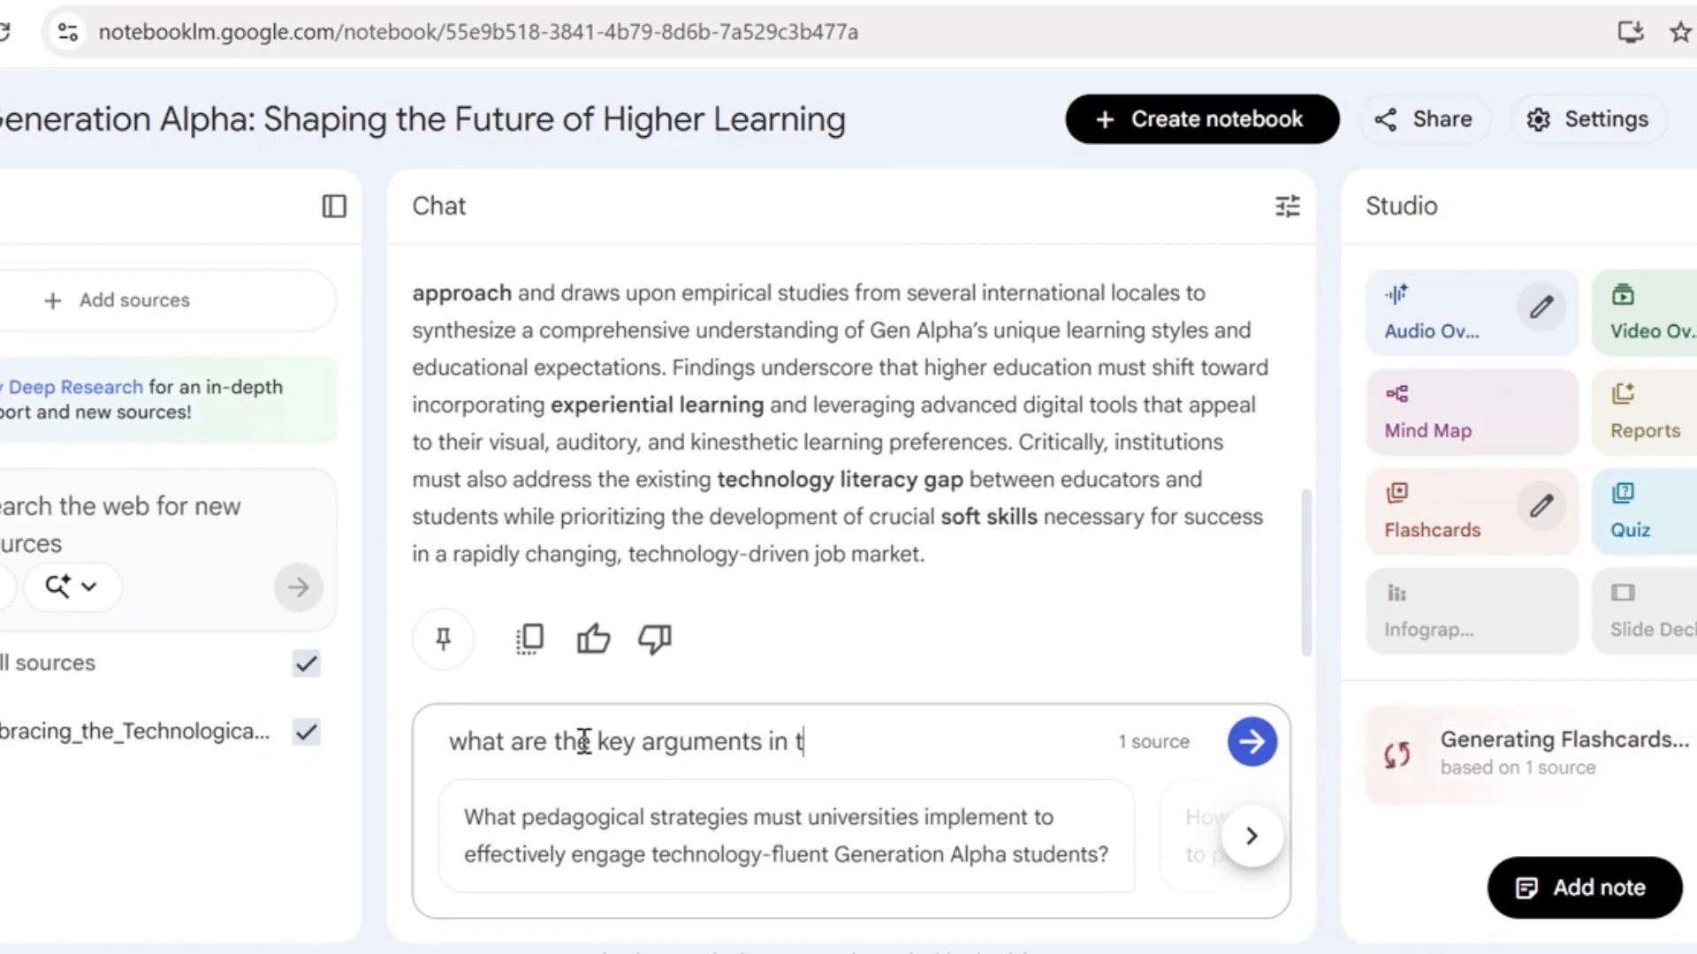
pyautogui.write('his arti')
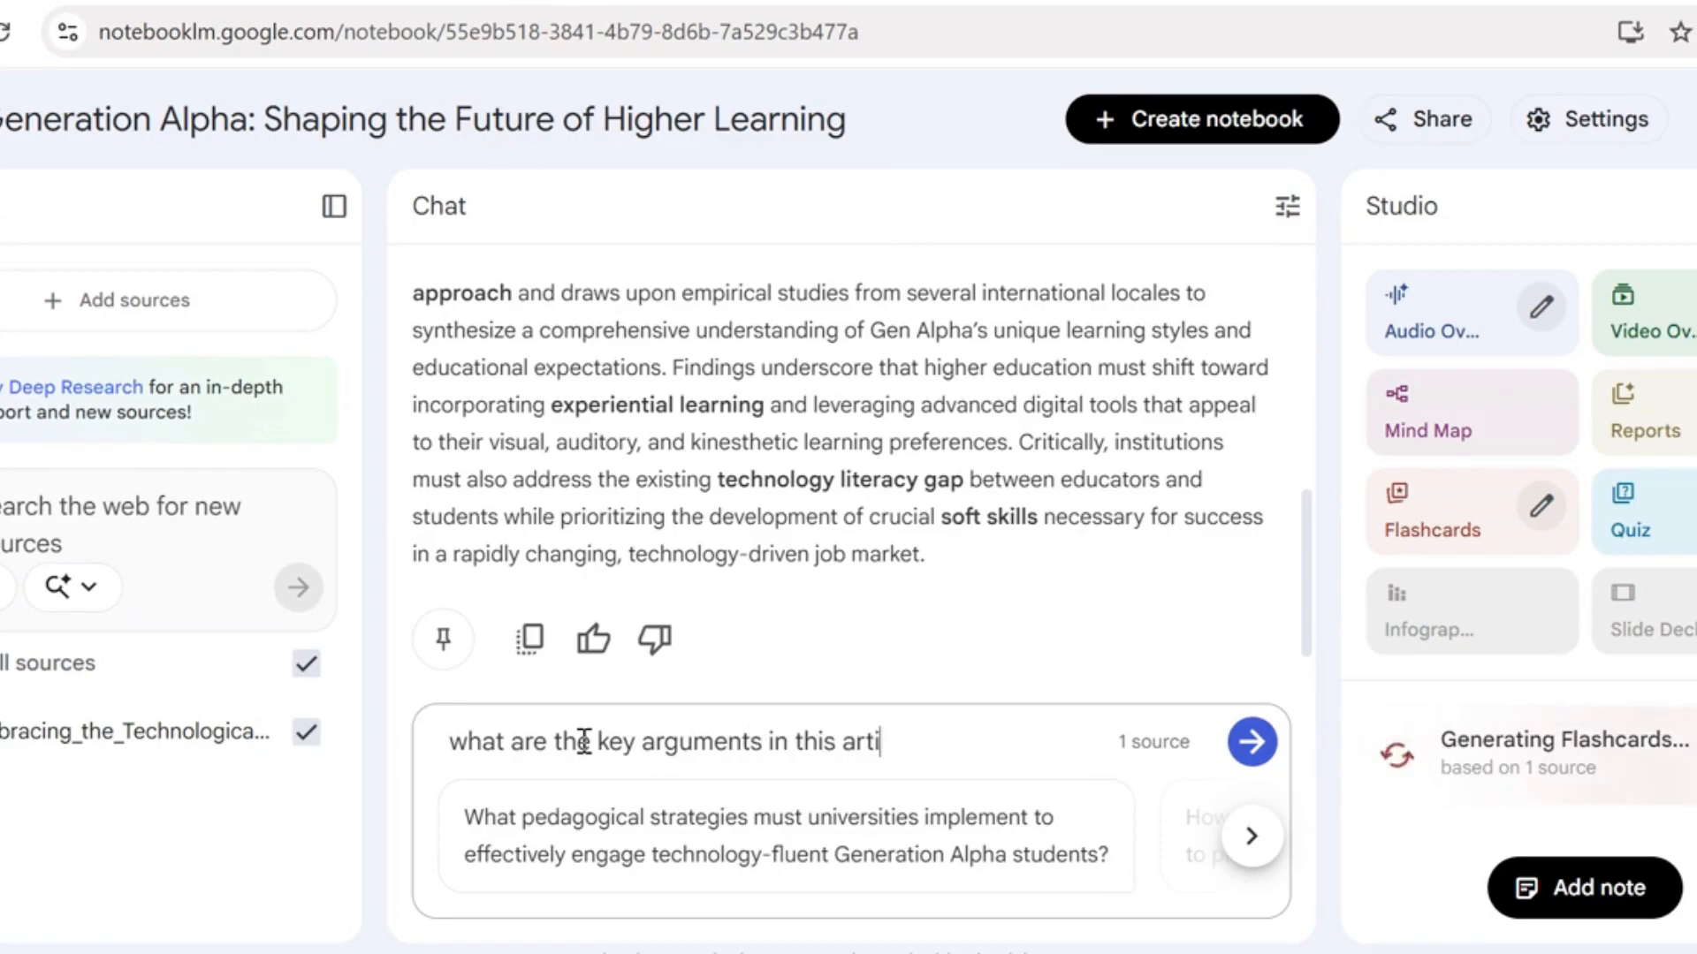
pyautogui.write('cle?')
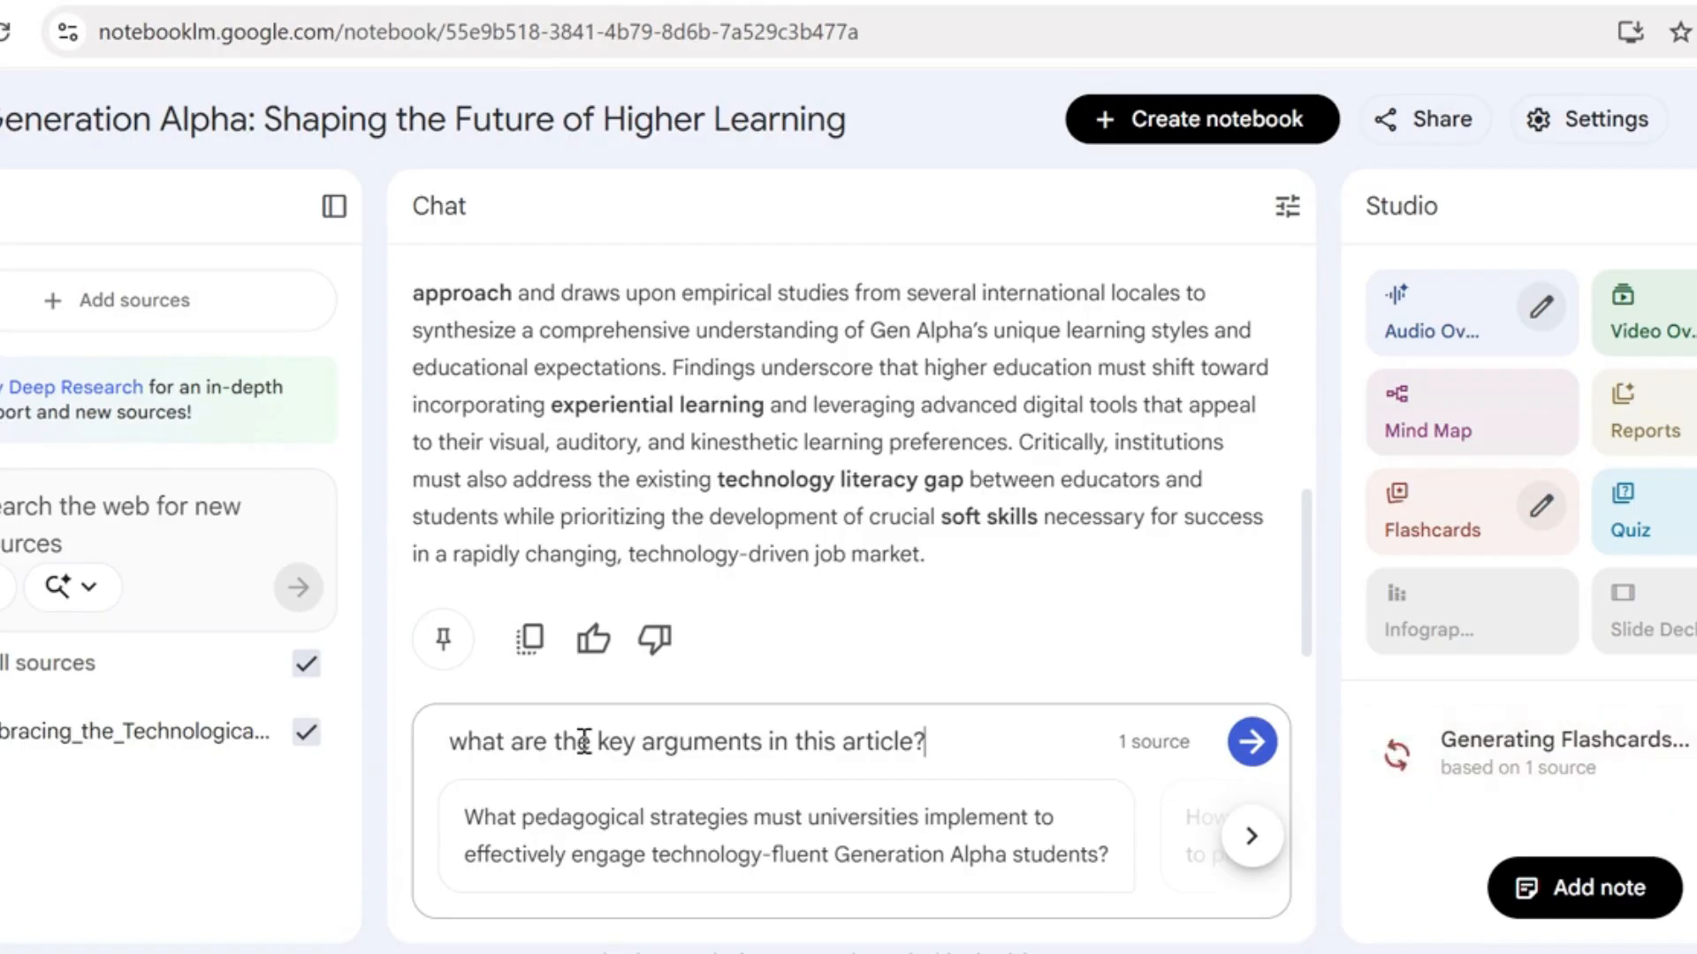
pyautogui.click(1253, 747)
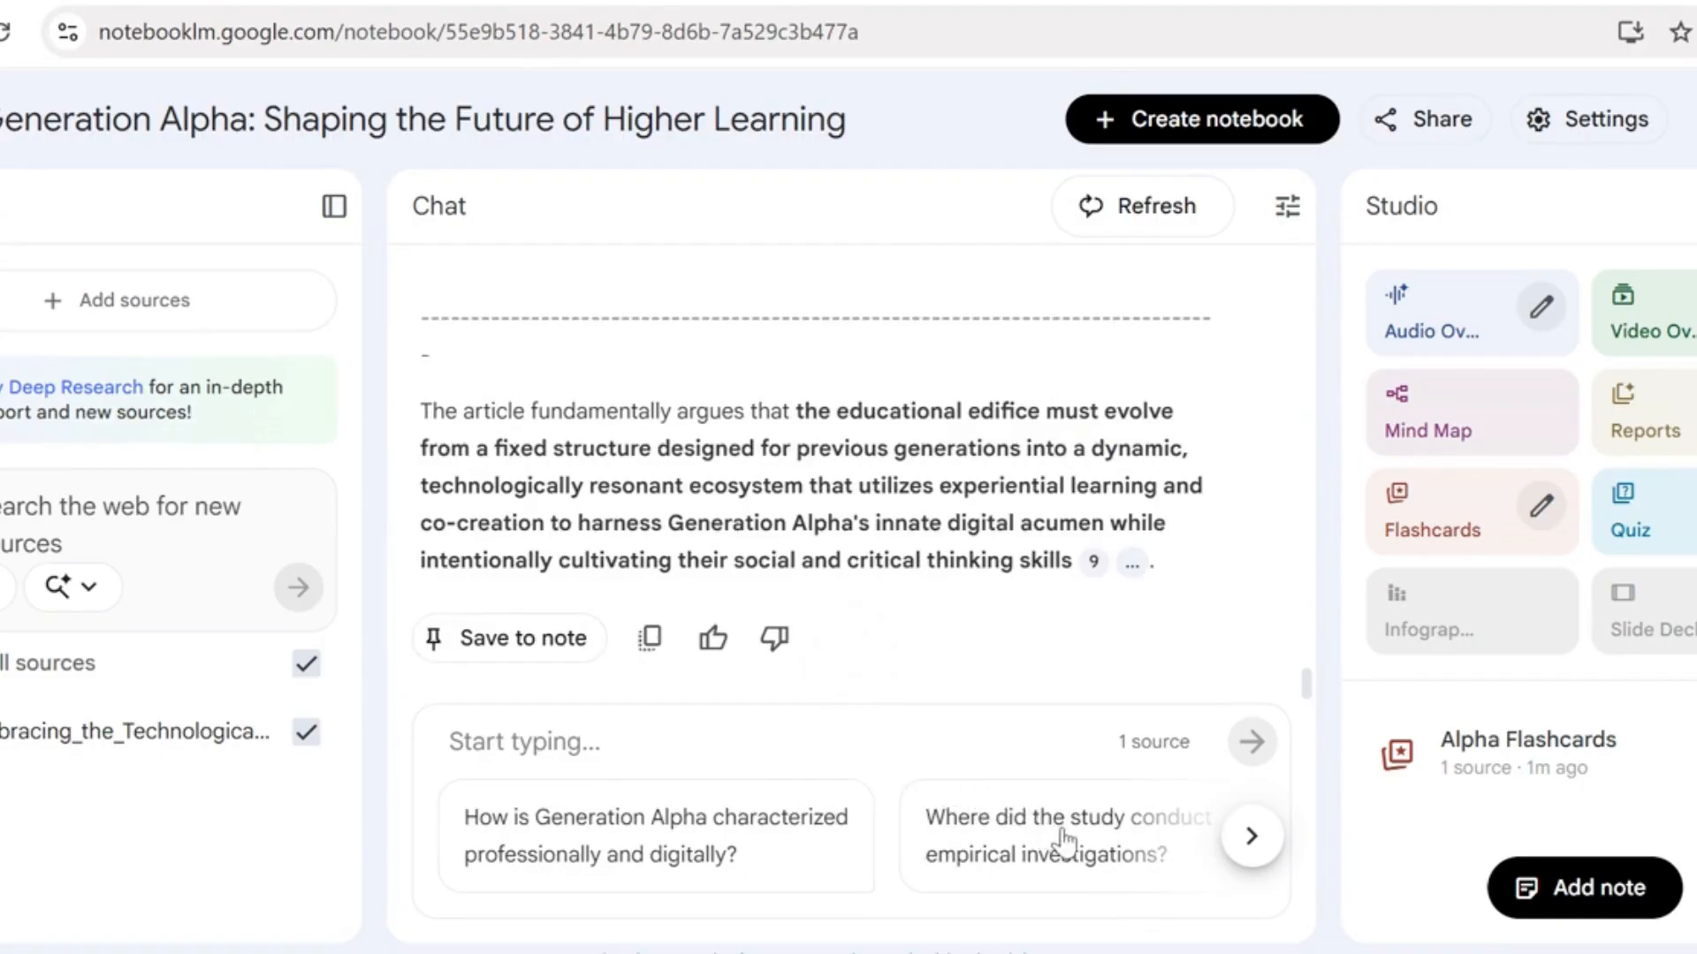
# Open the Alpha Flashcards, read the first card's full question and reveal its answer
pyautogui.click(1250, 840)
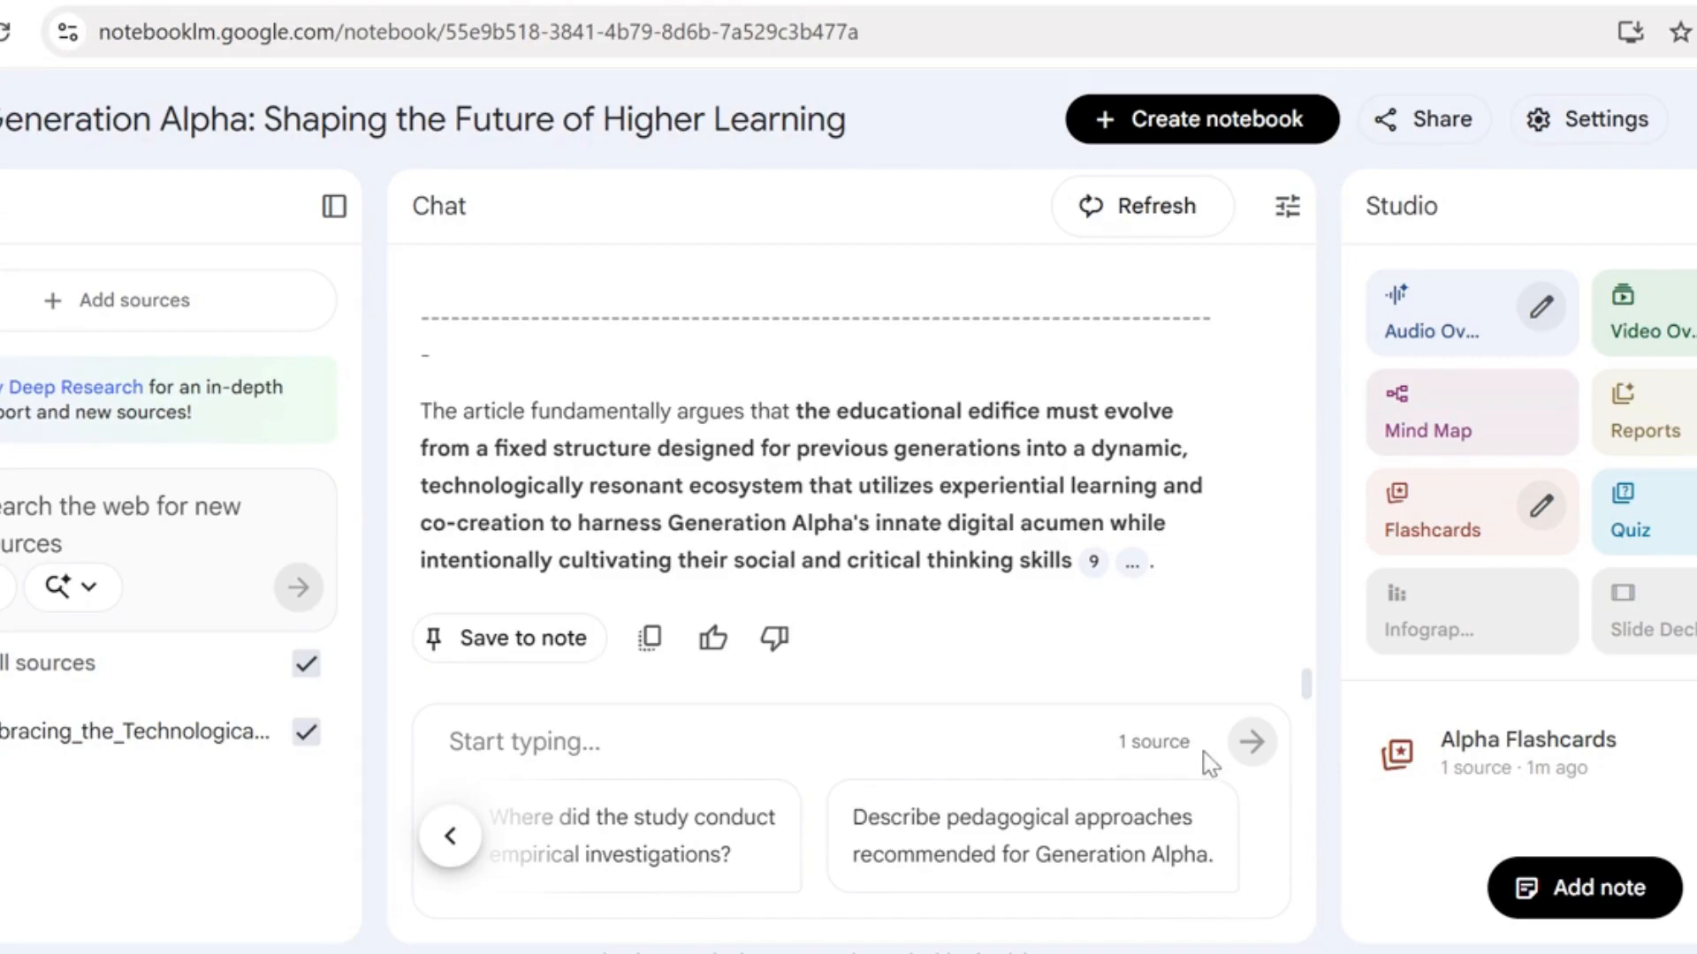
pyautogui.moveTo(1310, 688); pyautogui.dragTo(1359, 572)
pyautogui.moveTo(1361, 597); pyautogui.dragTo(1366, 660)
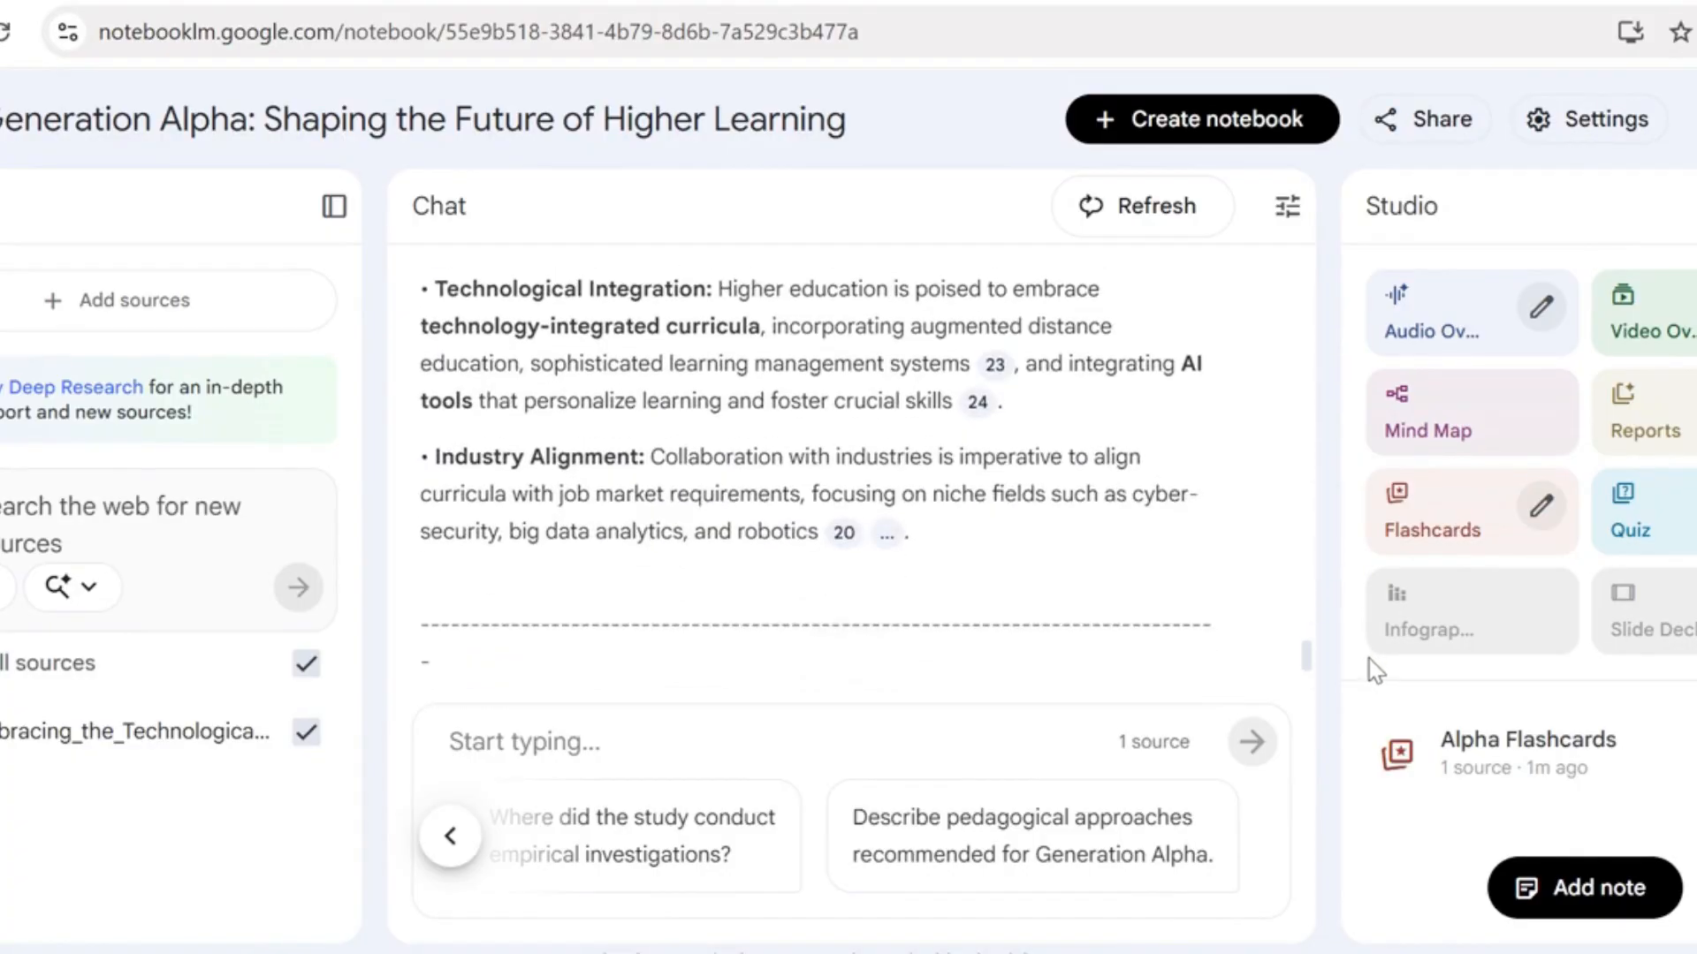
pyautogui.click(1492, 765)
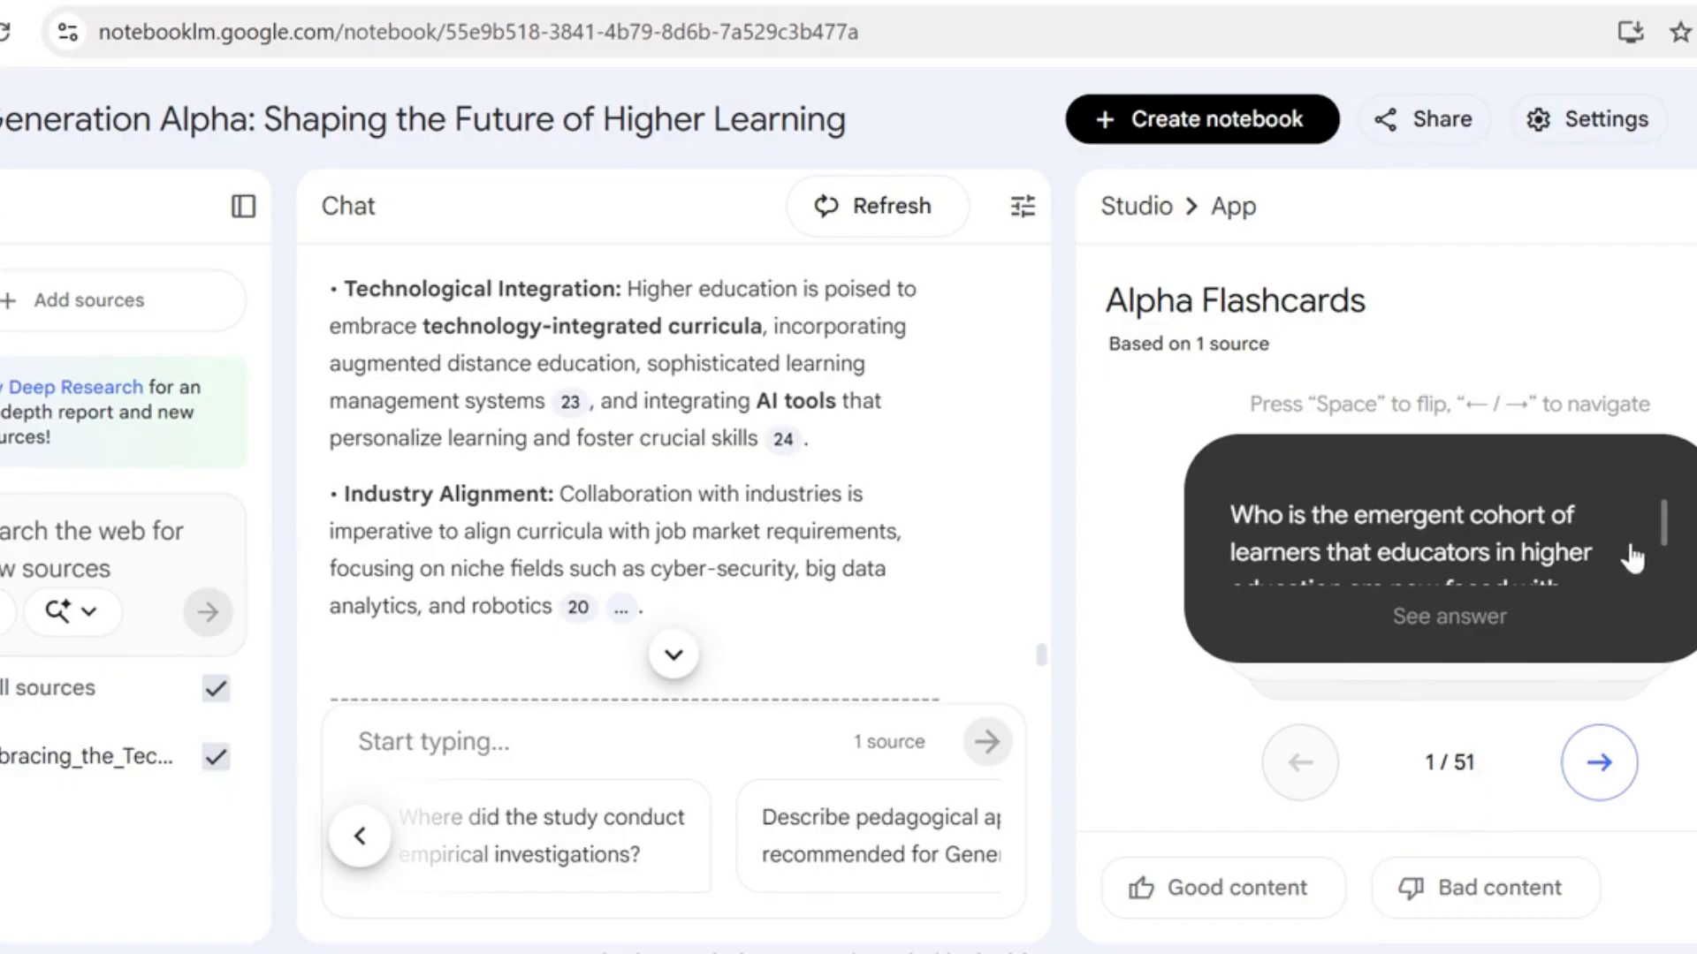
pyautogui.scroll(-1, 1665, 527)
pyautogui.scroll(-2, 1665, 528)
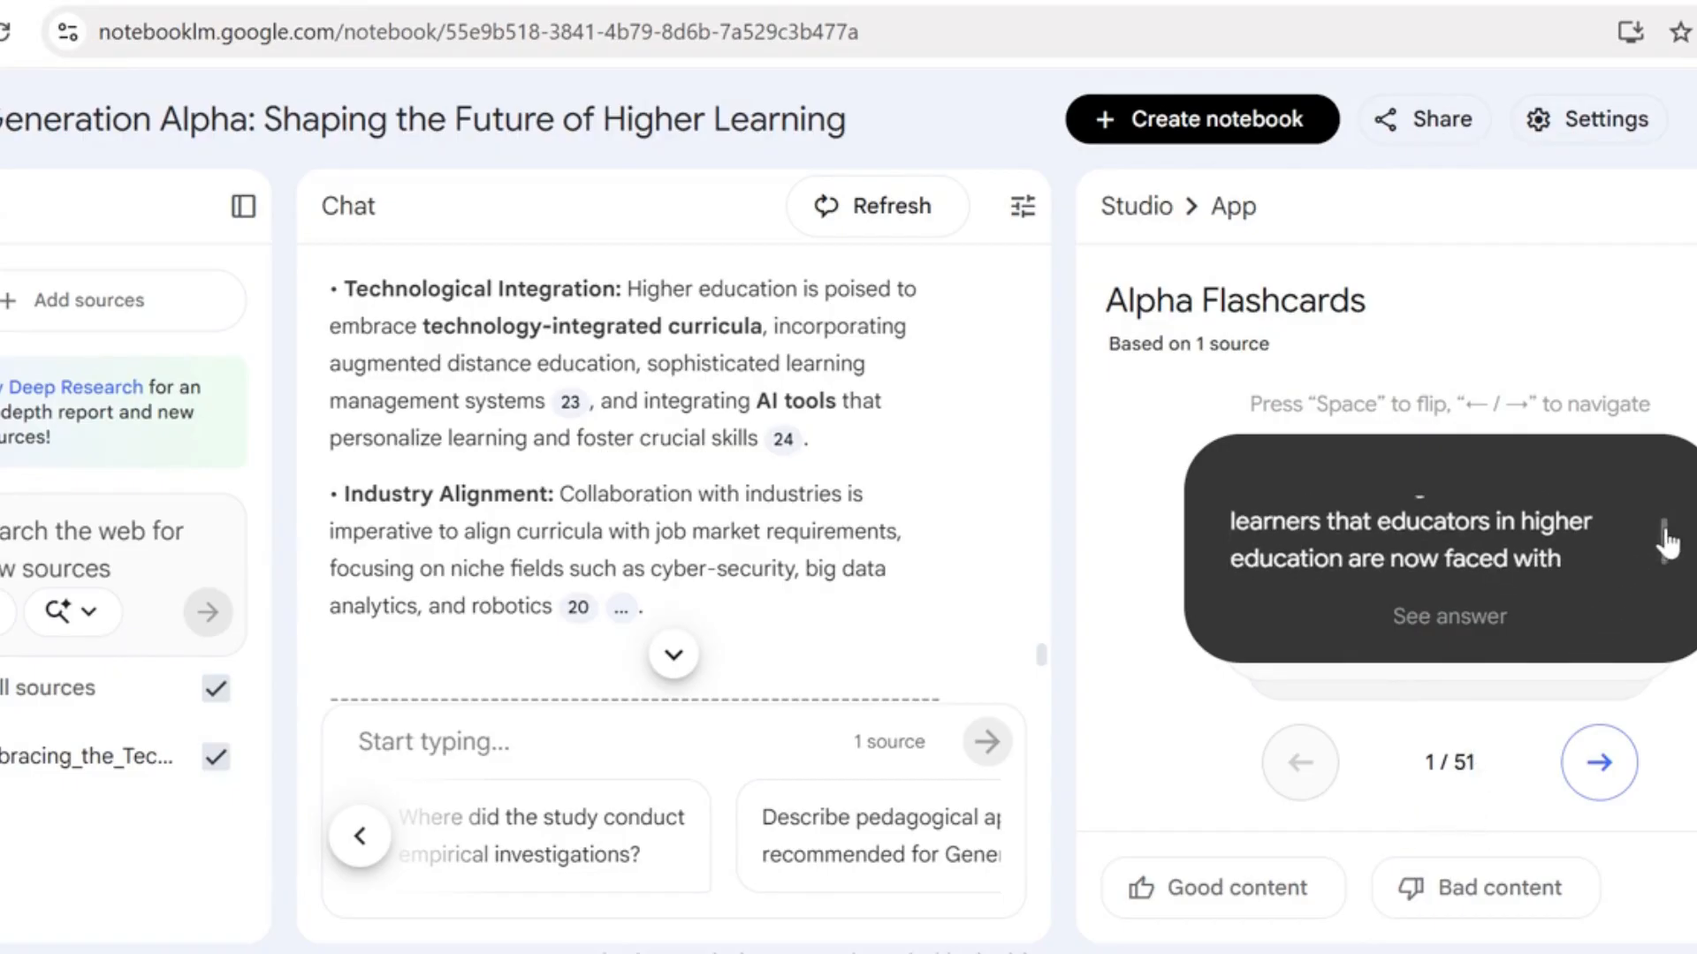
pyautogui.scroll(3, 1666, 530)
pyautogui.moveTo(1668, 515); pyautogui.dragTo(1666, 553)
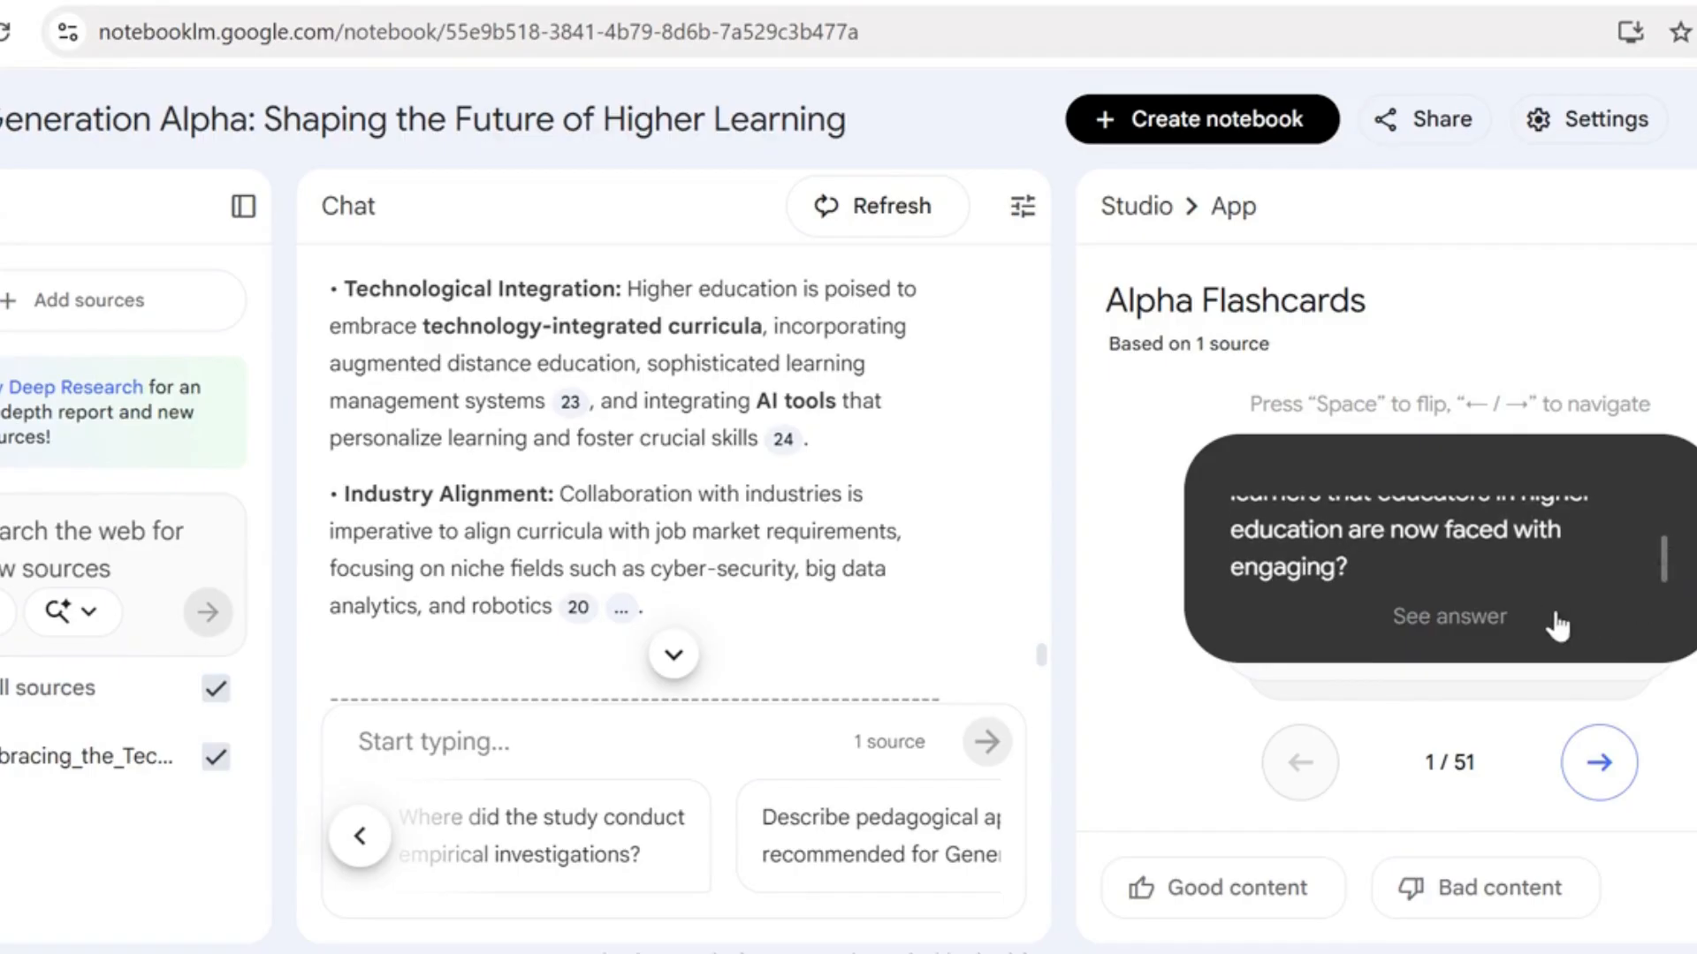
pyautogui.click(1470, 629)
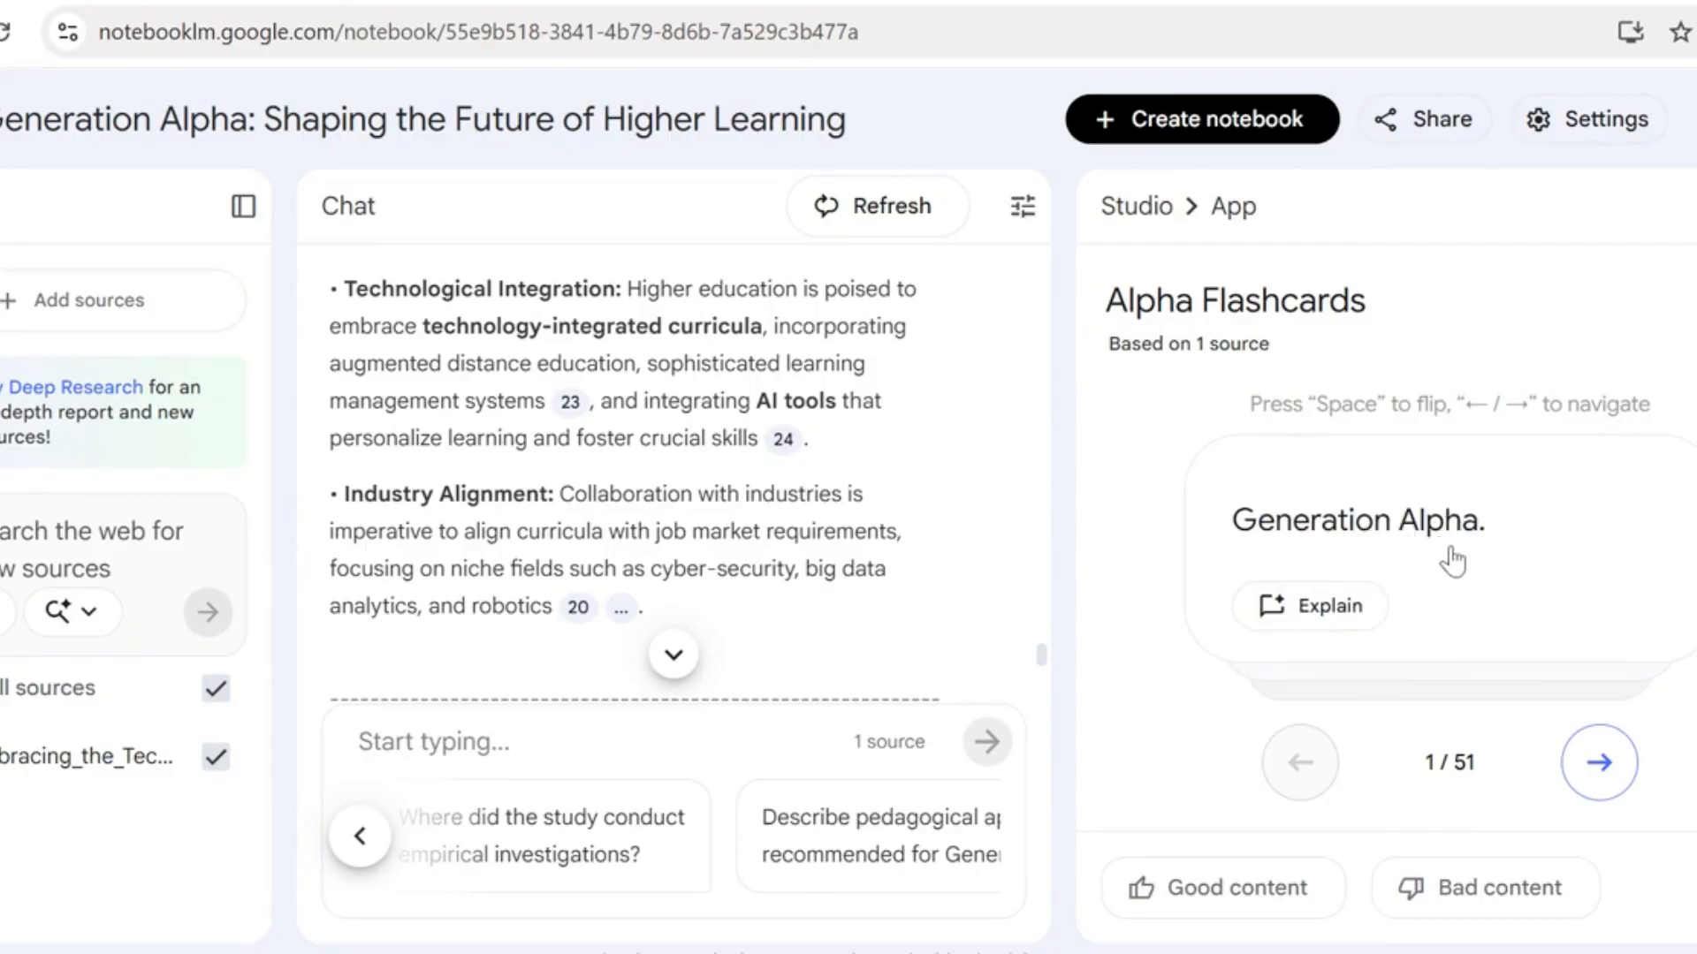
# Request an explanation of the first flashcard and read through it in the chat
pyautogui.click(1313, 612)
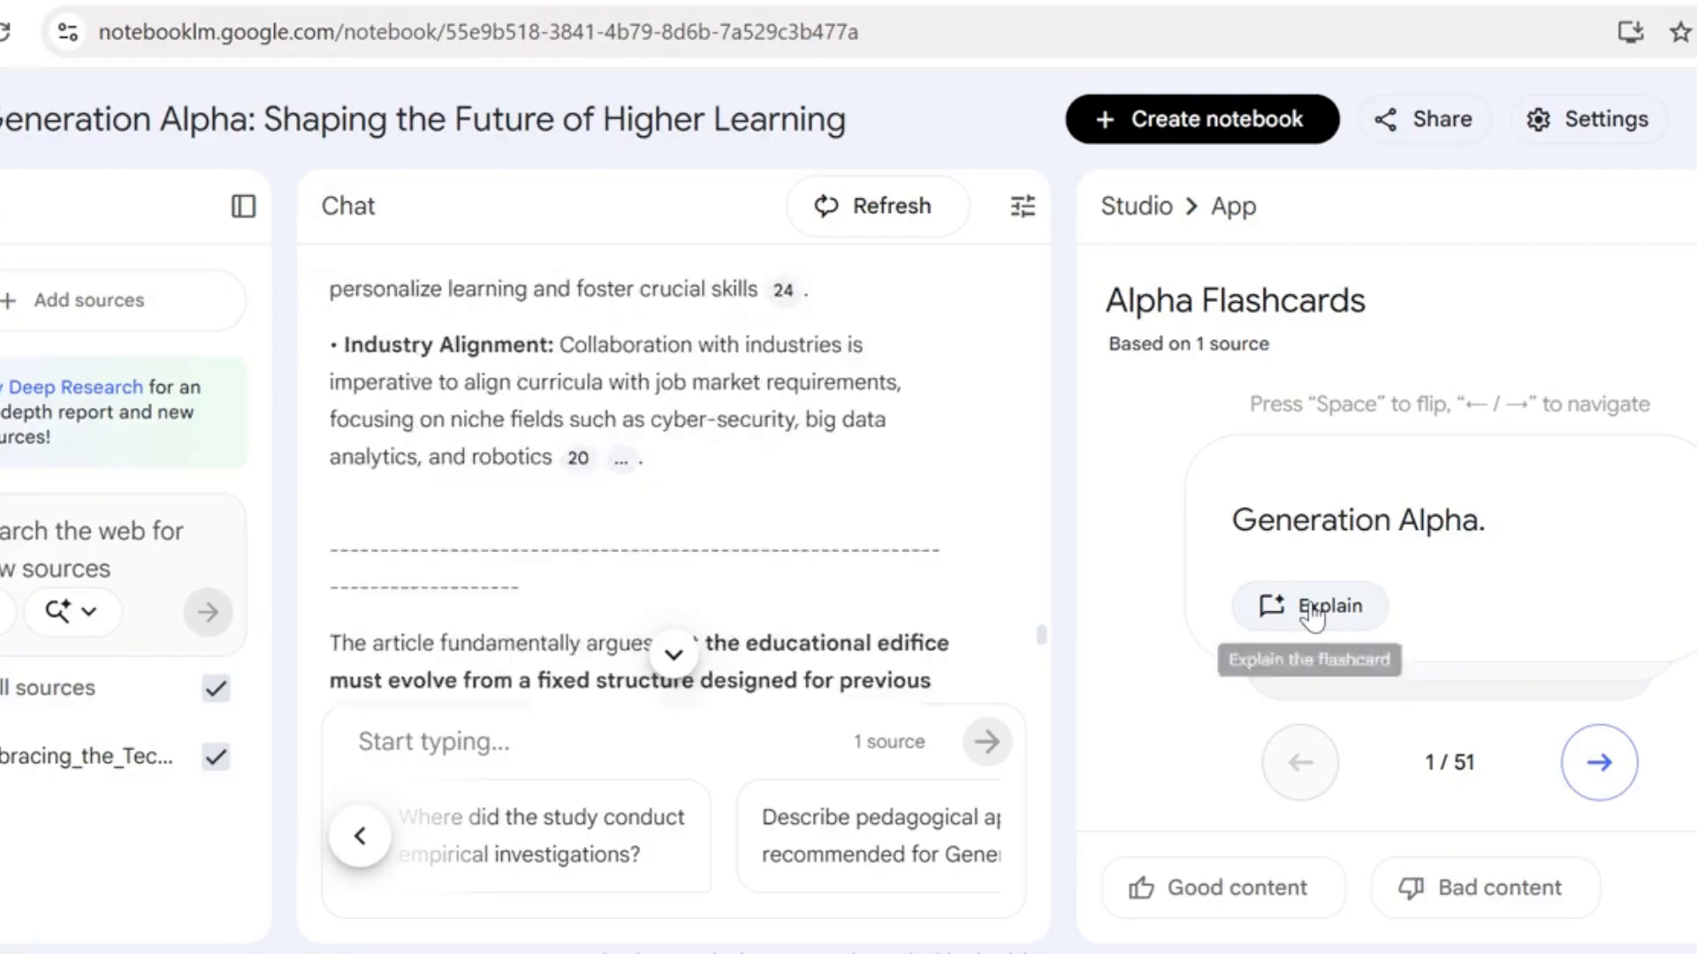
pyautogui.scroll(-10, 749, 354)
pyautogui.scroll(-15, 785, 473)
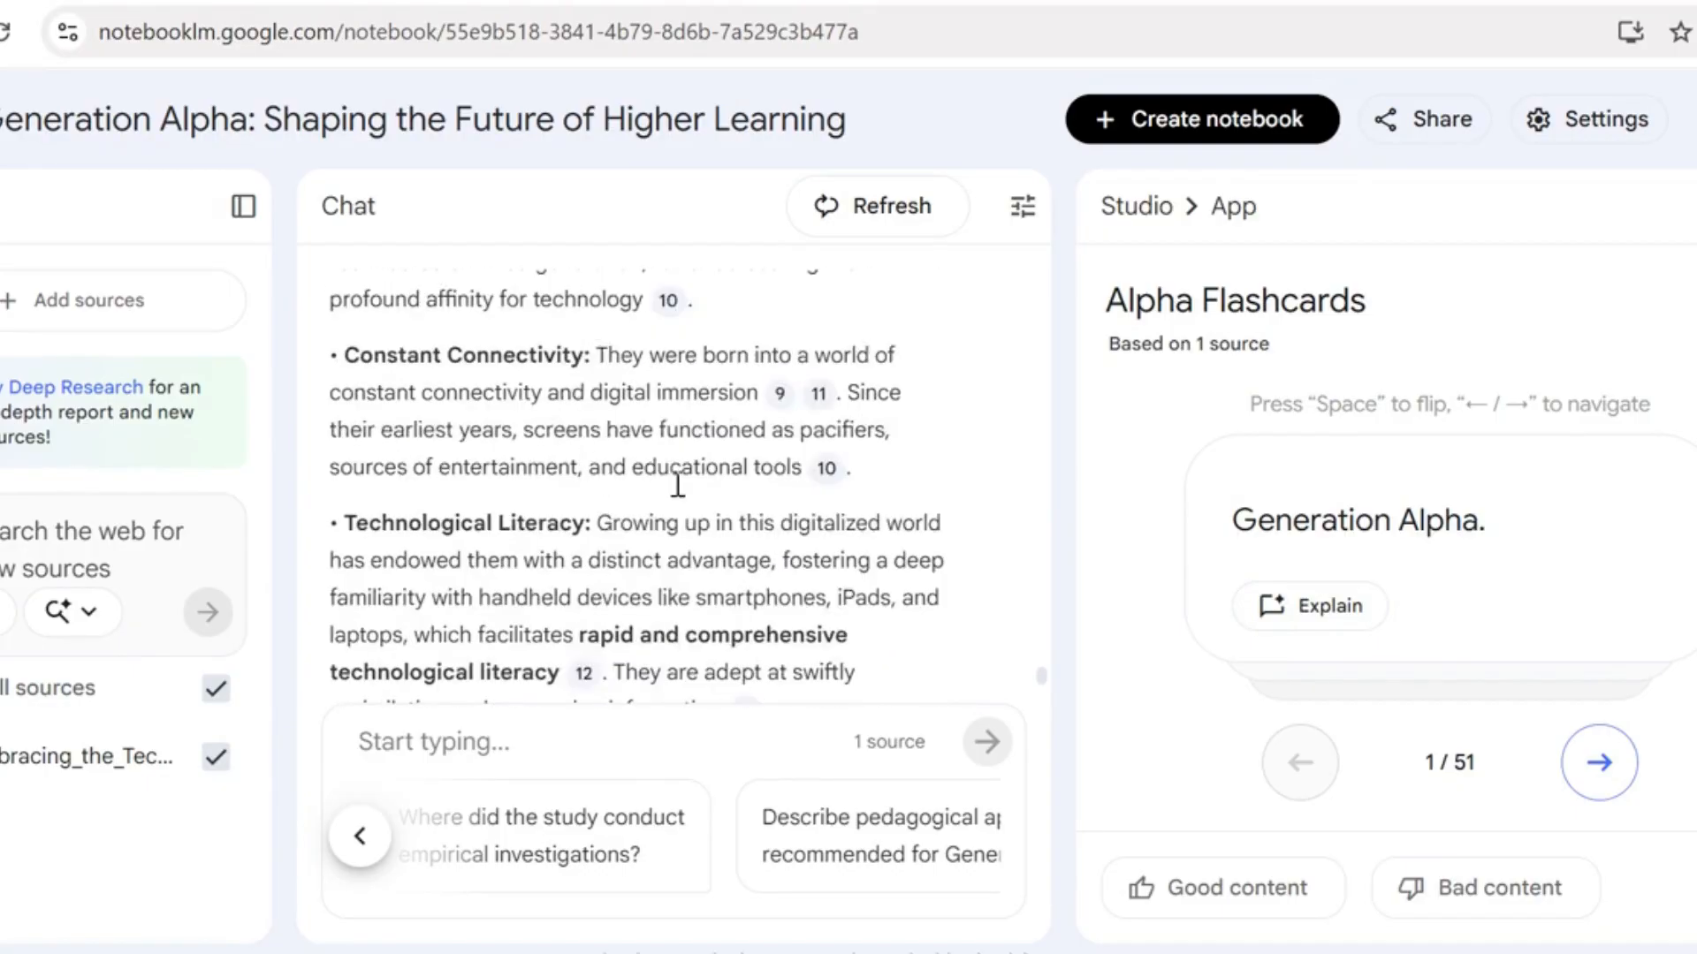
pyautogui.scroll(-15, 742, 320)
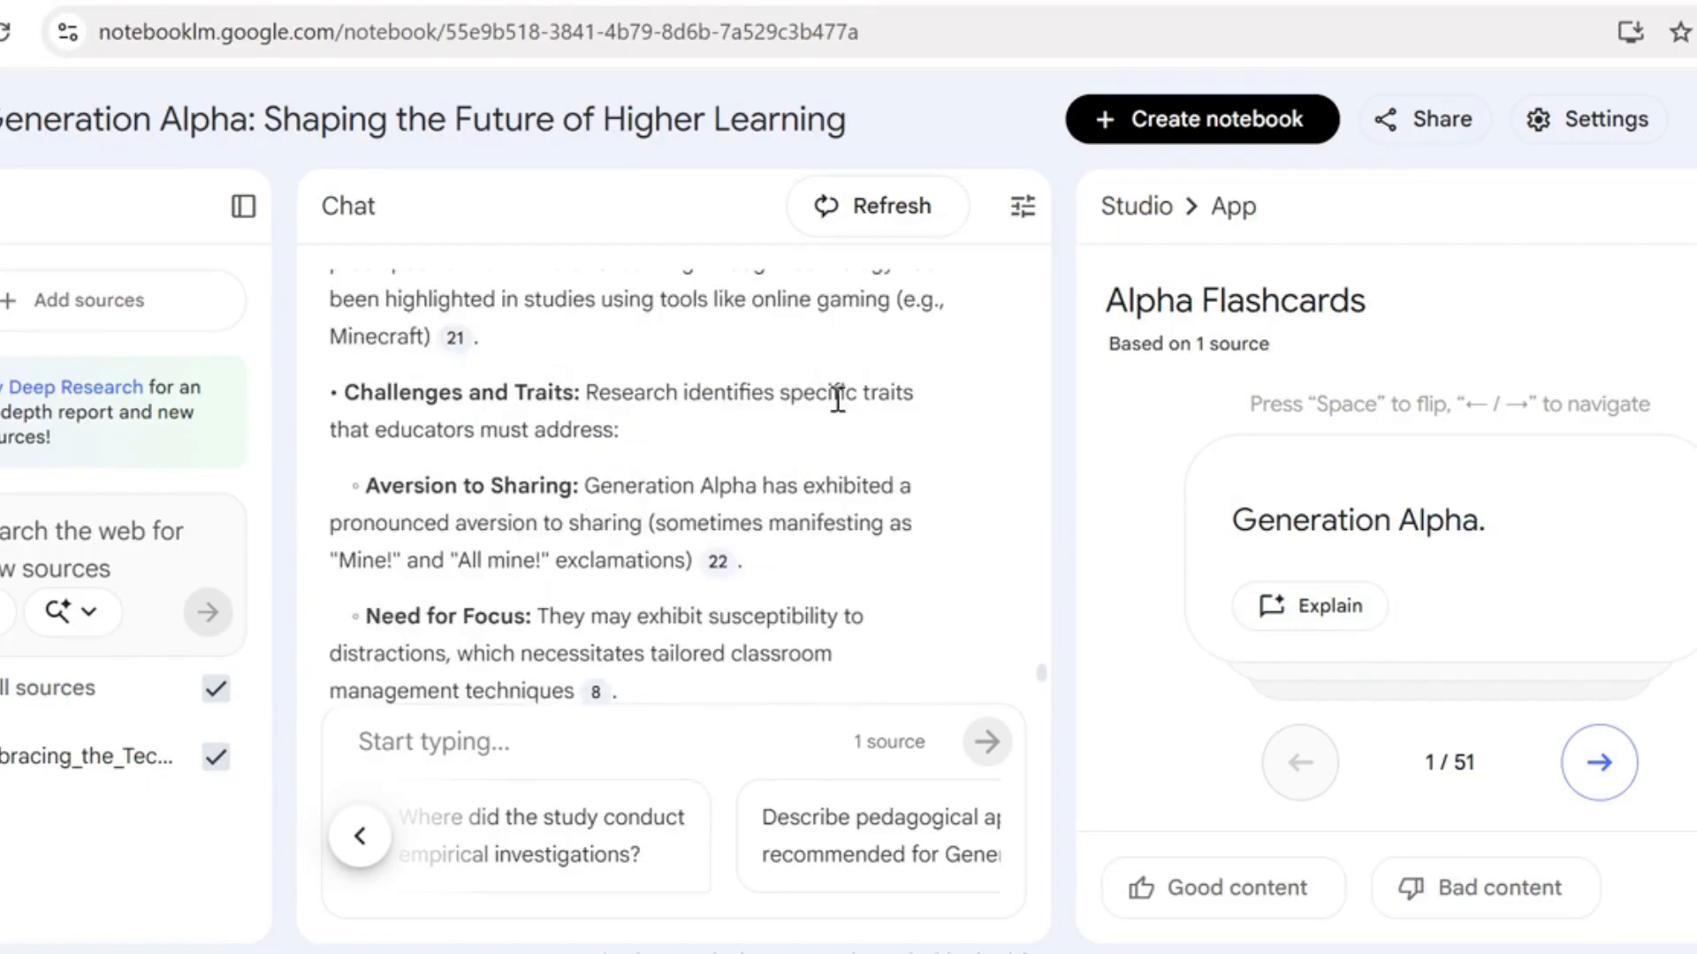
pyautogui.scroll(-5, 1001, 420)
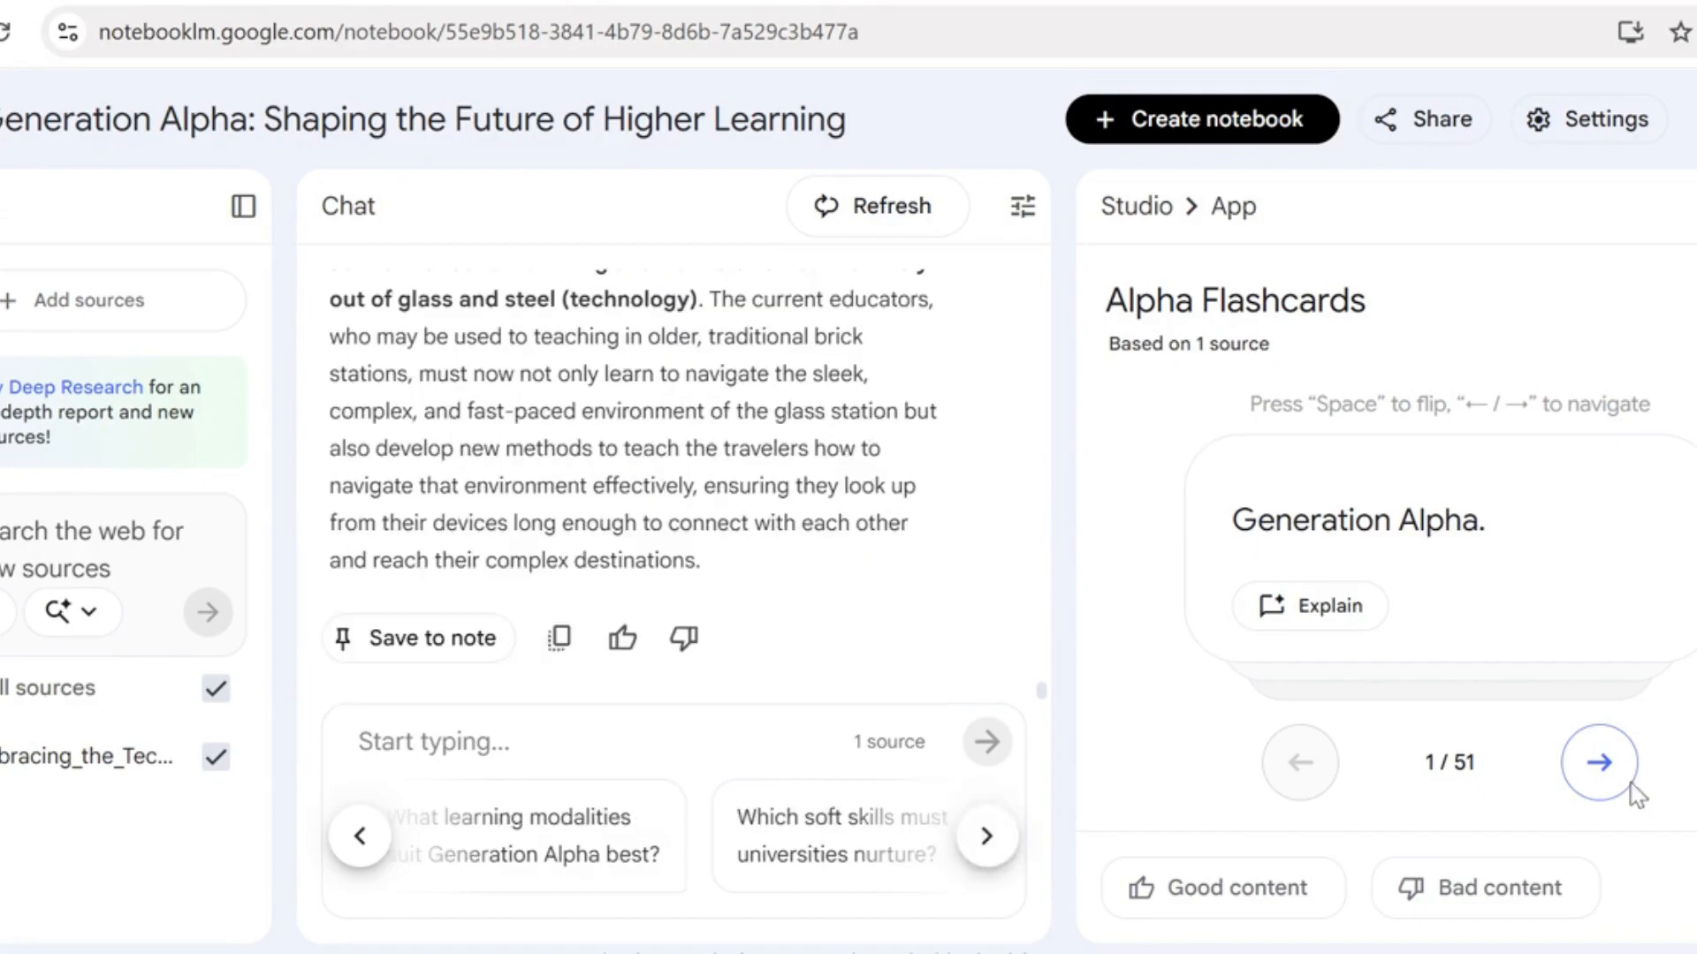
# Reveal the answer to the second flashcard and rate the flashcards as good content
pyautogui.click(1597, 765)
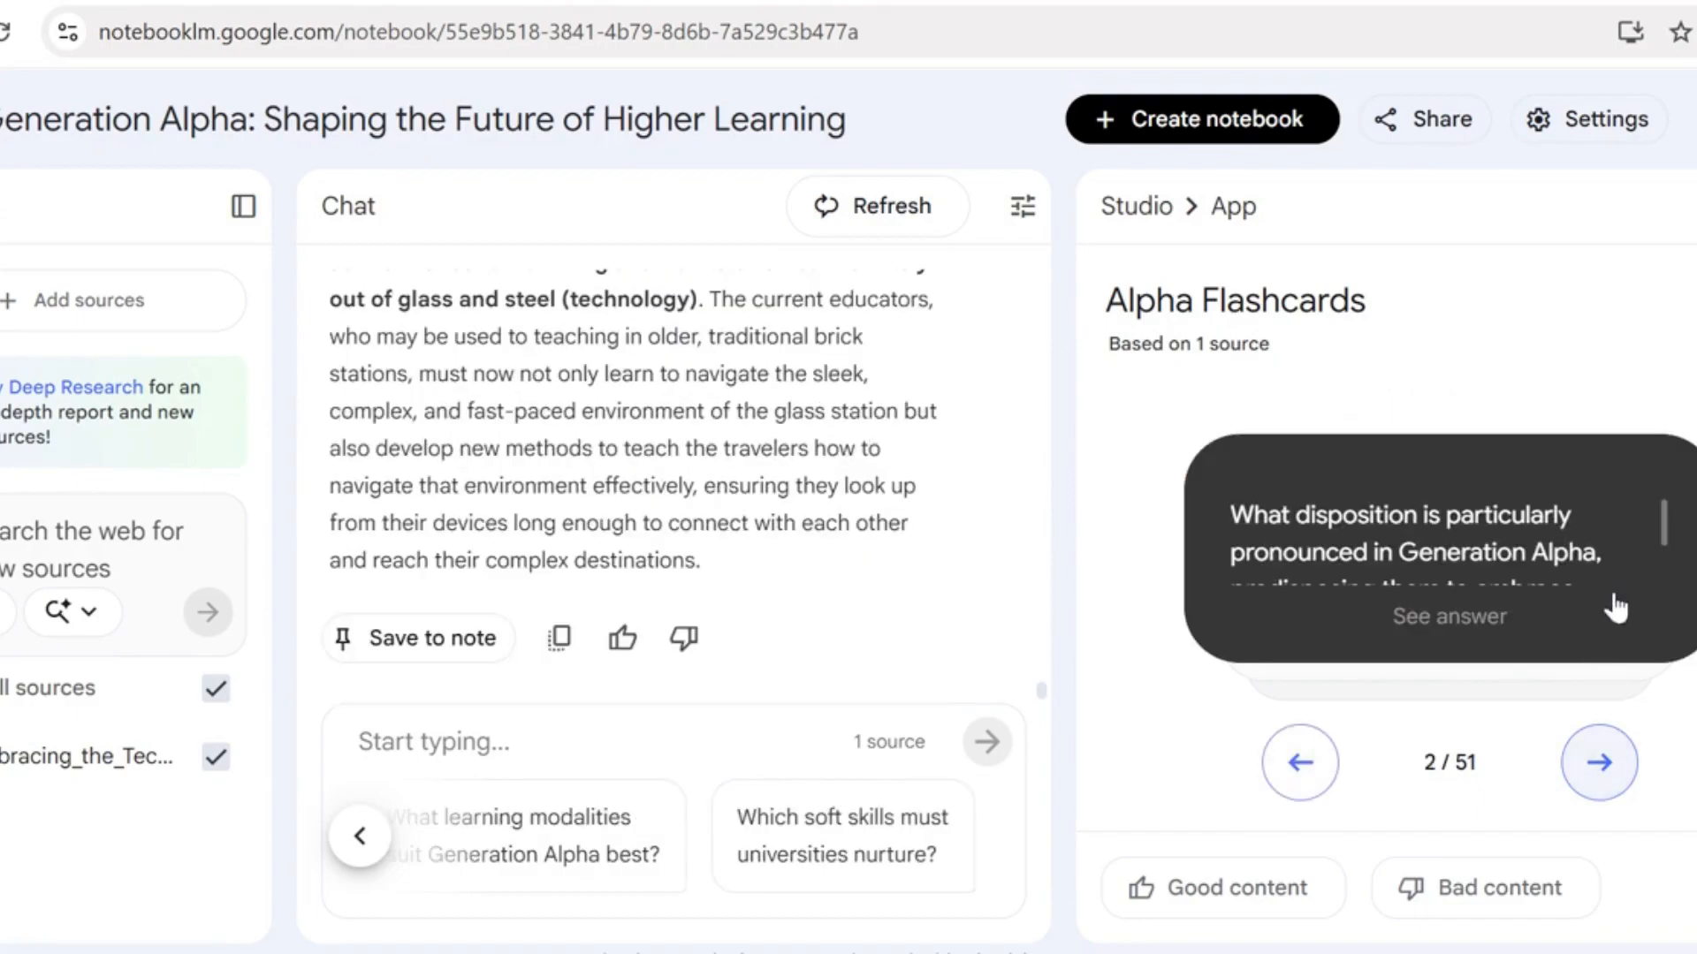
pyautogui.moveTo(1663, 521); pyautogui.dragTo(1673, 585)
pyautogui.click(1446, 635)
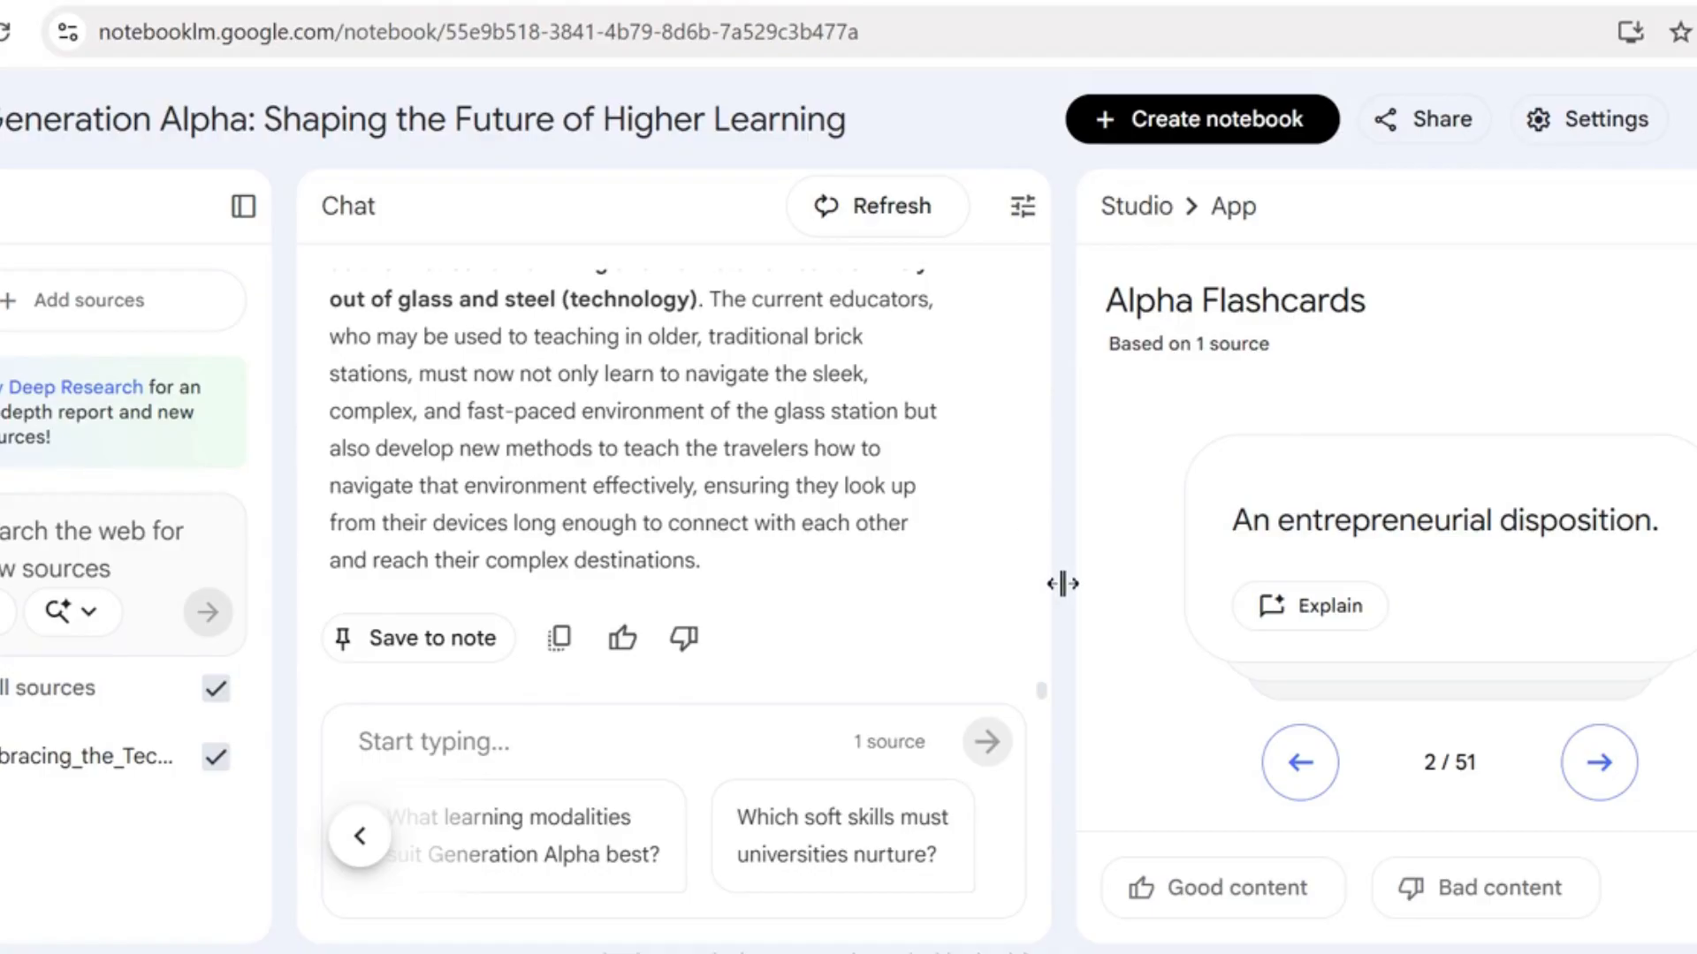
pyautogui.click(518, 753)
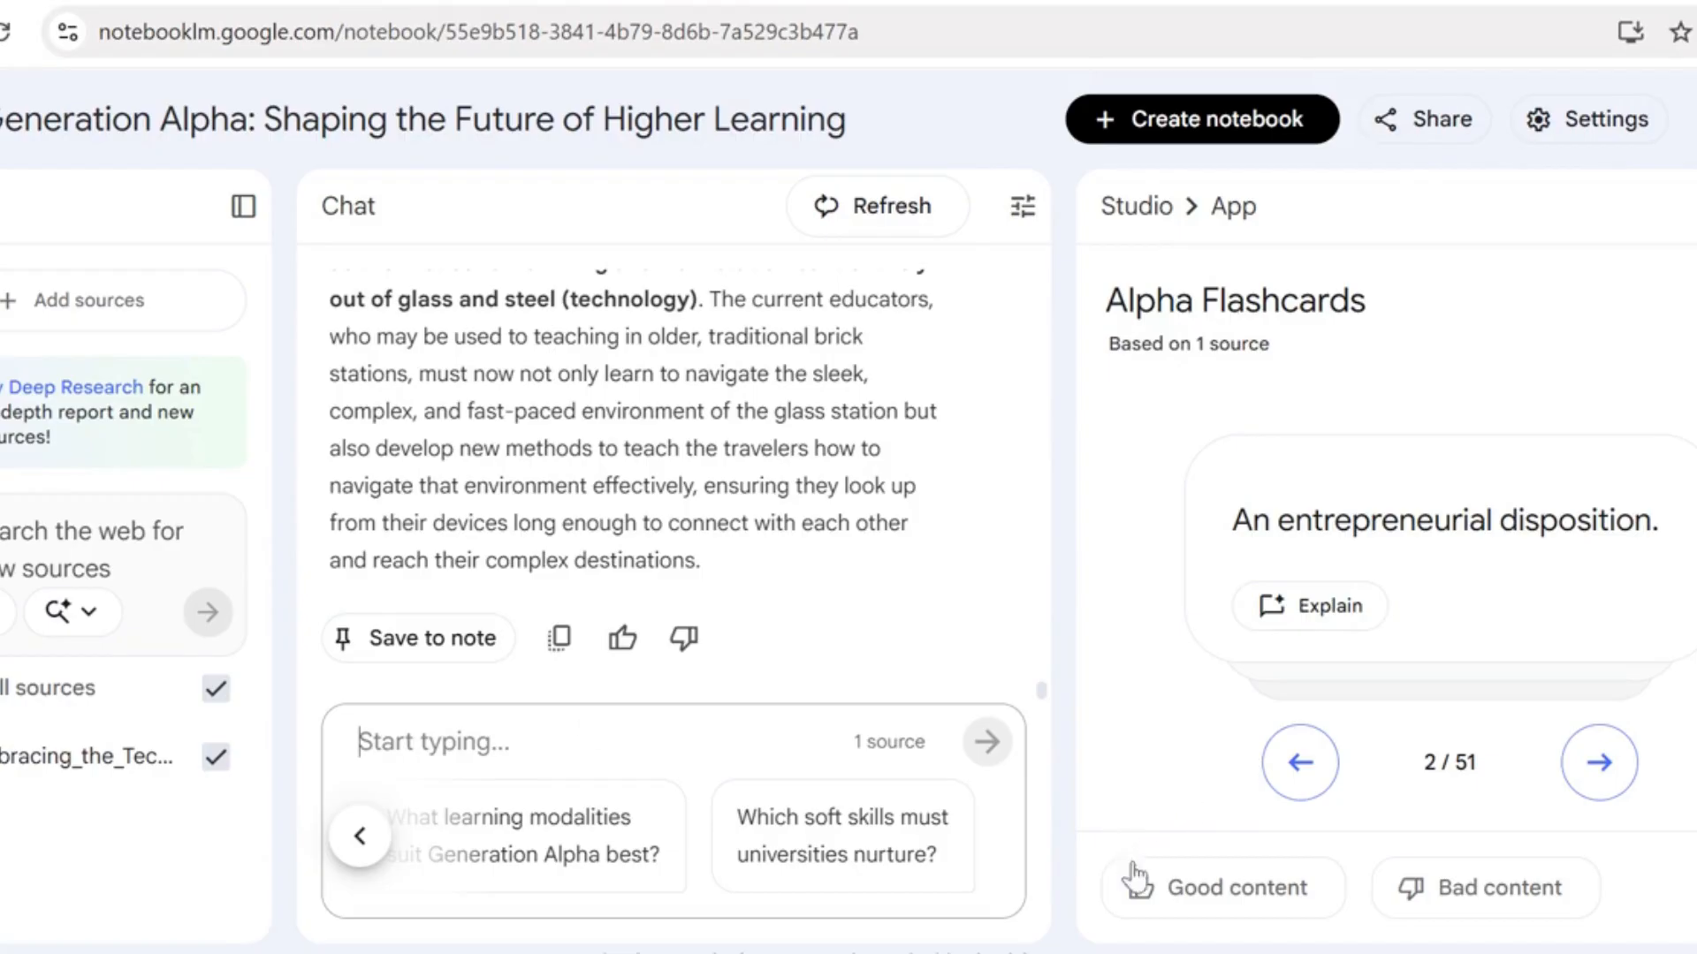
pyautogui.click(1194, 889)
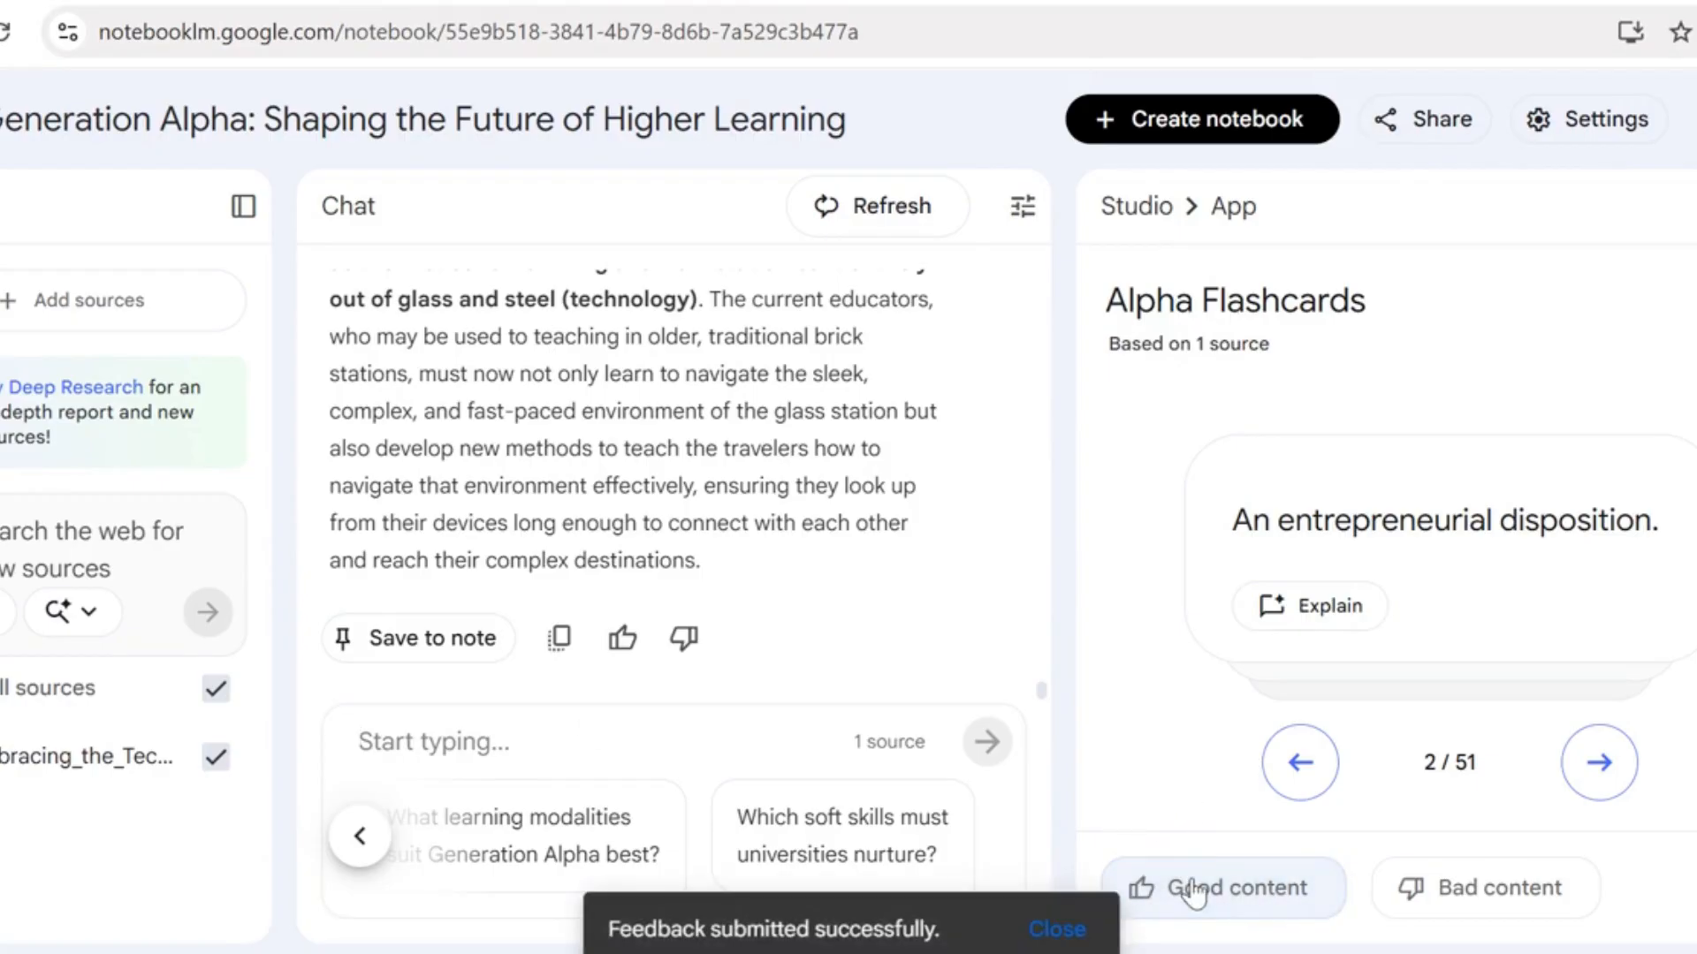
# Ask the chat "compare the findings of this research studies with others?" and read back through its comparison
pyautogui.click(552, 746)
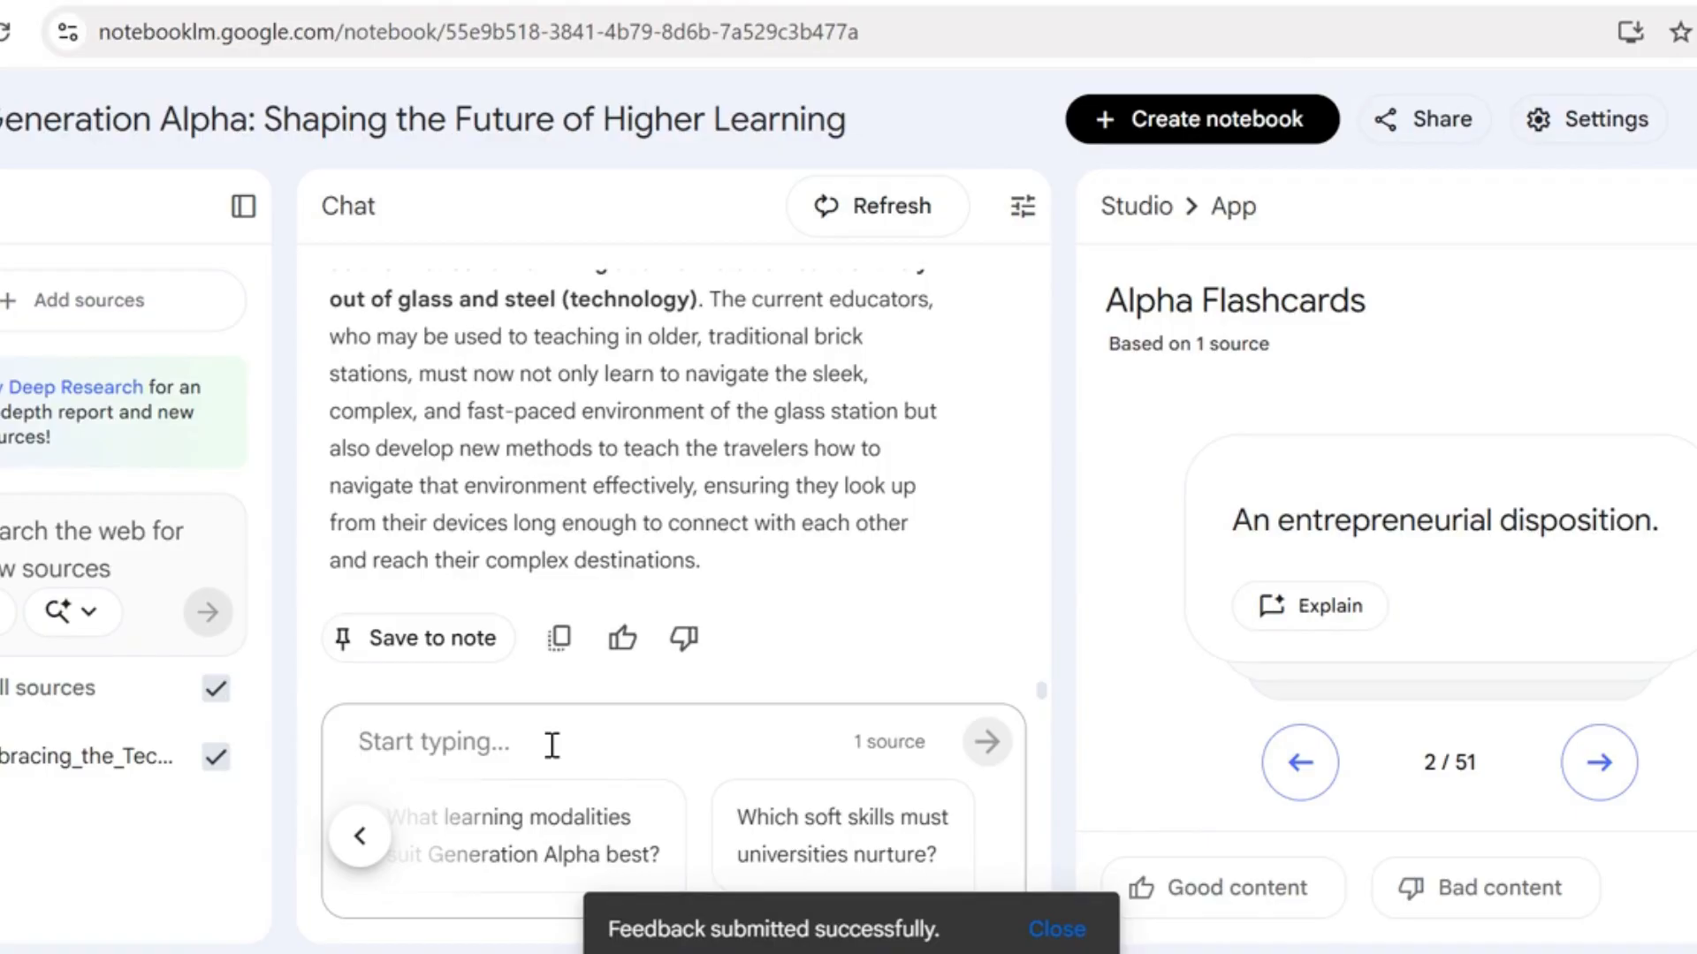
pyautogui.write('com')
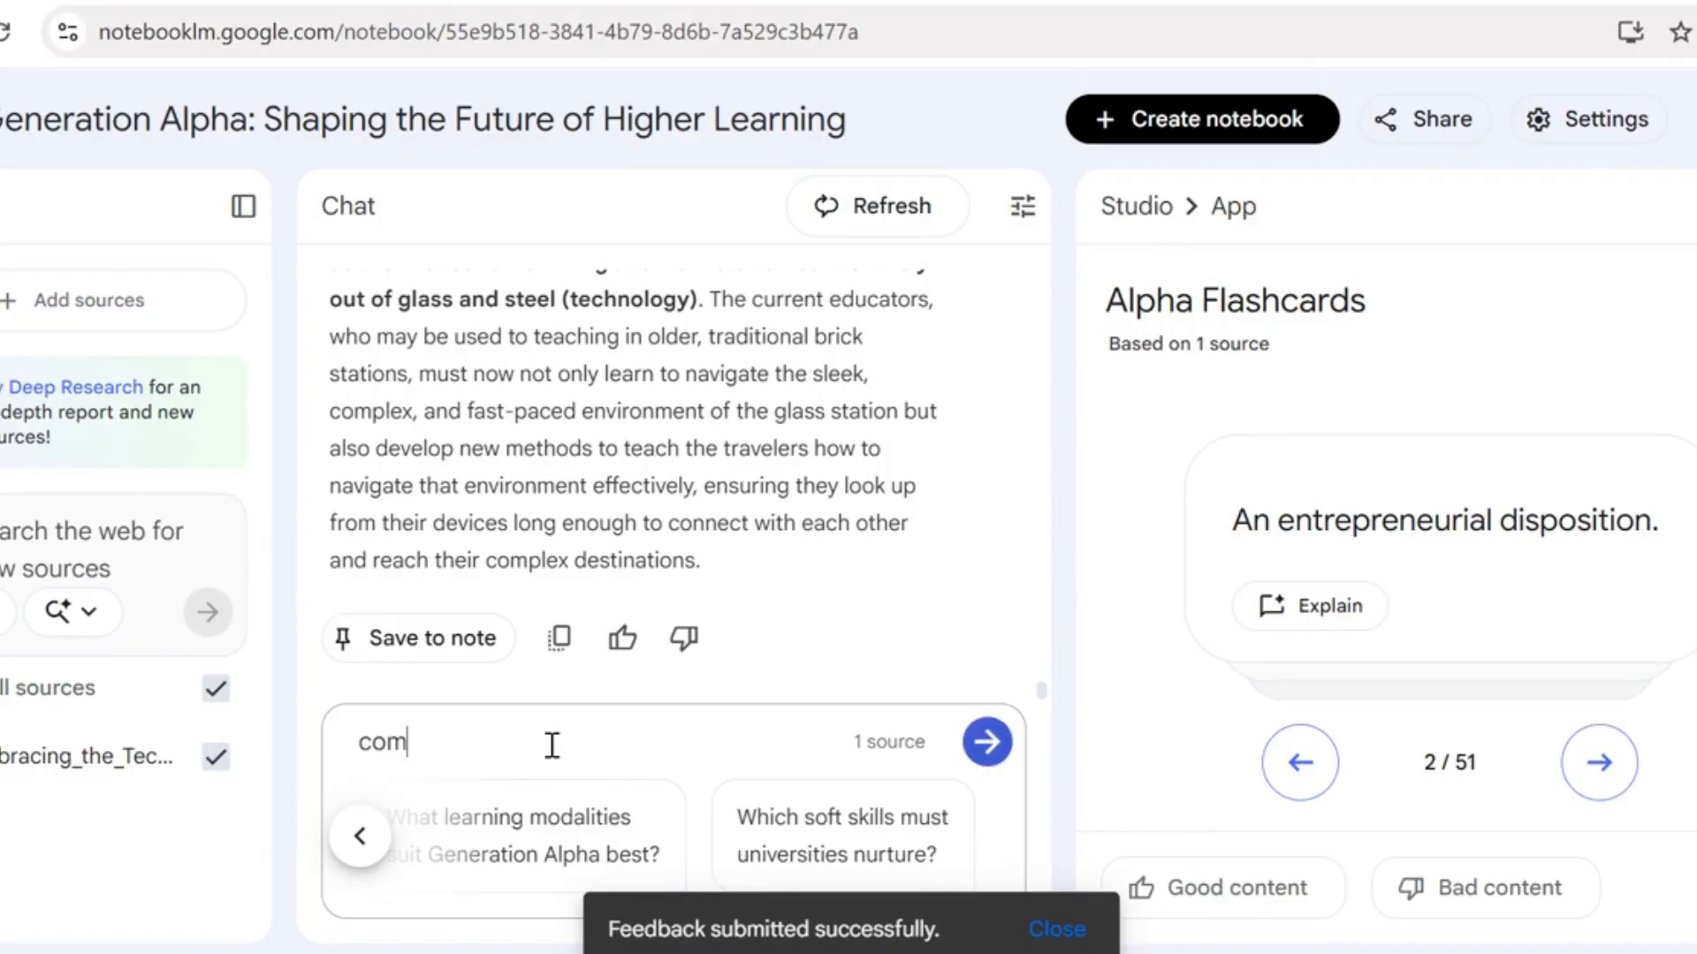
pyautogui.write('pare the fi')
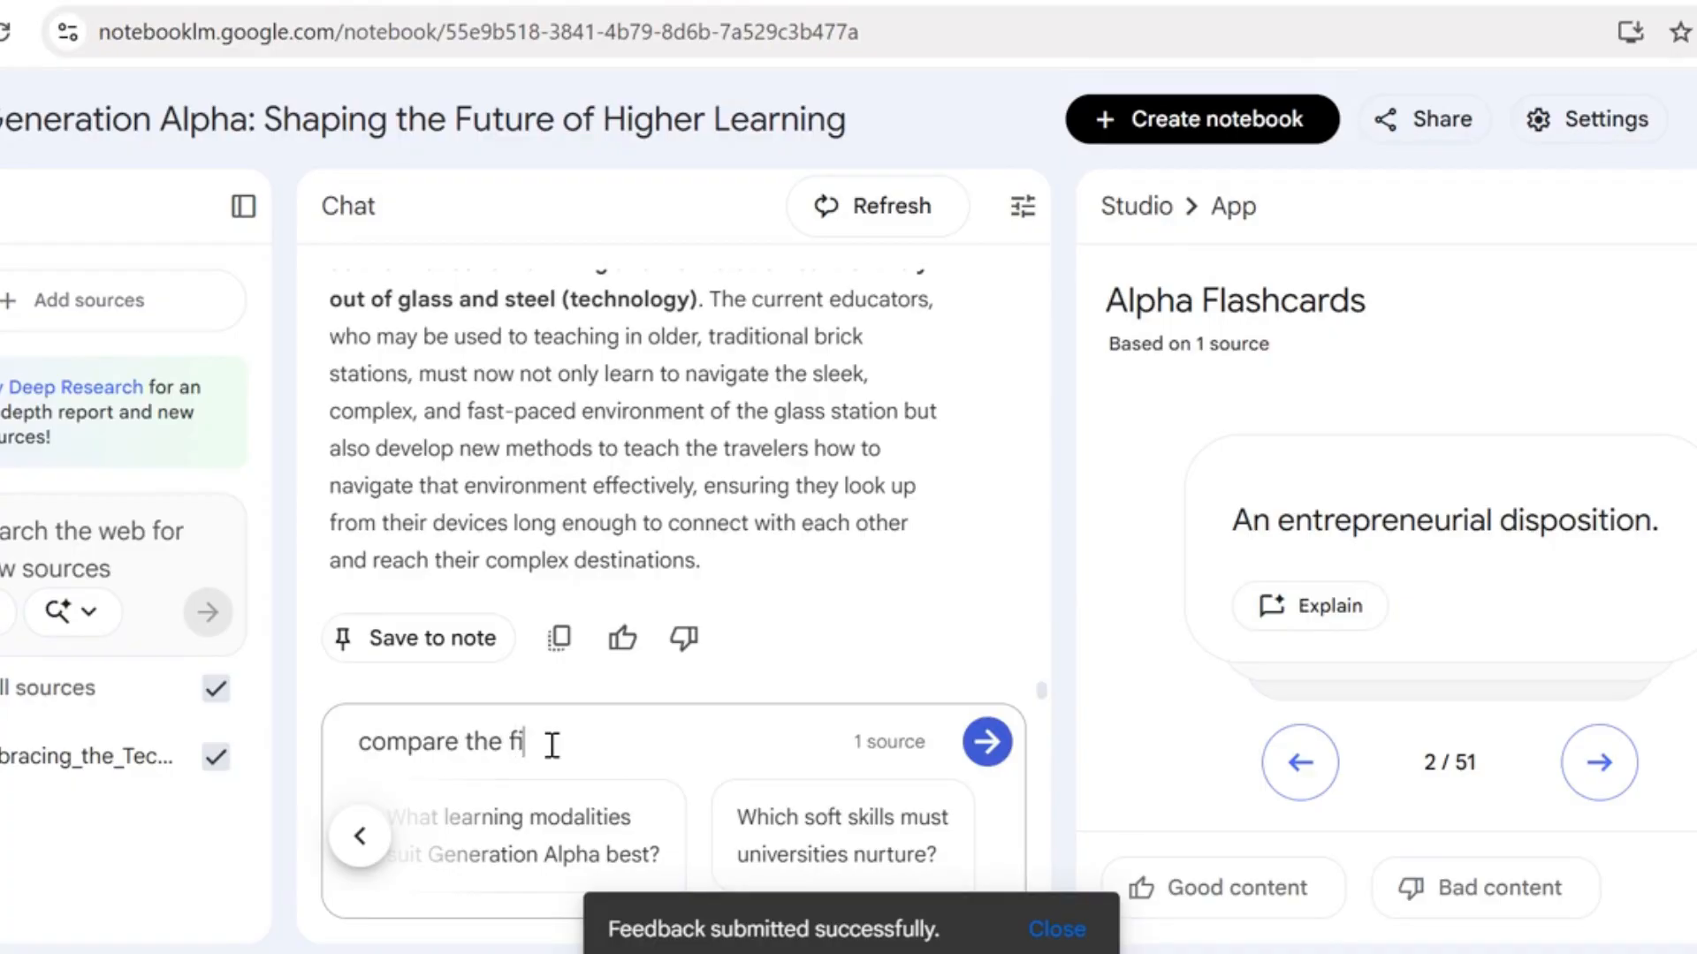
pyautogui.write('ndings of this')
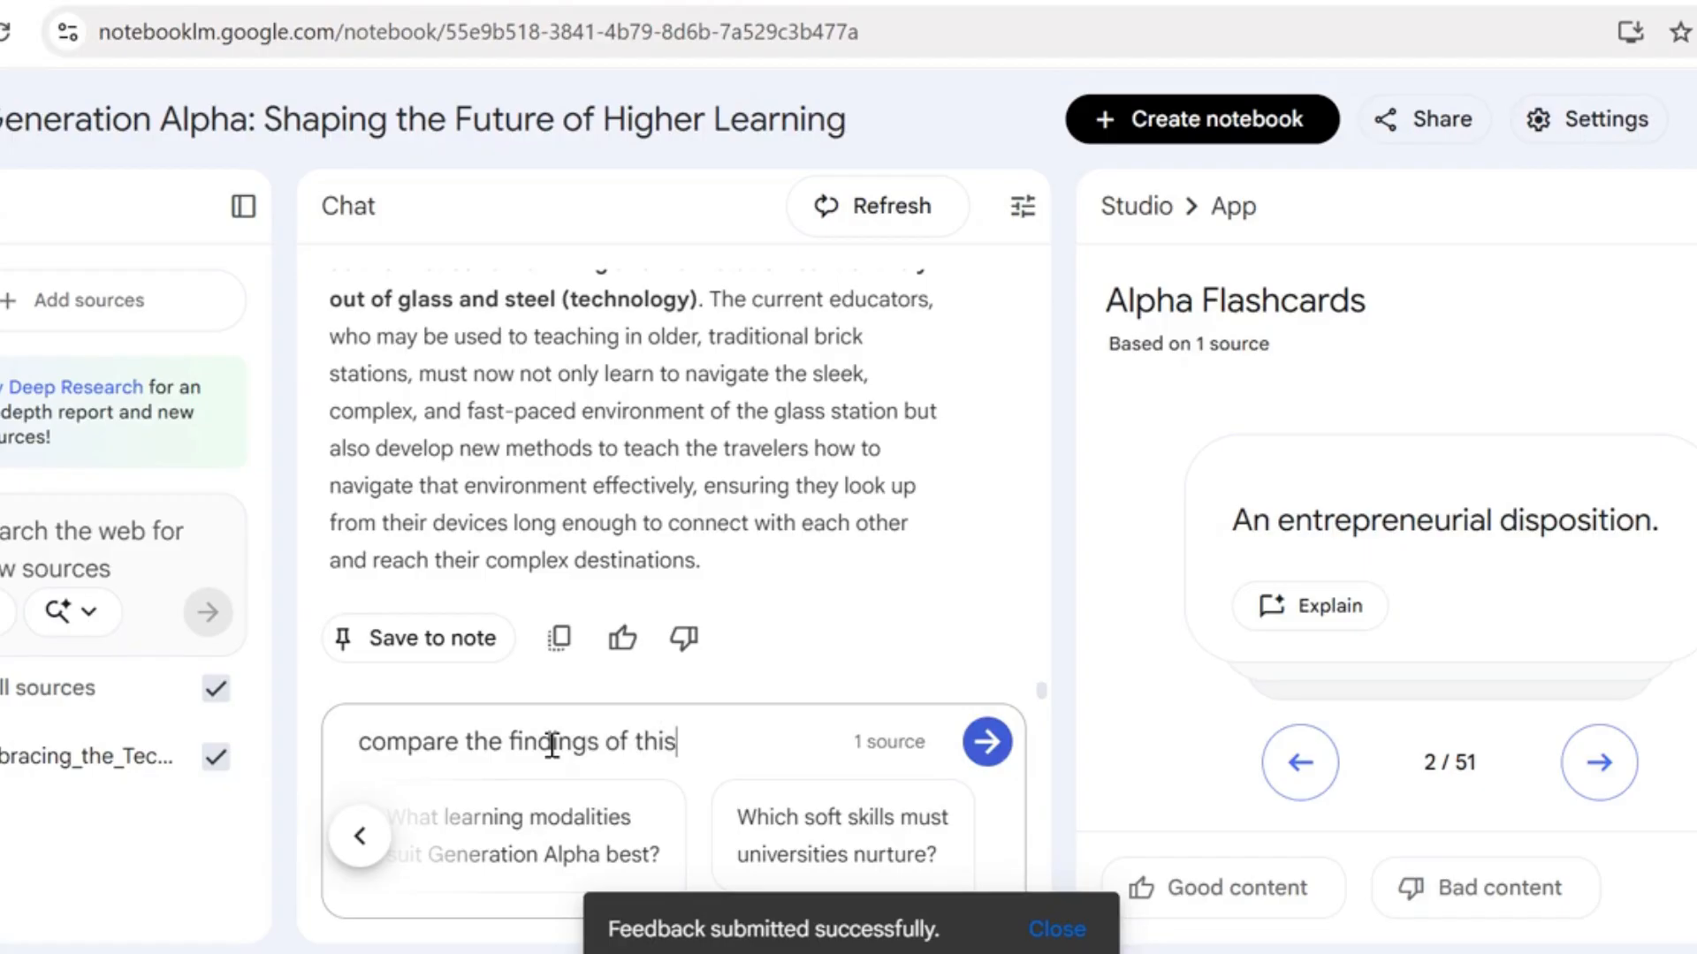
pyautogui.write(' research ')
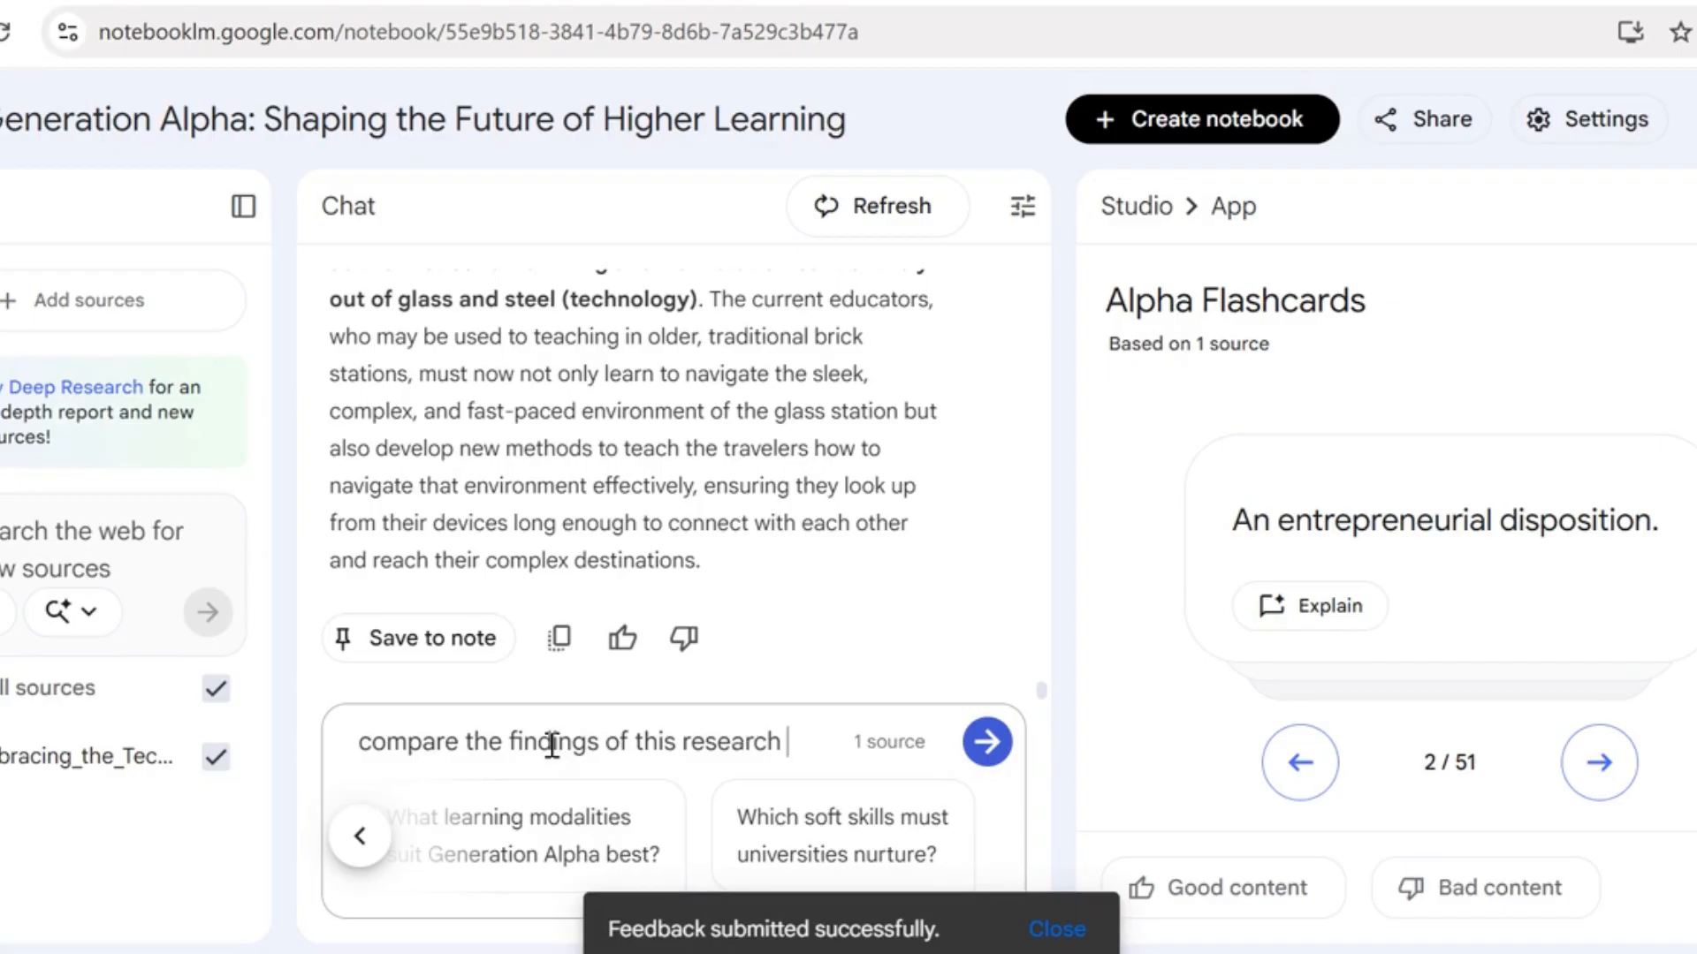
pyautogui.write('studies ')
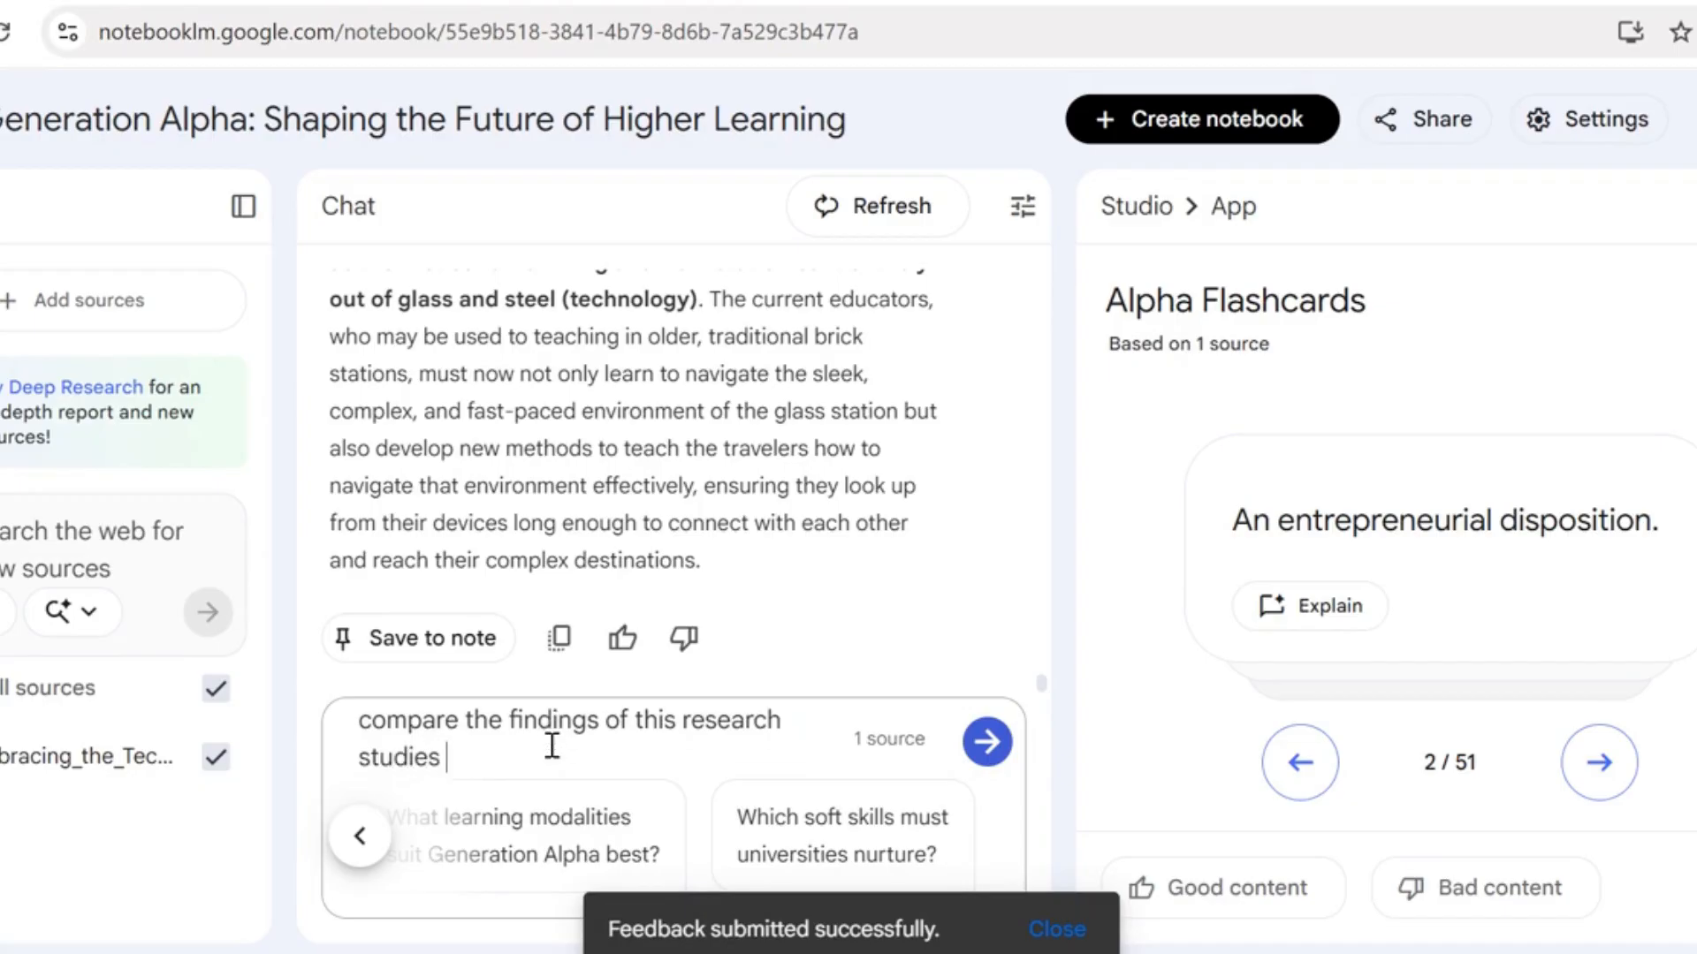
pyautogui.write('with others?')
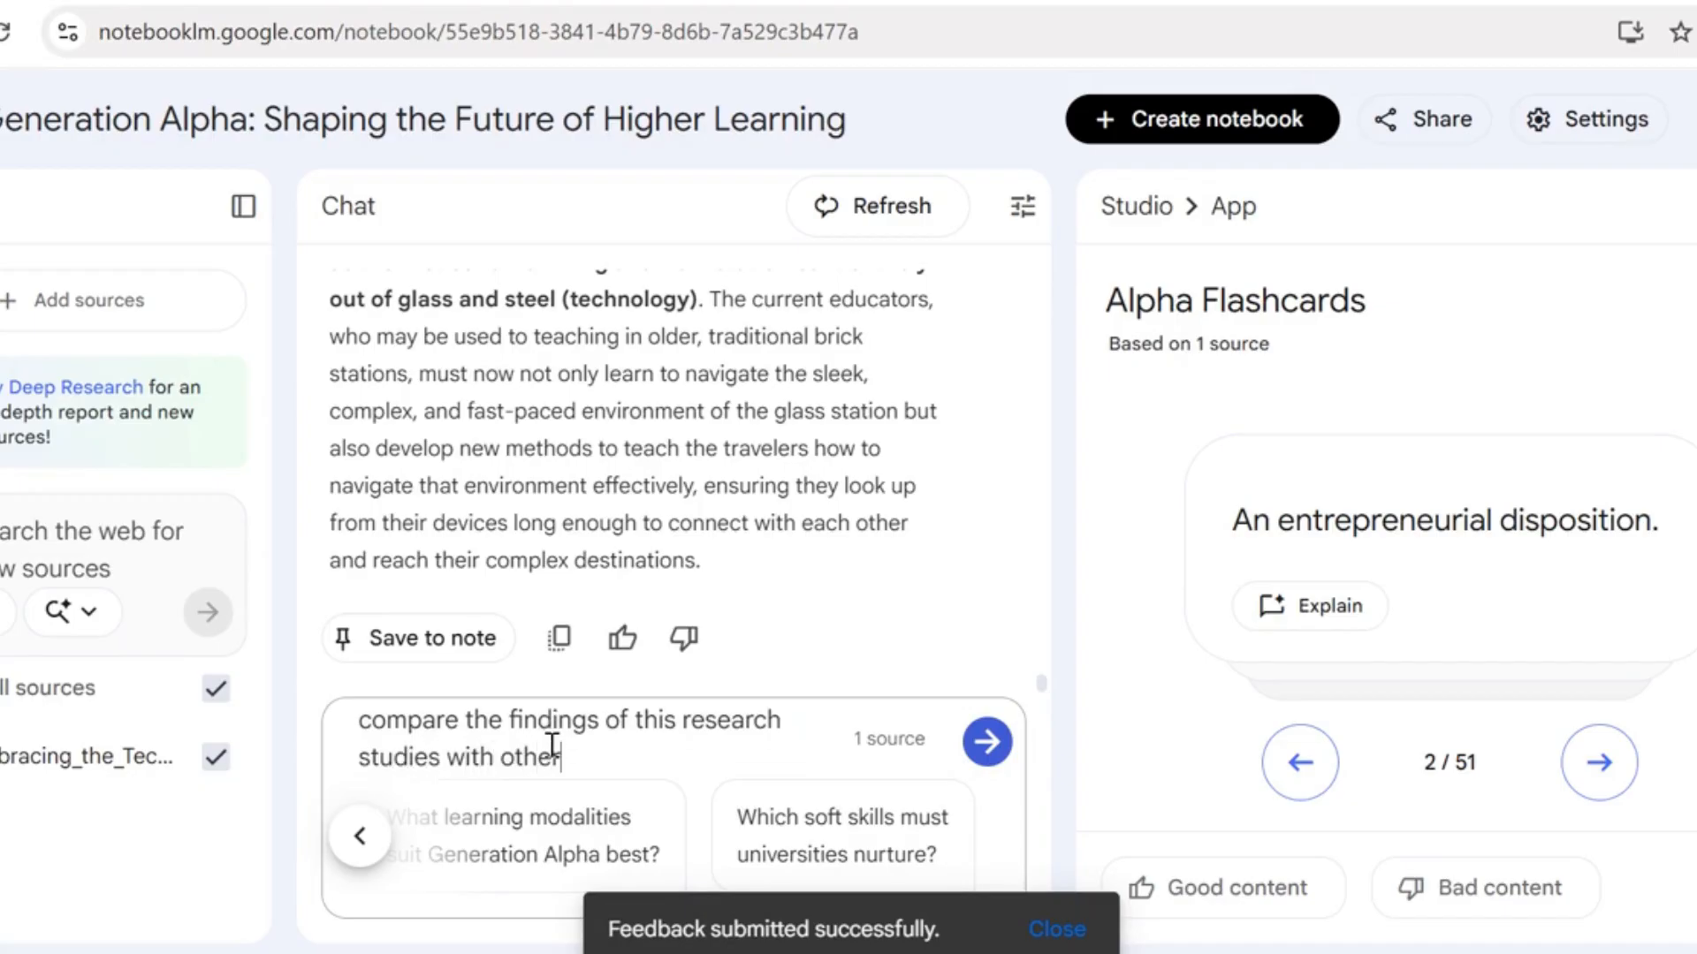
pyautogui.press('Return')
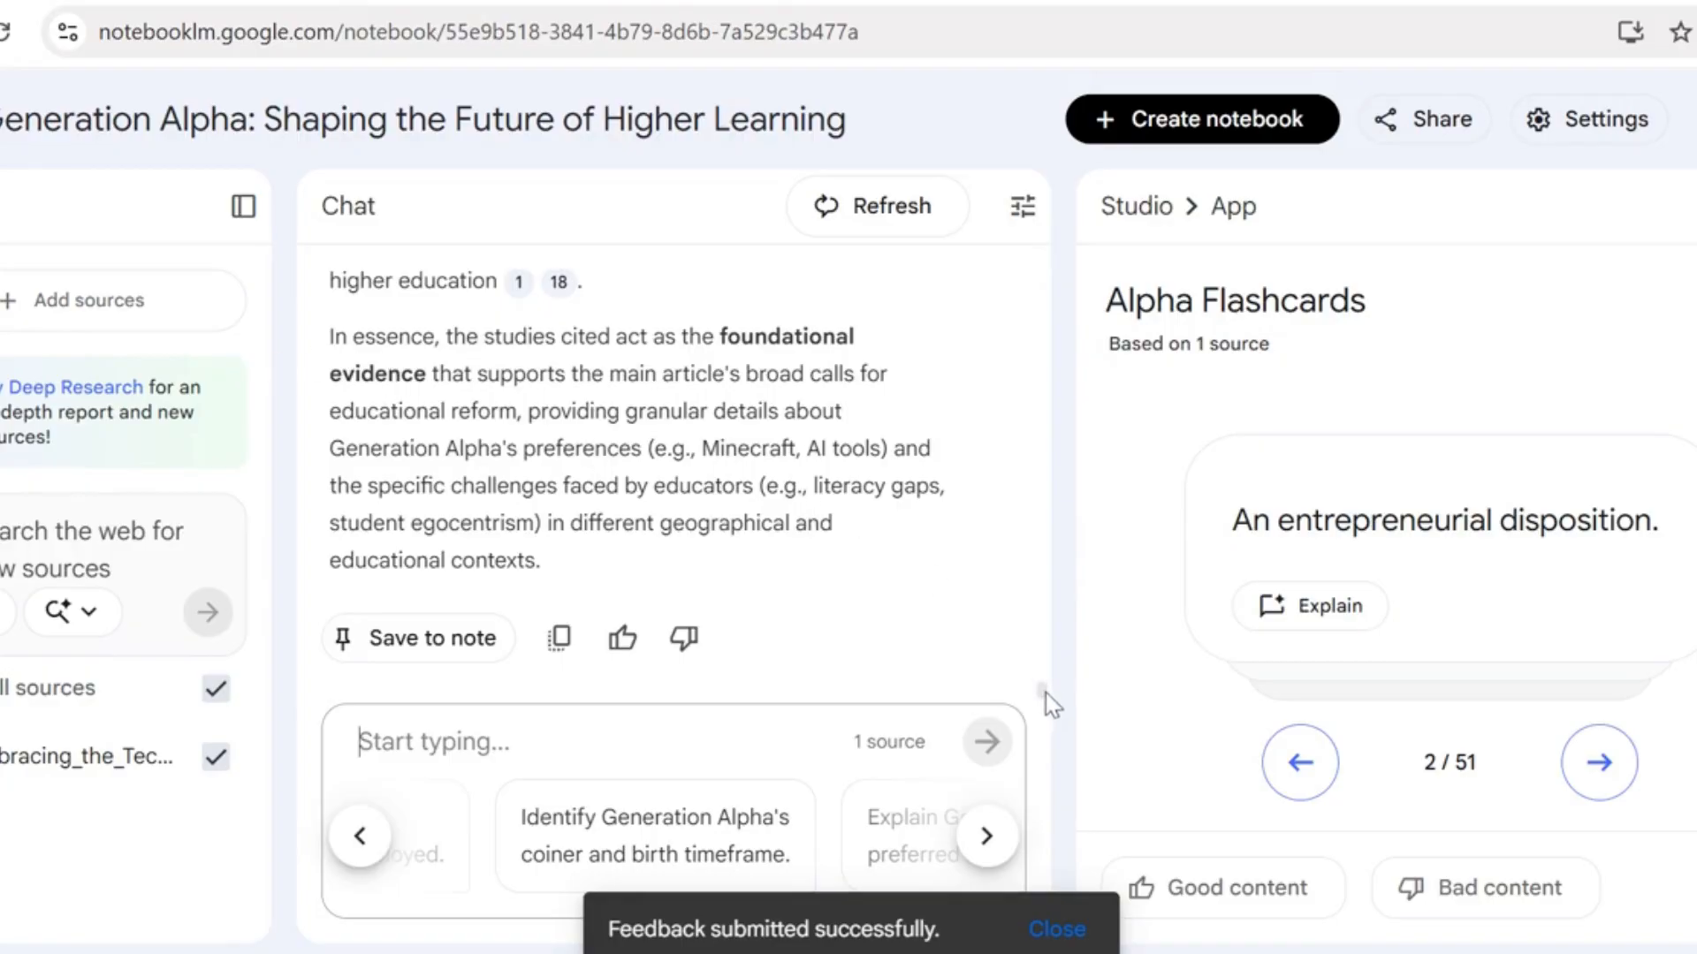
pyautogui.moveTo(1046, 693); pyautogui.dragTo(1048, 623)
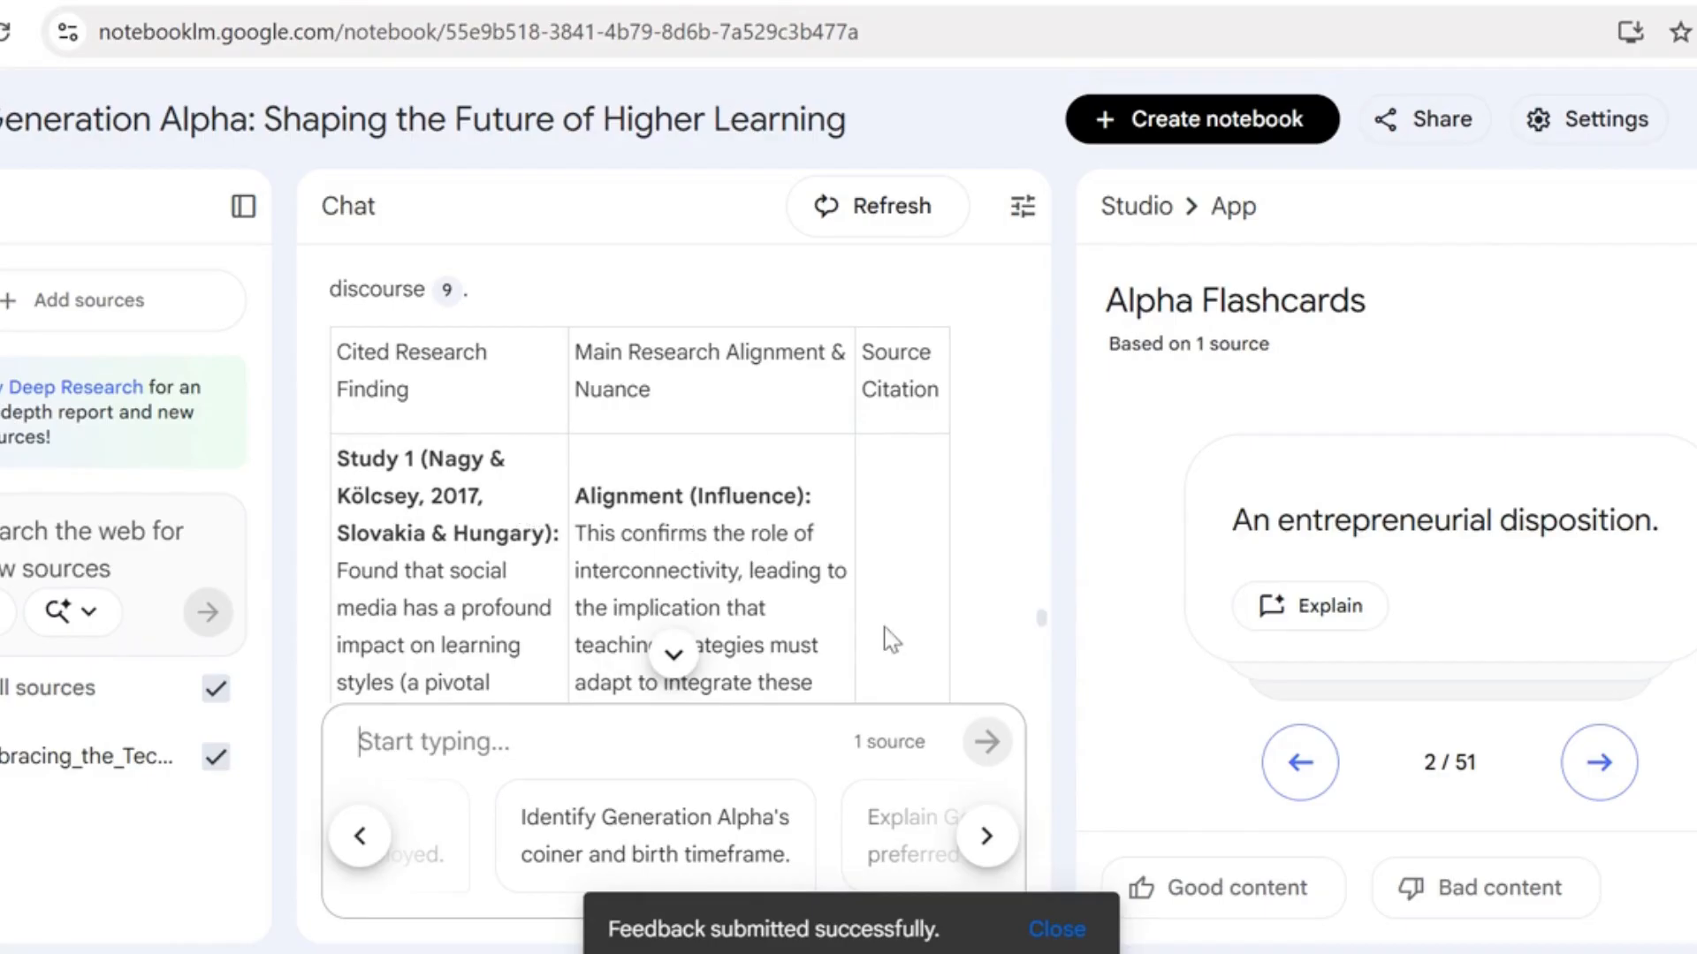
pyautogui.moveTo(1050, 631); pyautogui.dragTo(1061, 557)
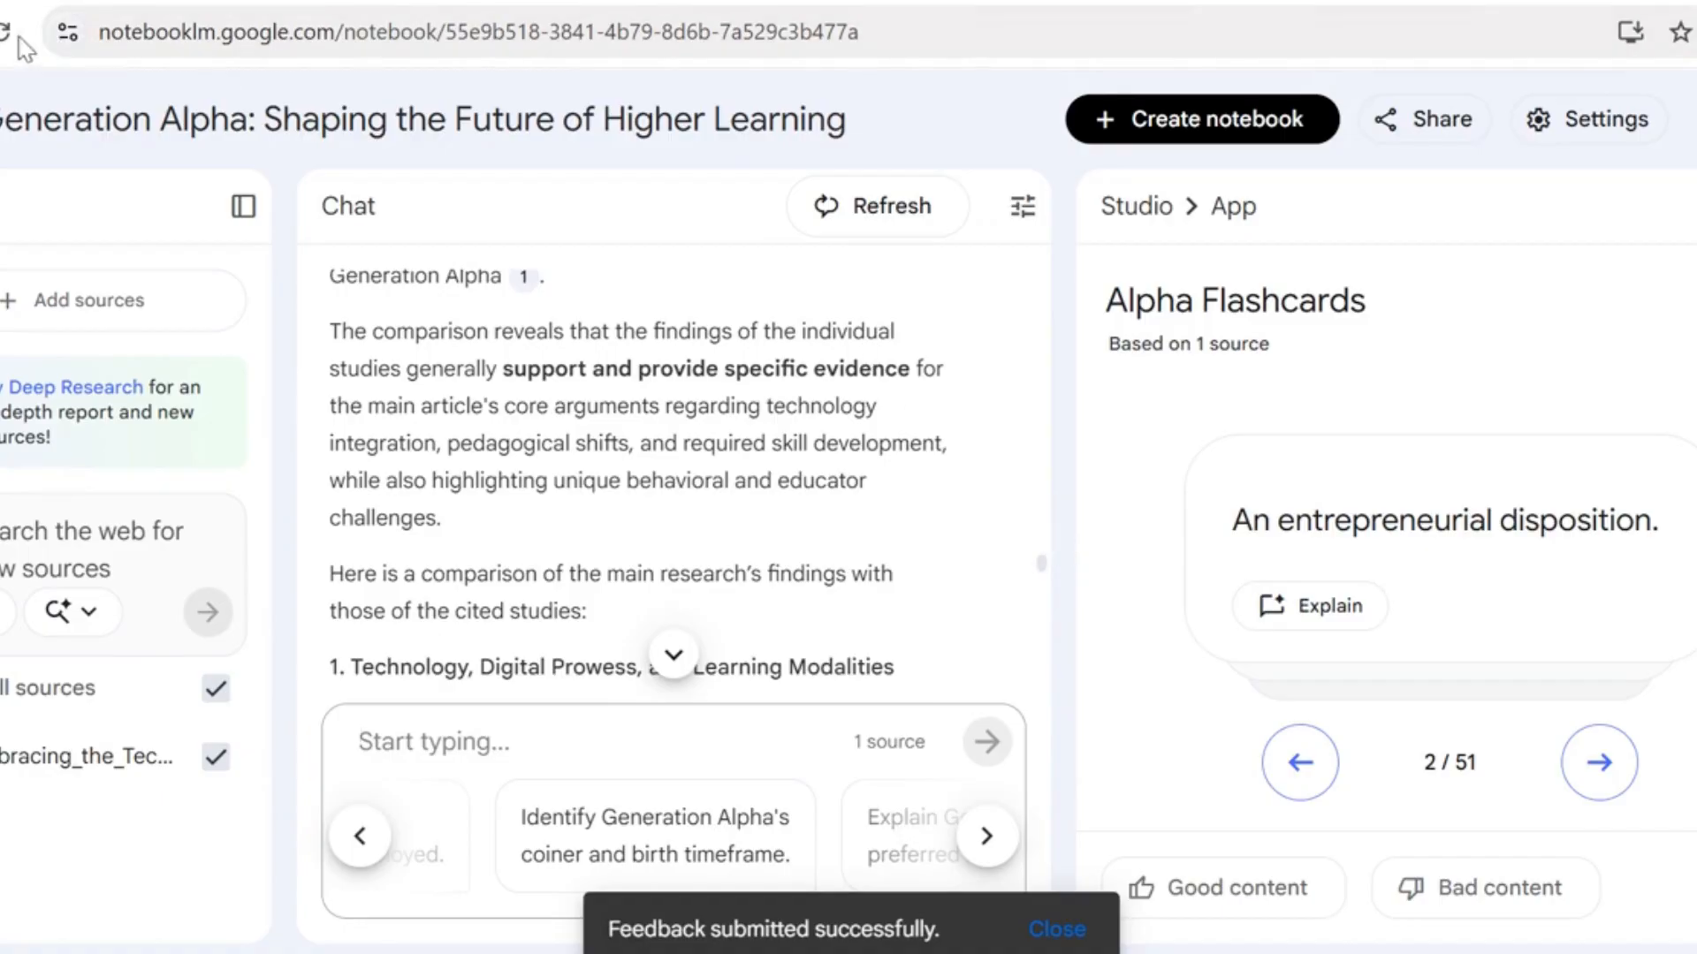
# Return to the notebook list, reopen the "Generation Alpha: Shaping the Future of Higher Learning" notebook and generate a quiz from its source
pyautogui.hotkey('alt', 'Left')
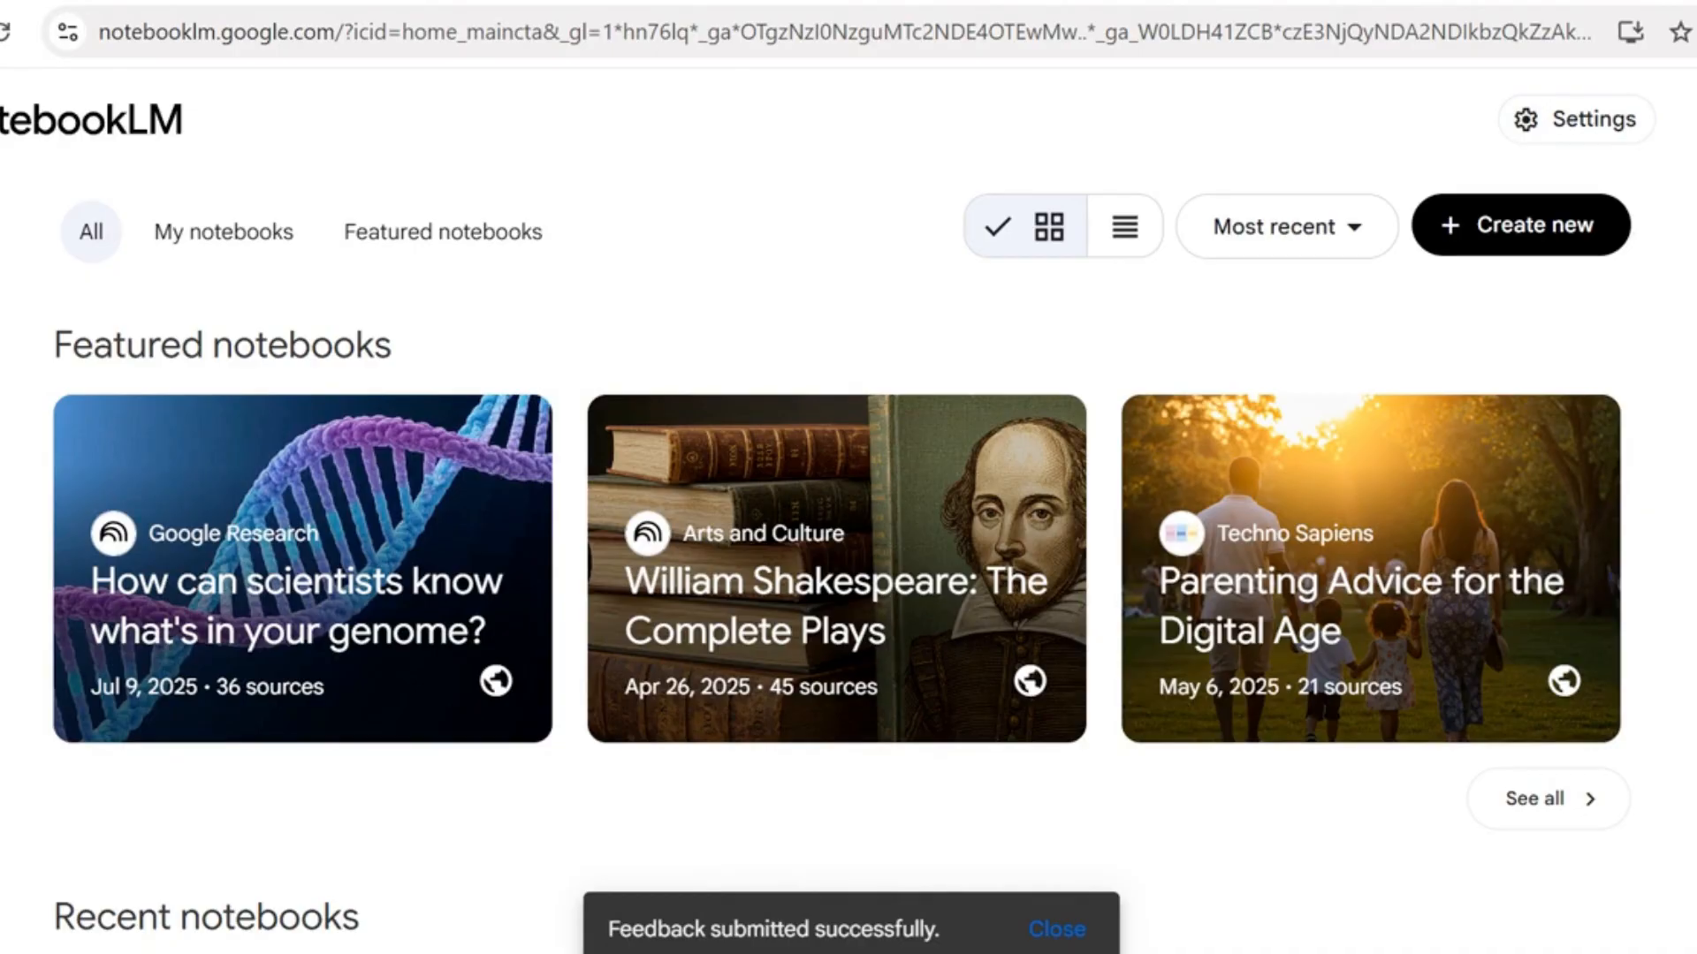
pyautogui.scroll(-8, 840, 556)
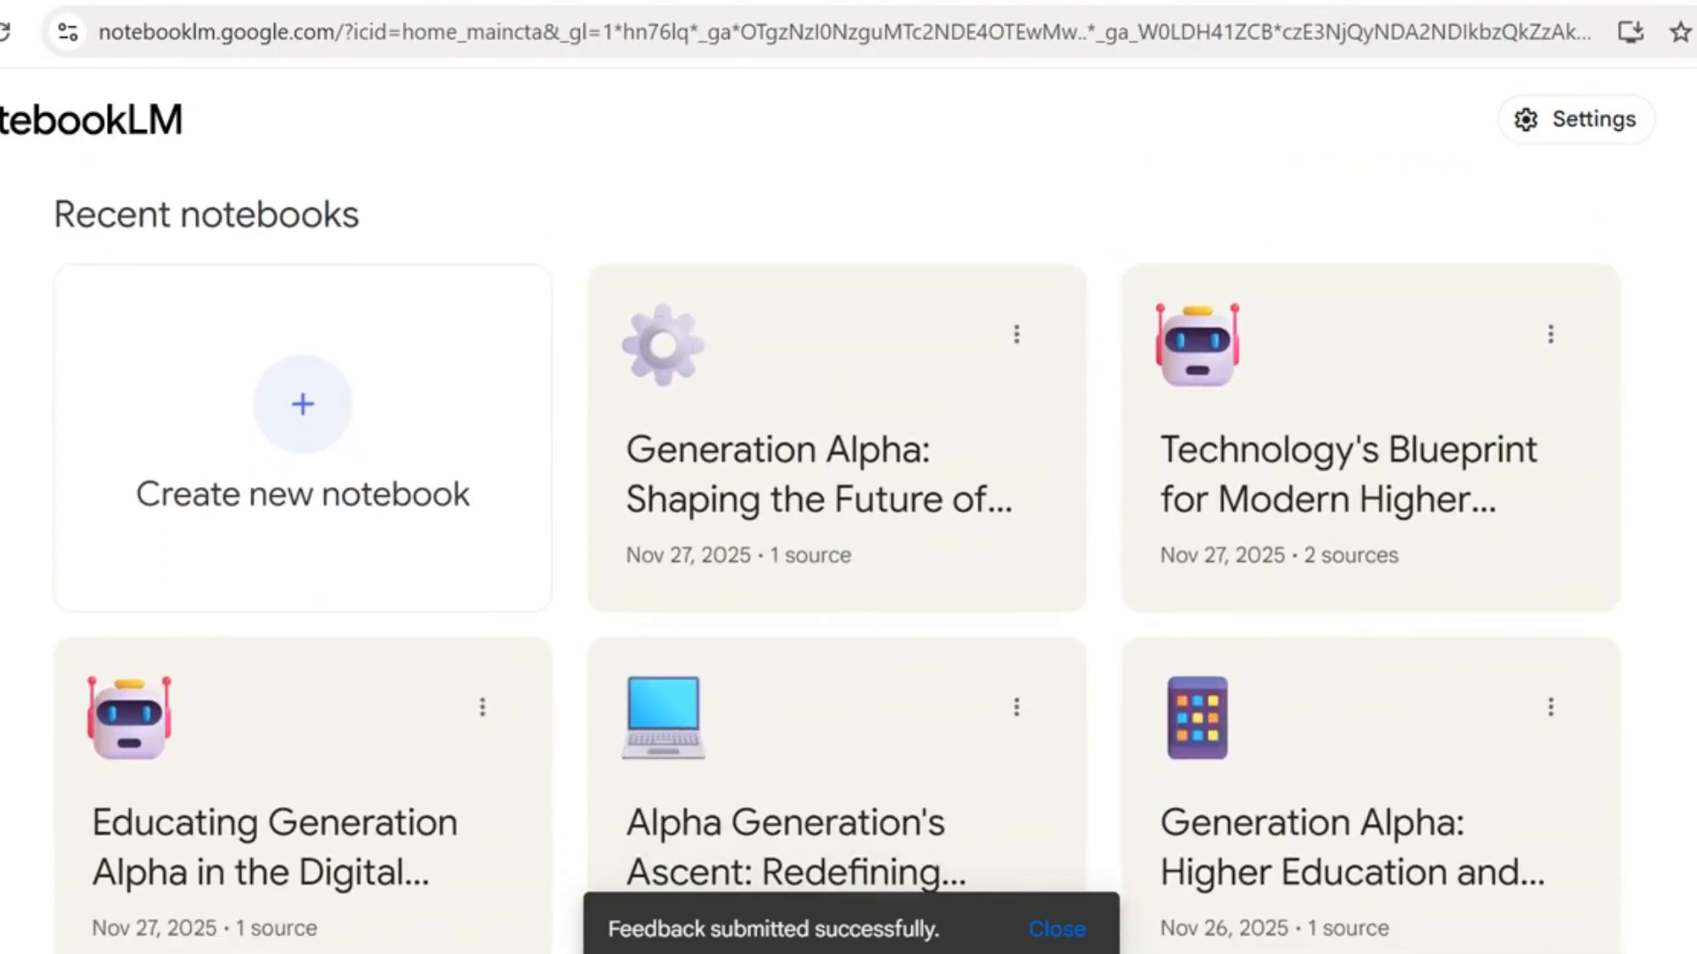
pyautogui.click(884, 497)
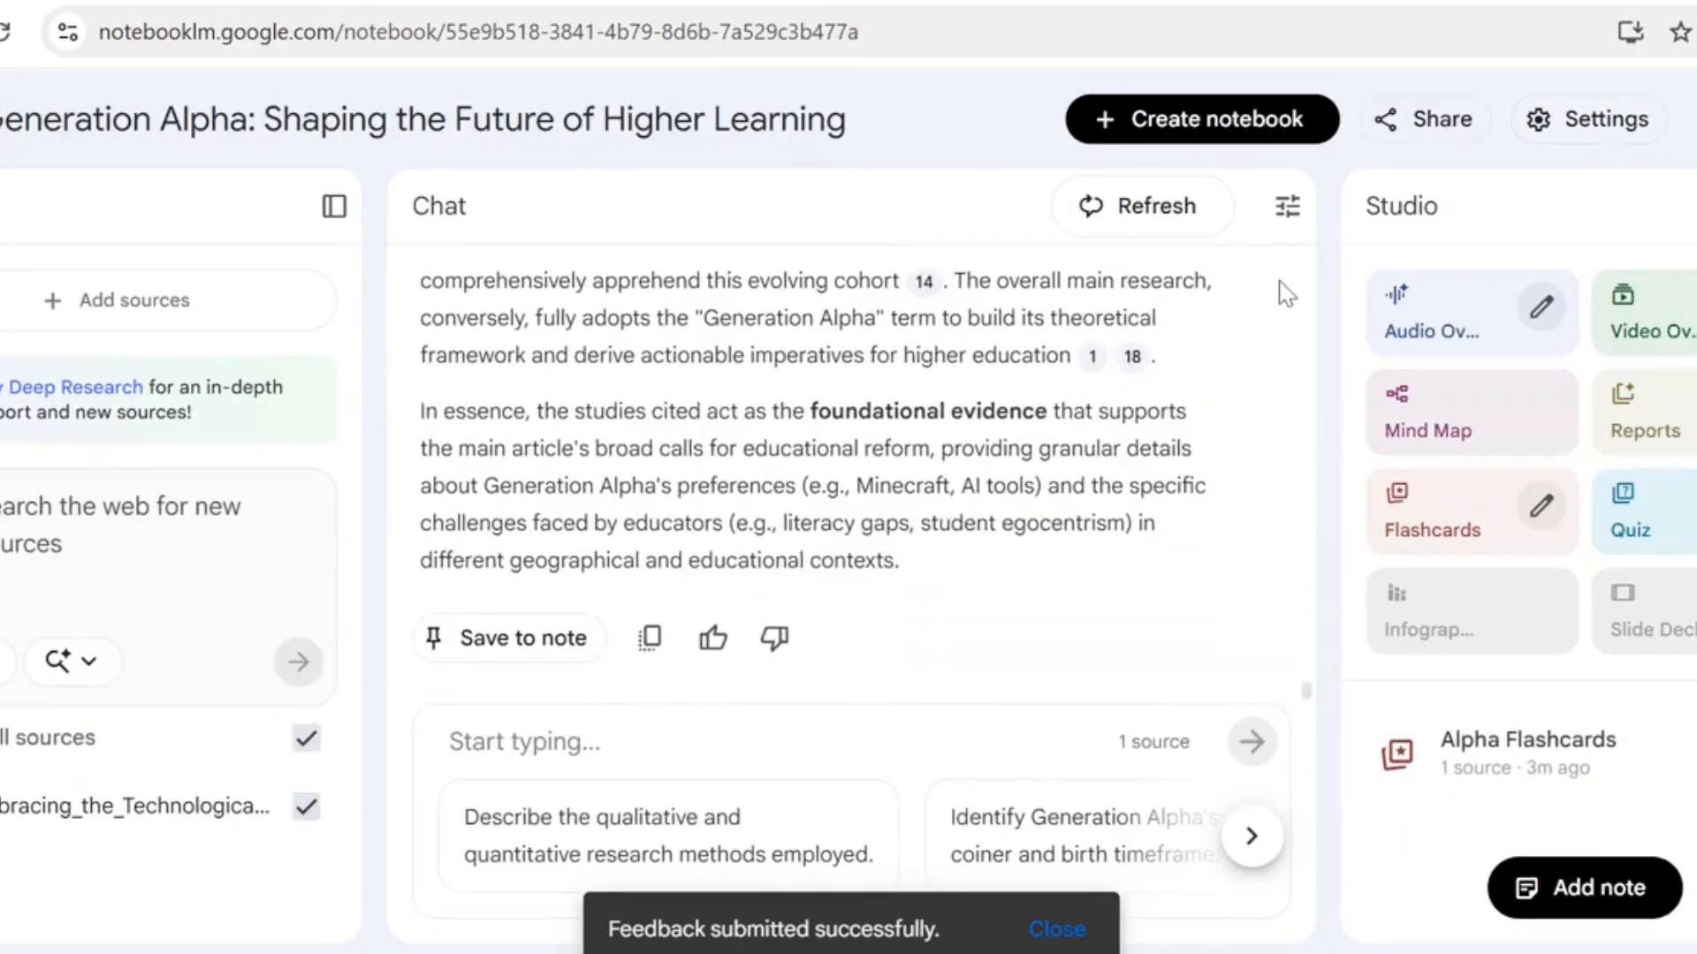
pyautogui.click(1666, 523)
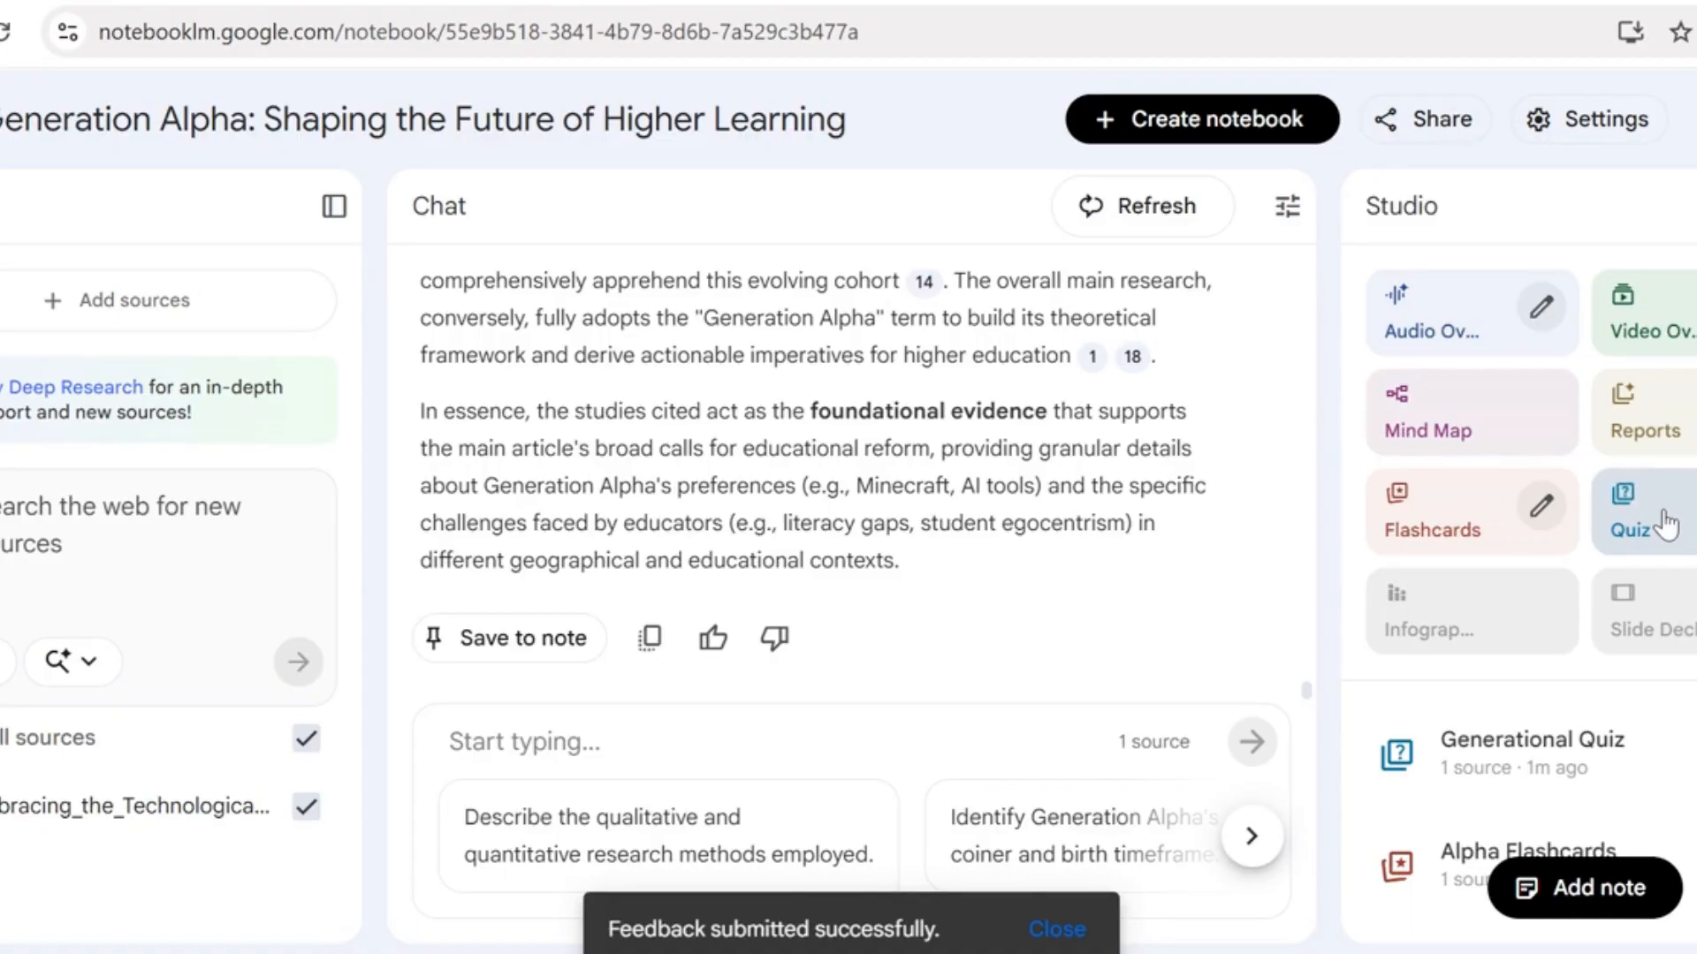
# Open the Generational Quiz and read the first question with all of its answer options
pyautogui.click(1484, 769)
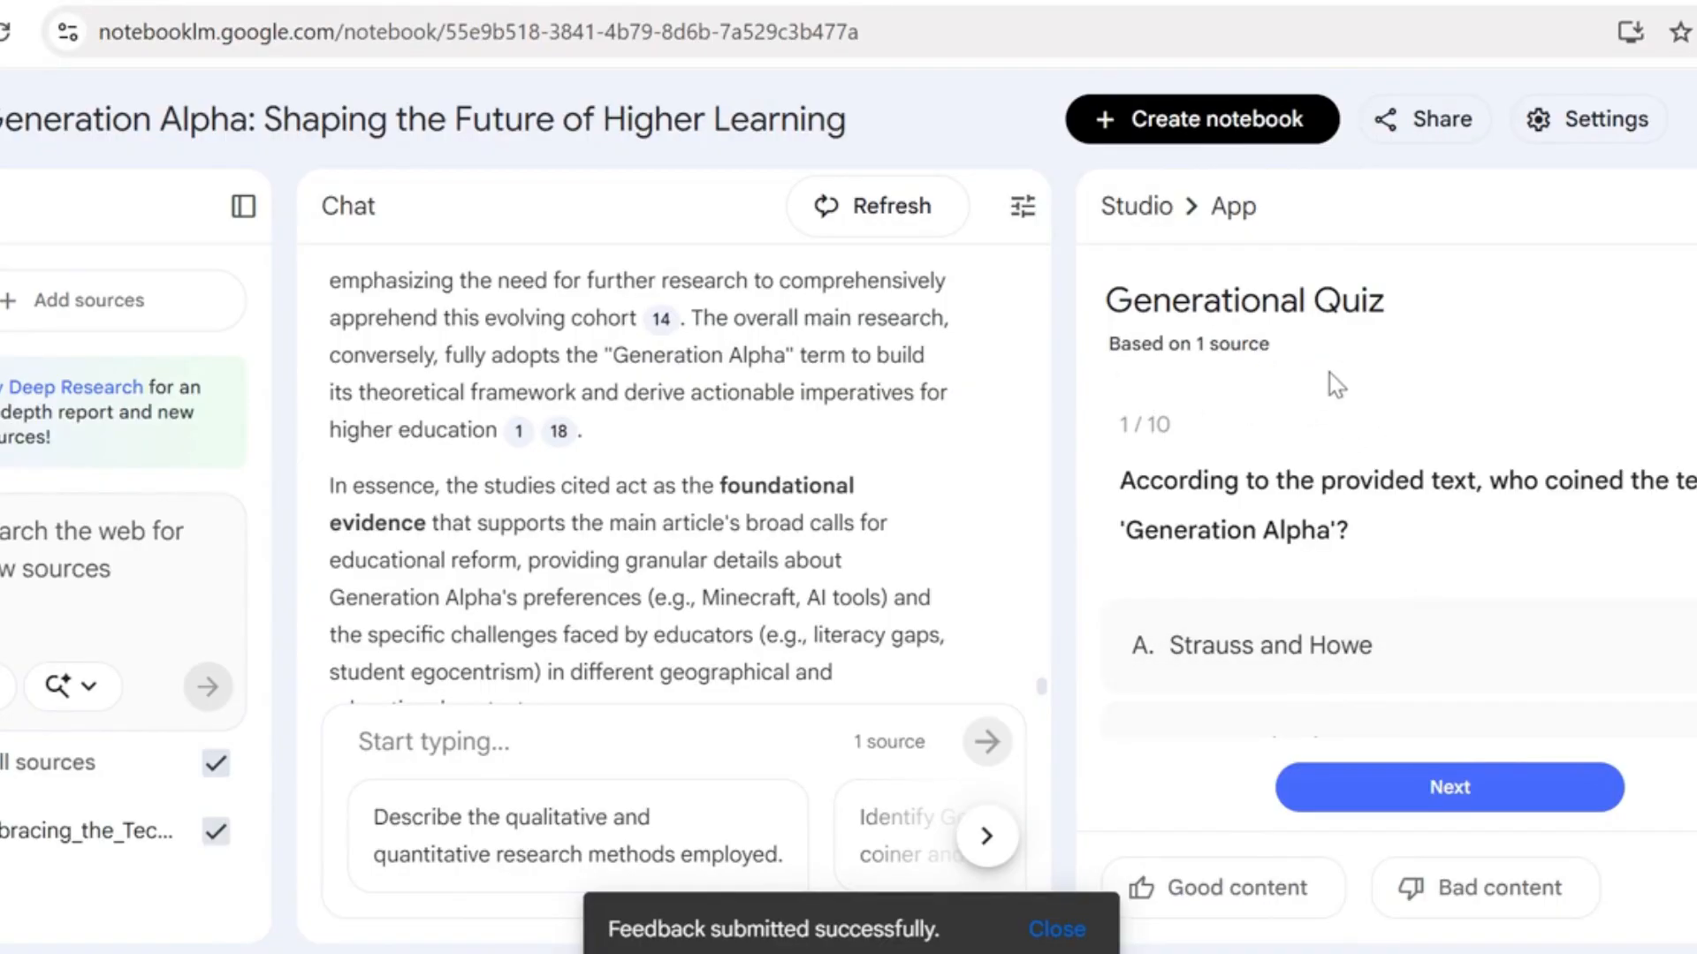
pyautogui.scroll(-2, 1407, 571)
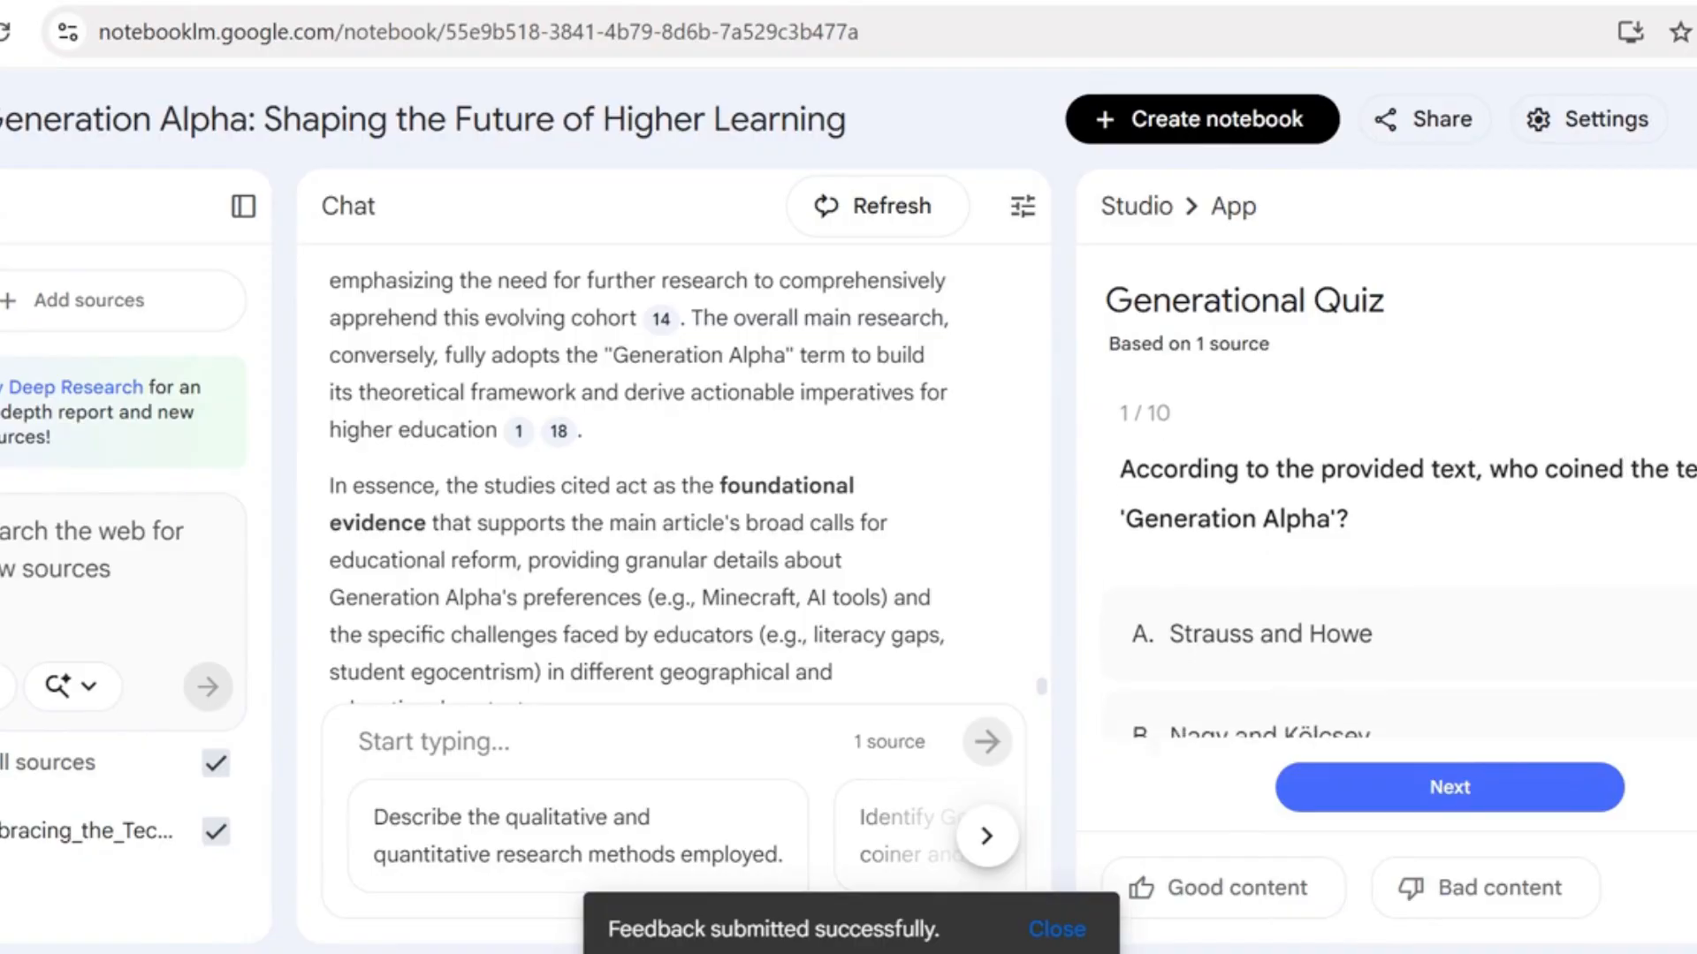
pyautogui.scroll(-1, 1408, 565)
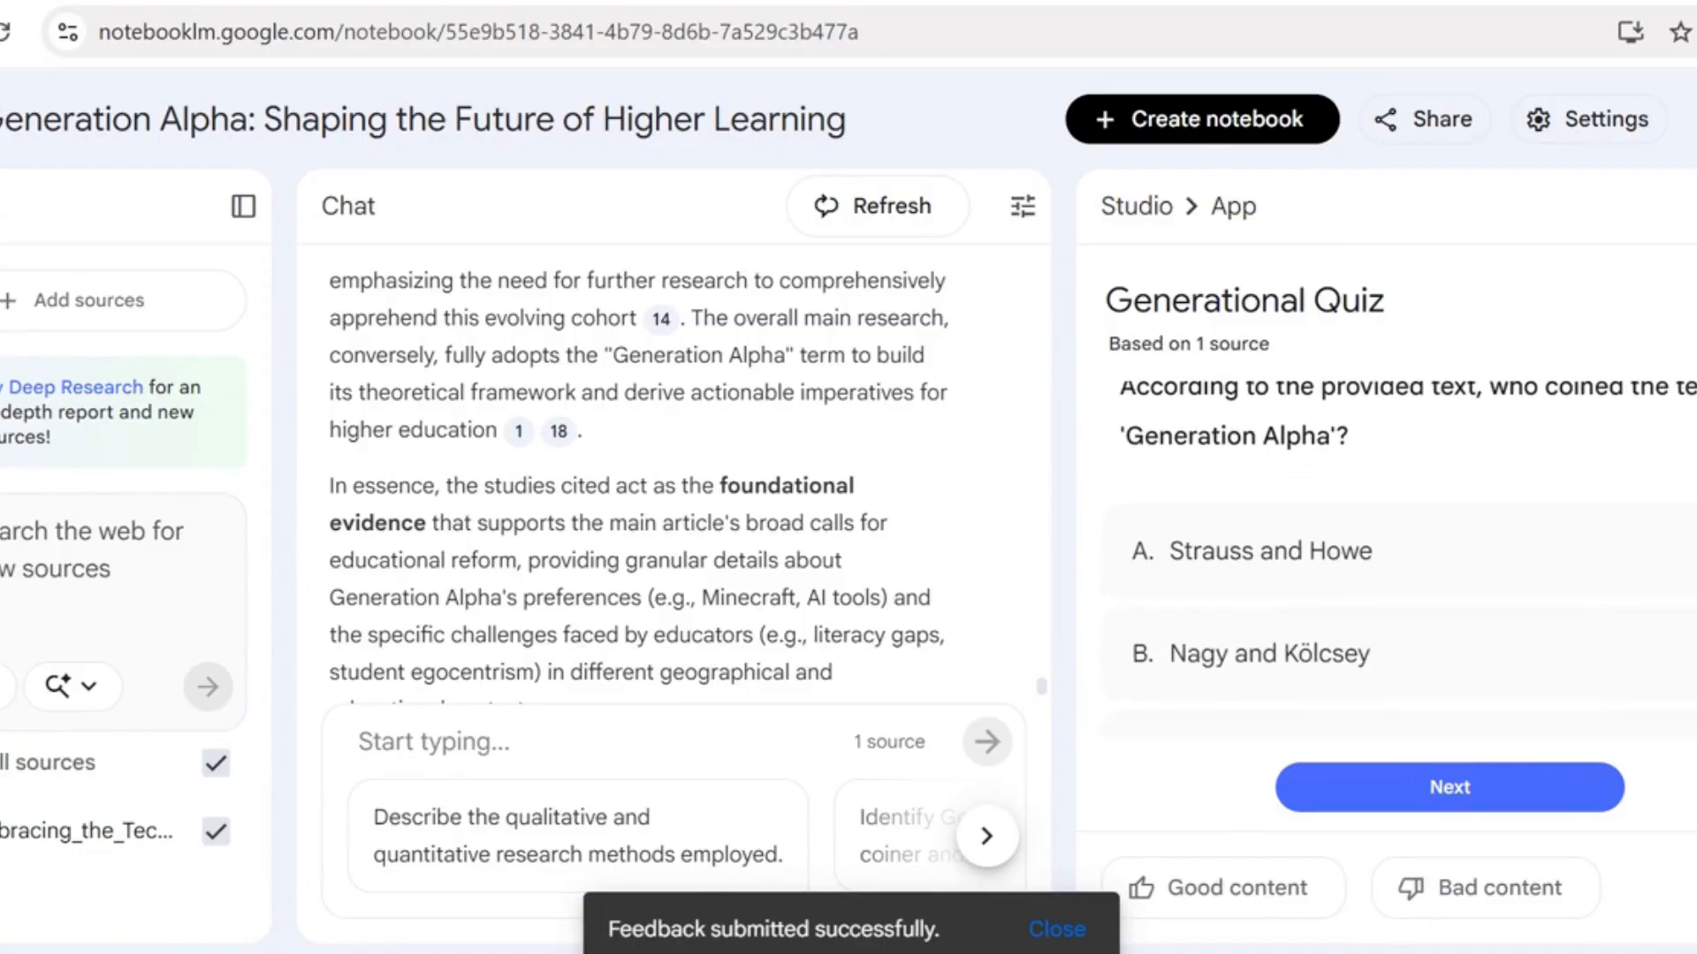
pyautogui.scroll(1, 1408, 565)
pyautogui.scroll(-1, 1408, 565)
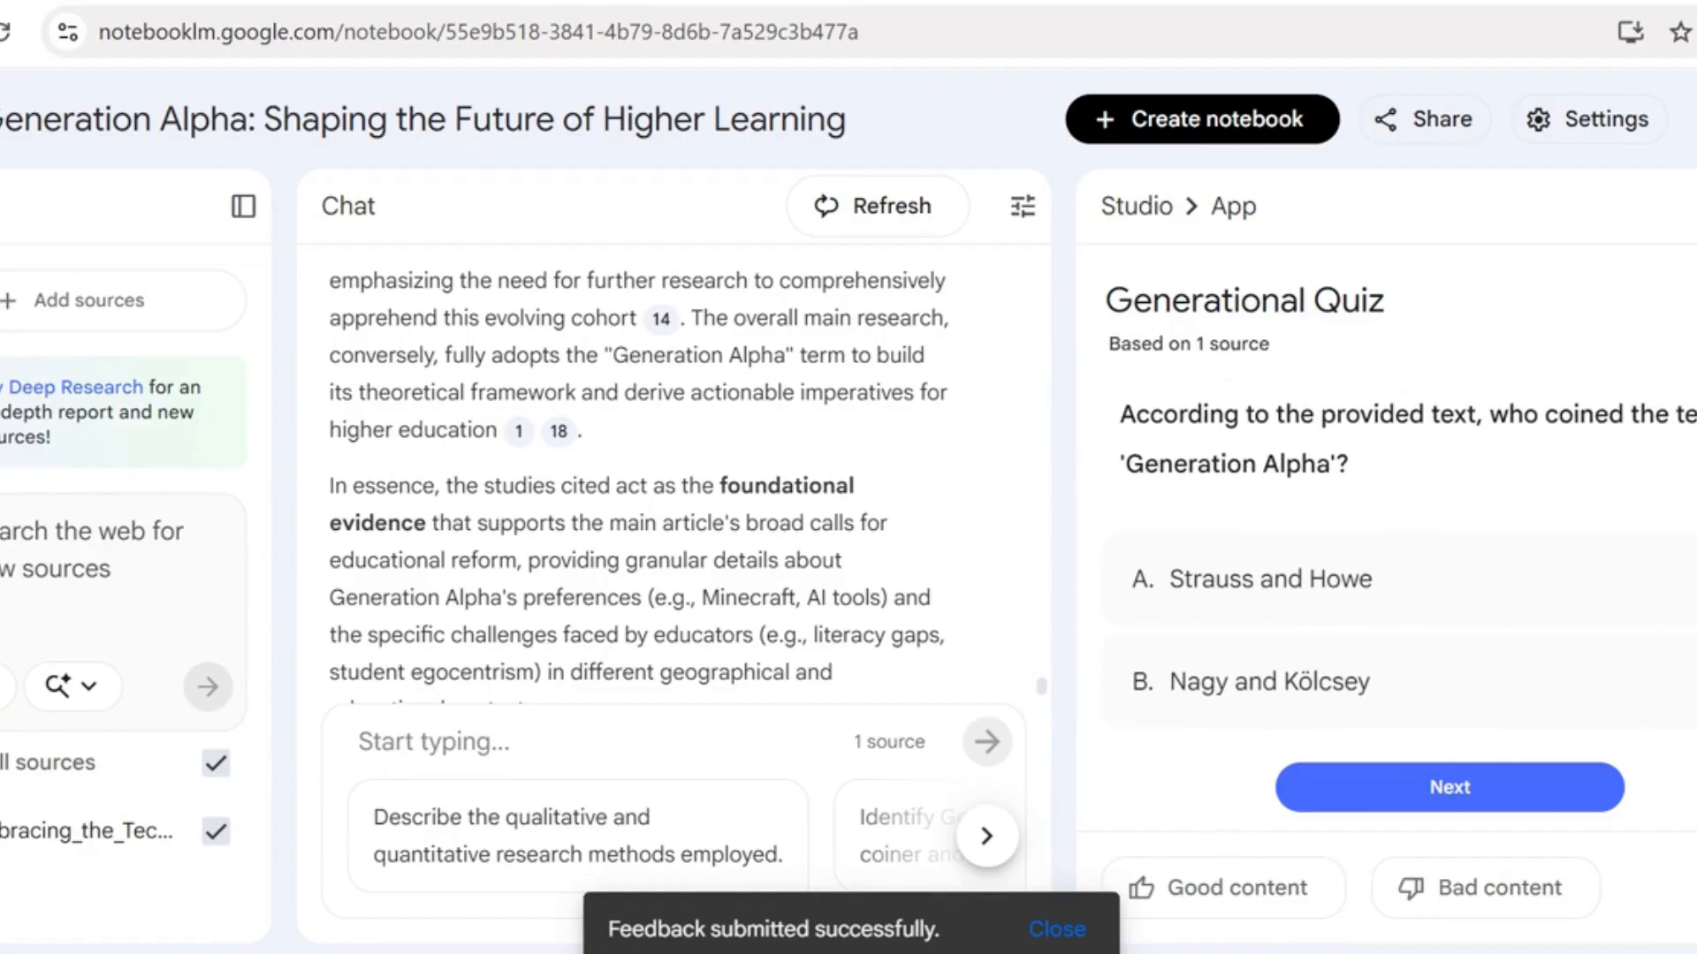
pyautogui.scroll(1, 1407, 566)
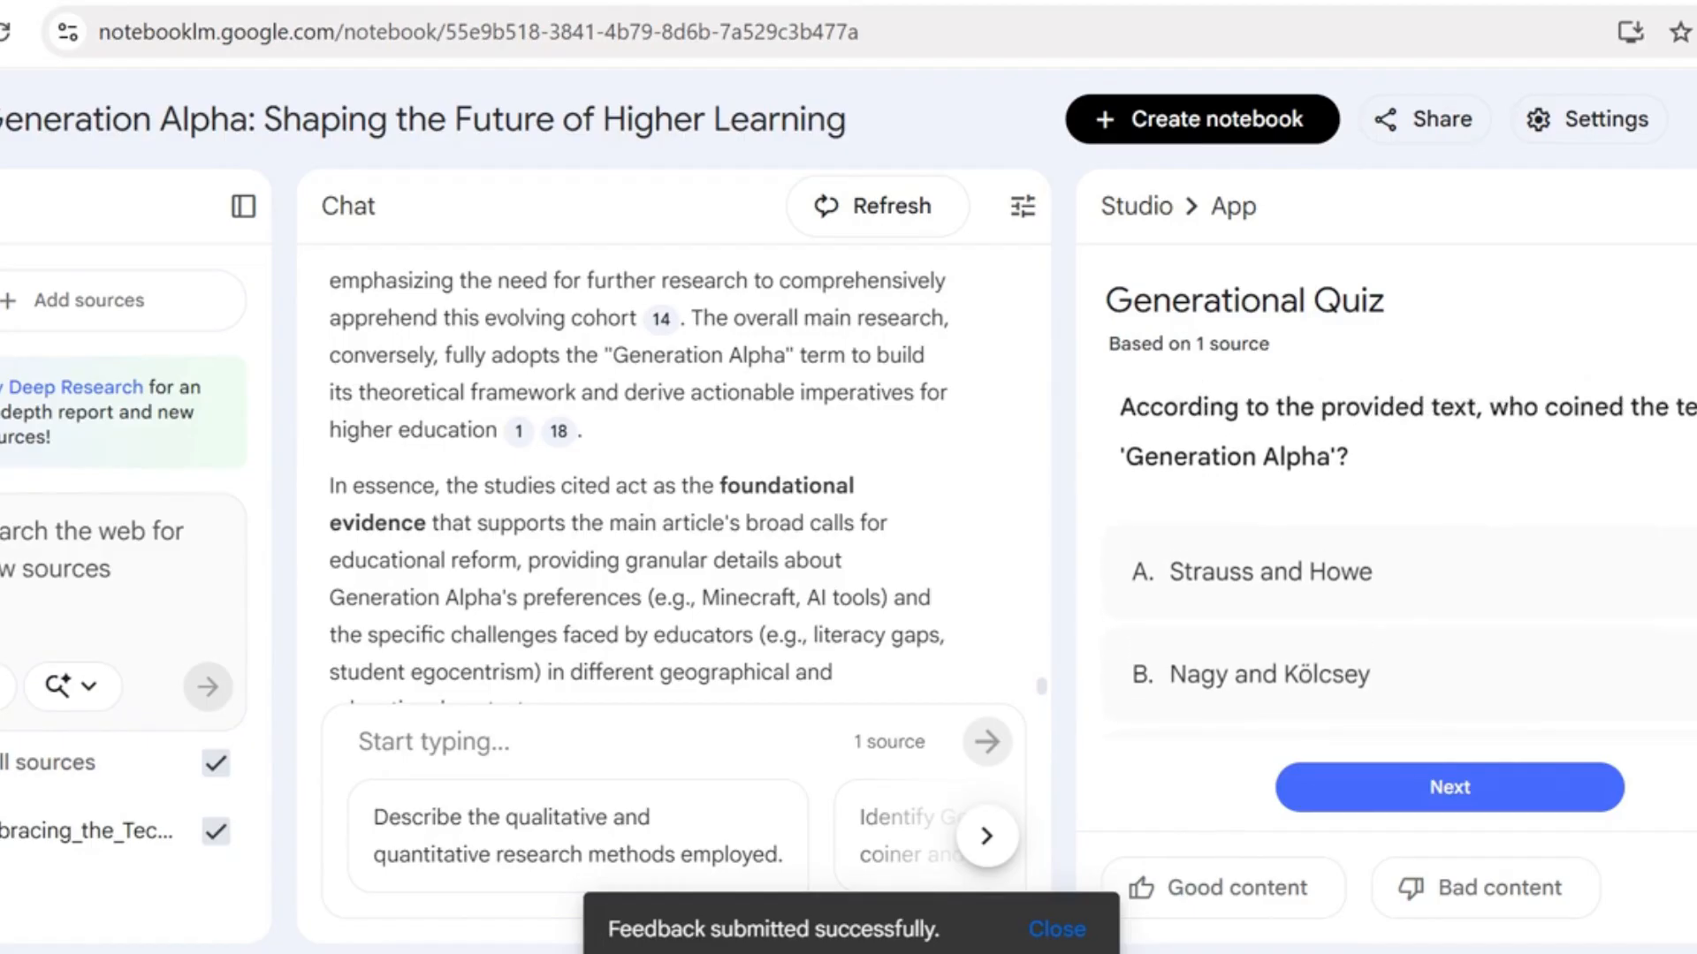
pyautogui.scroll(-2, 1407, 565)
pyautogui.scroll(-2, 1408, 565)
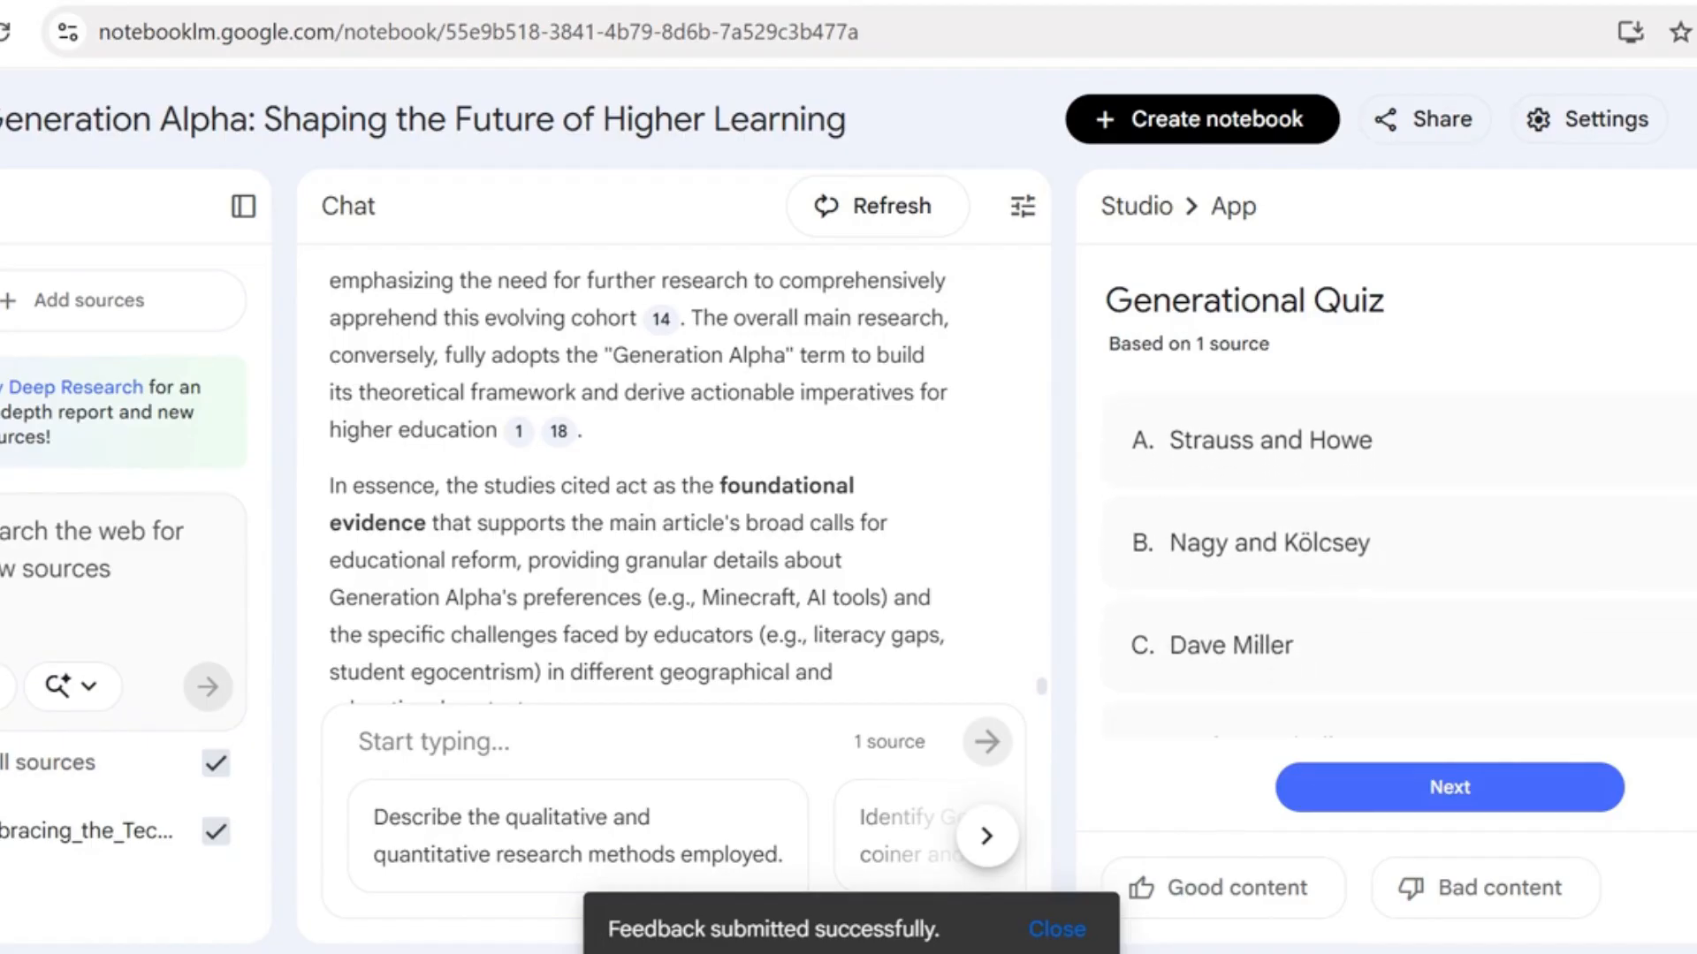
pyautogui.scroll(-2, 1407, 566)
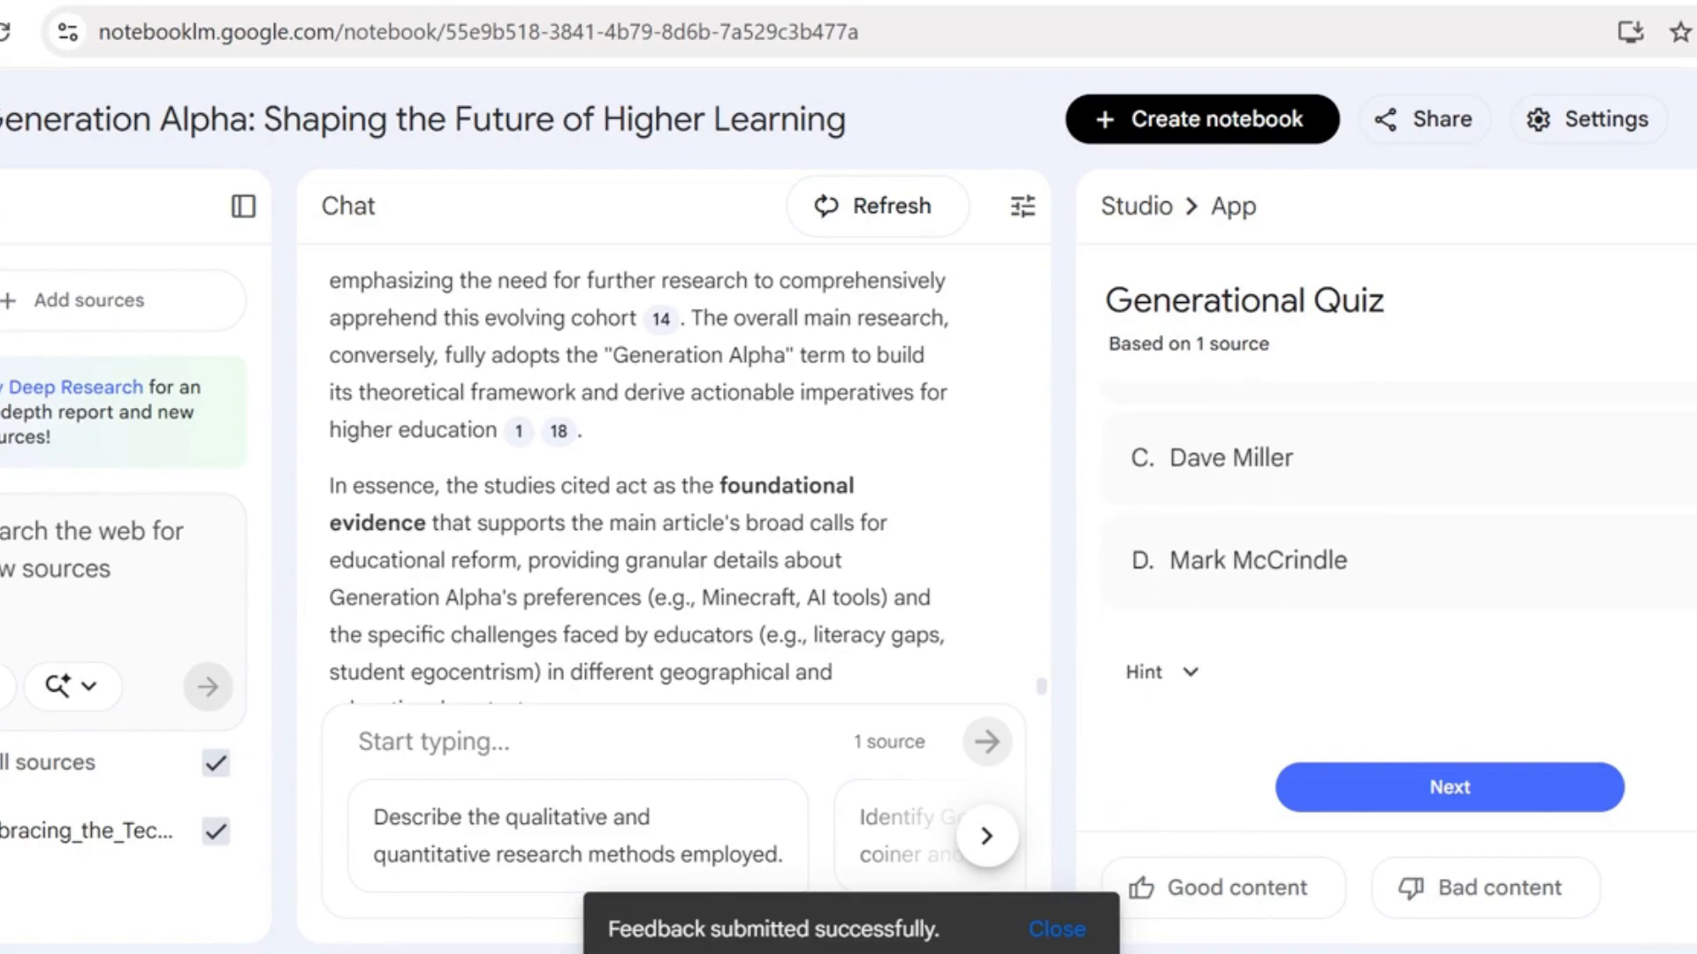
pyautogui.scroll(5, 1408, 565)
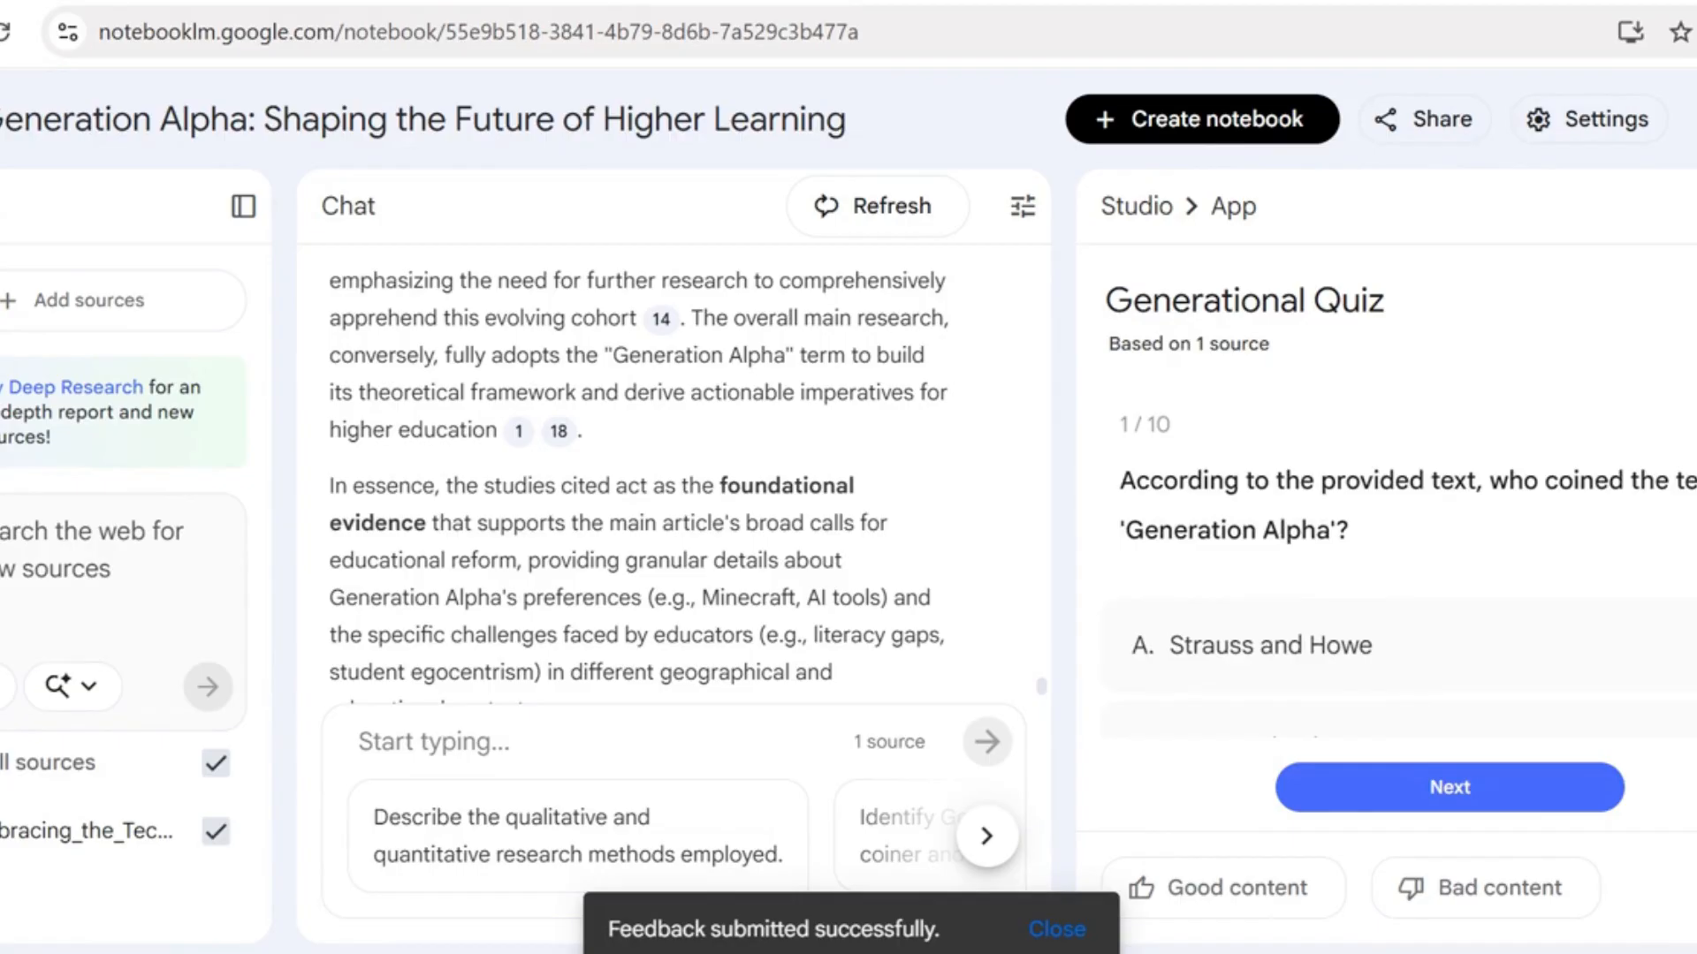
pyautogui.scroll(-2, 1408, 565)
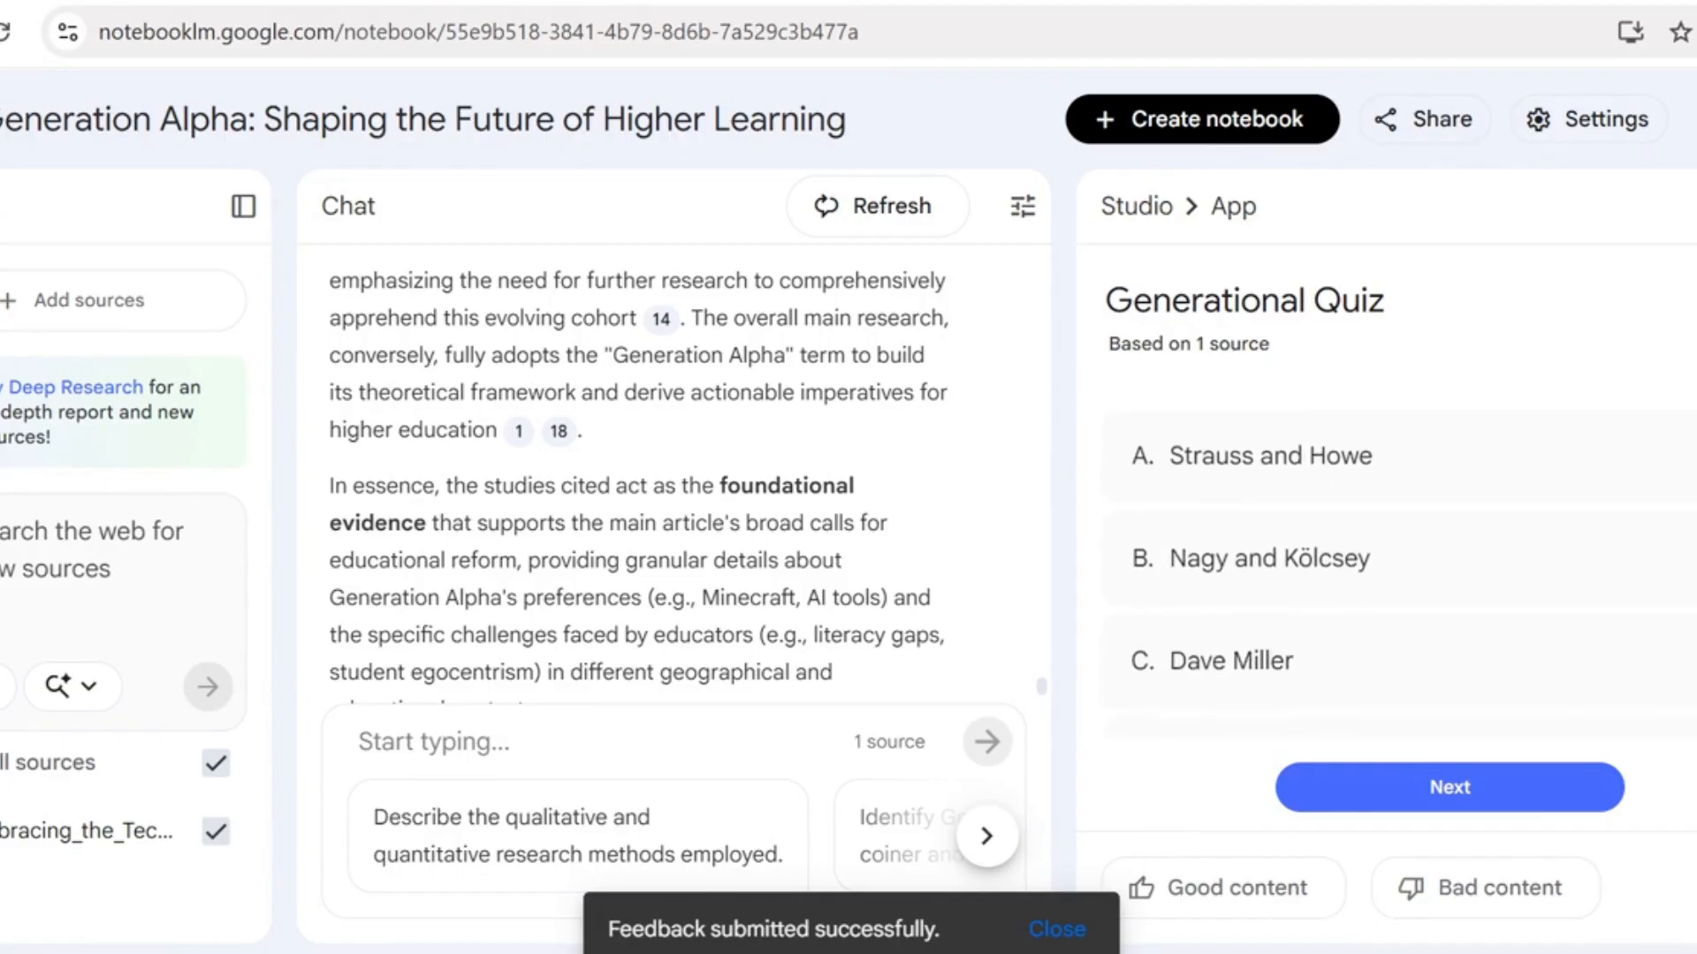
pyautogui.scroll(-2, 1396, 575)
pyautogui.scroll(3, 1396, 574)
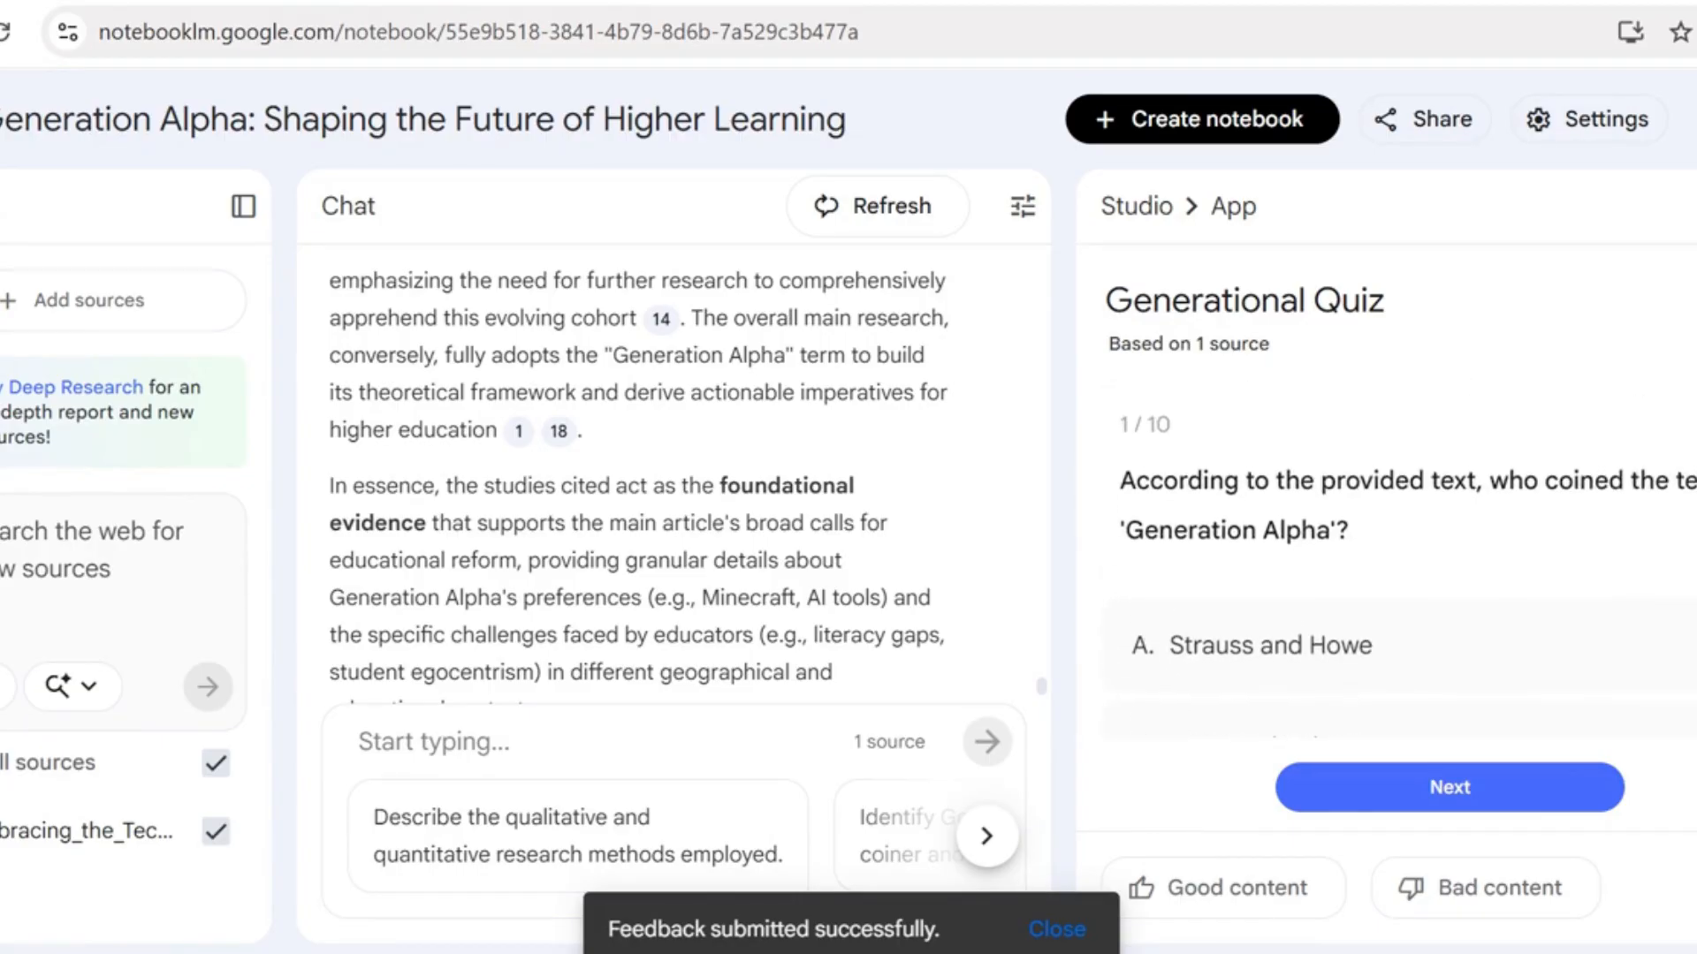
pyautogui.scroll(-4, 1449, 790)
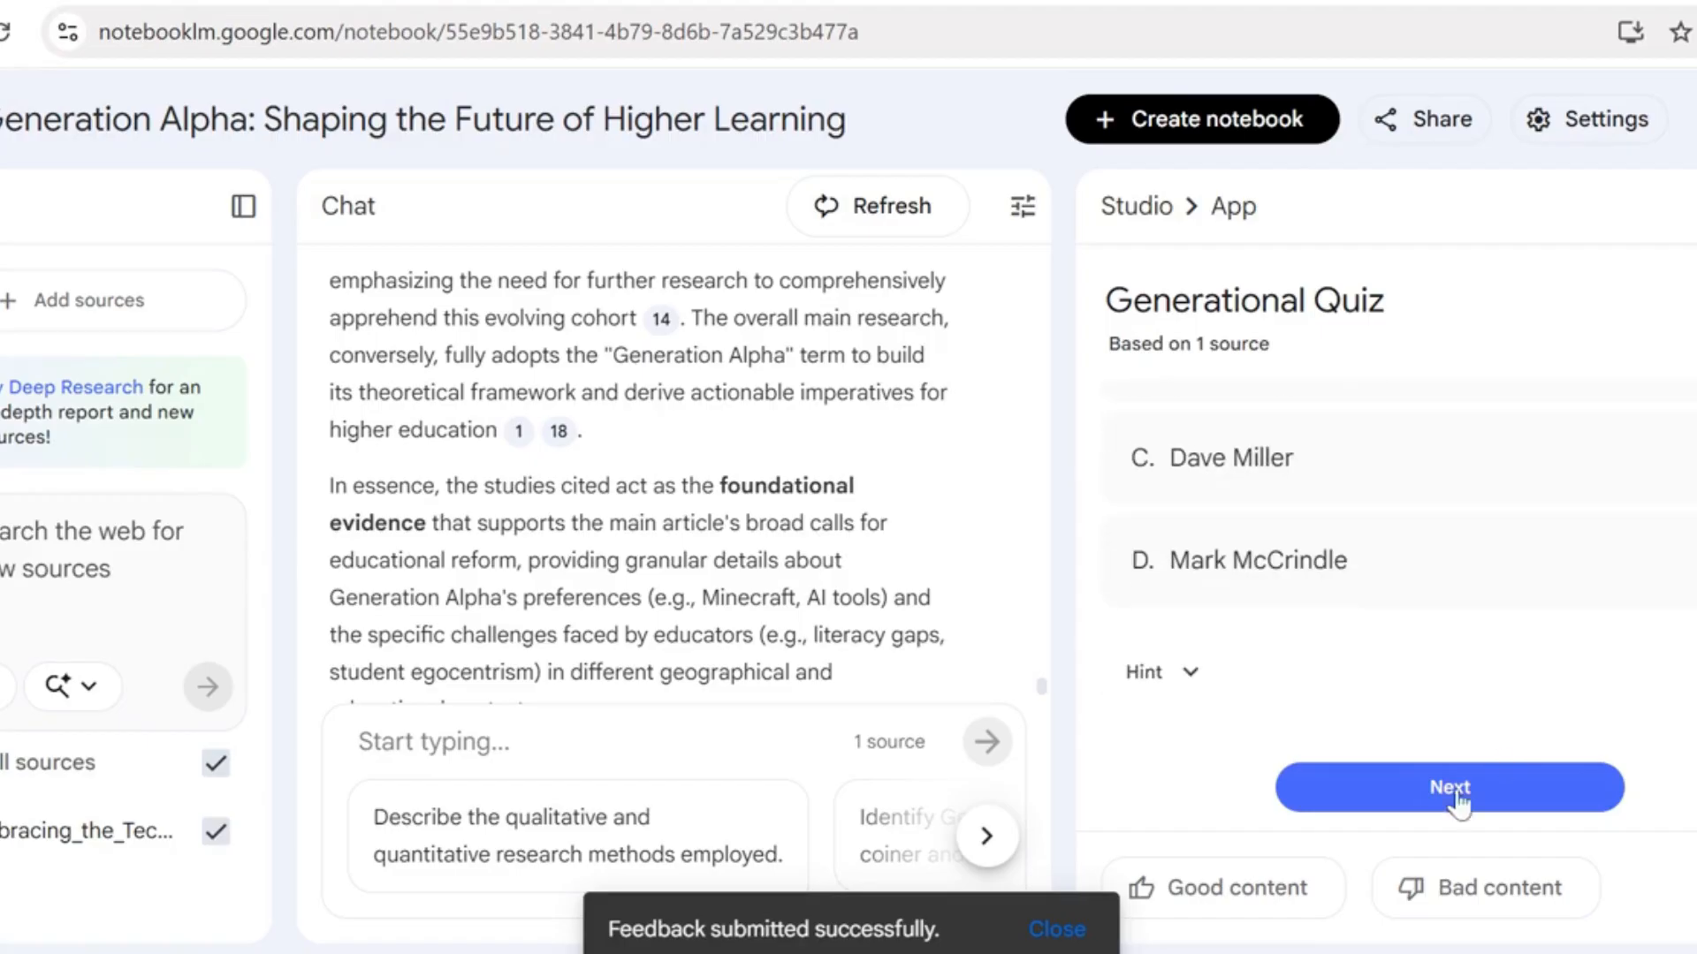
# Skip ahead to the quiz's fourth question without answering and view its answer options
pyautogui.click(1420, 792)
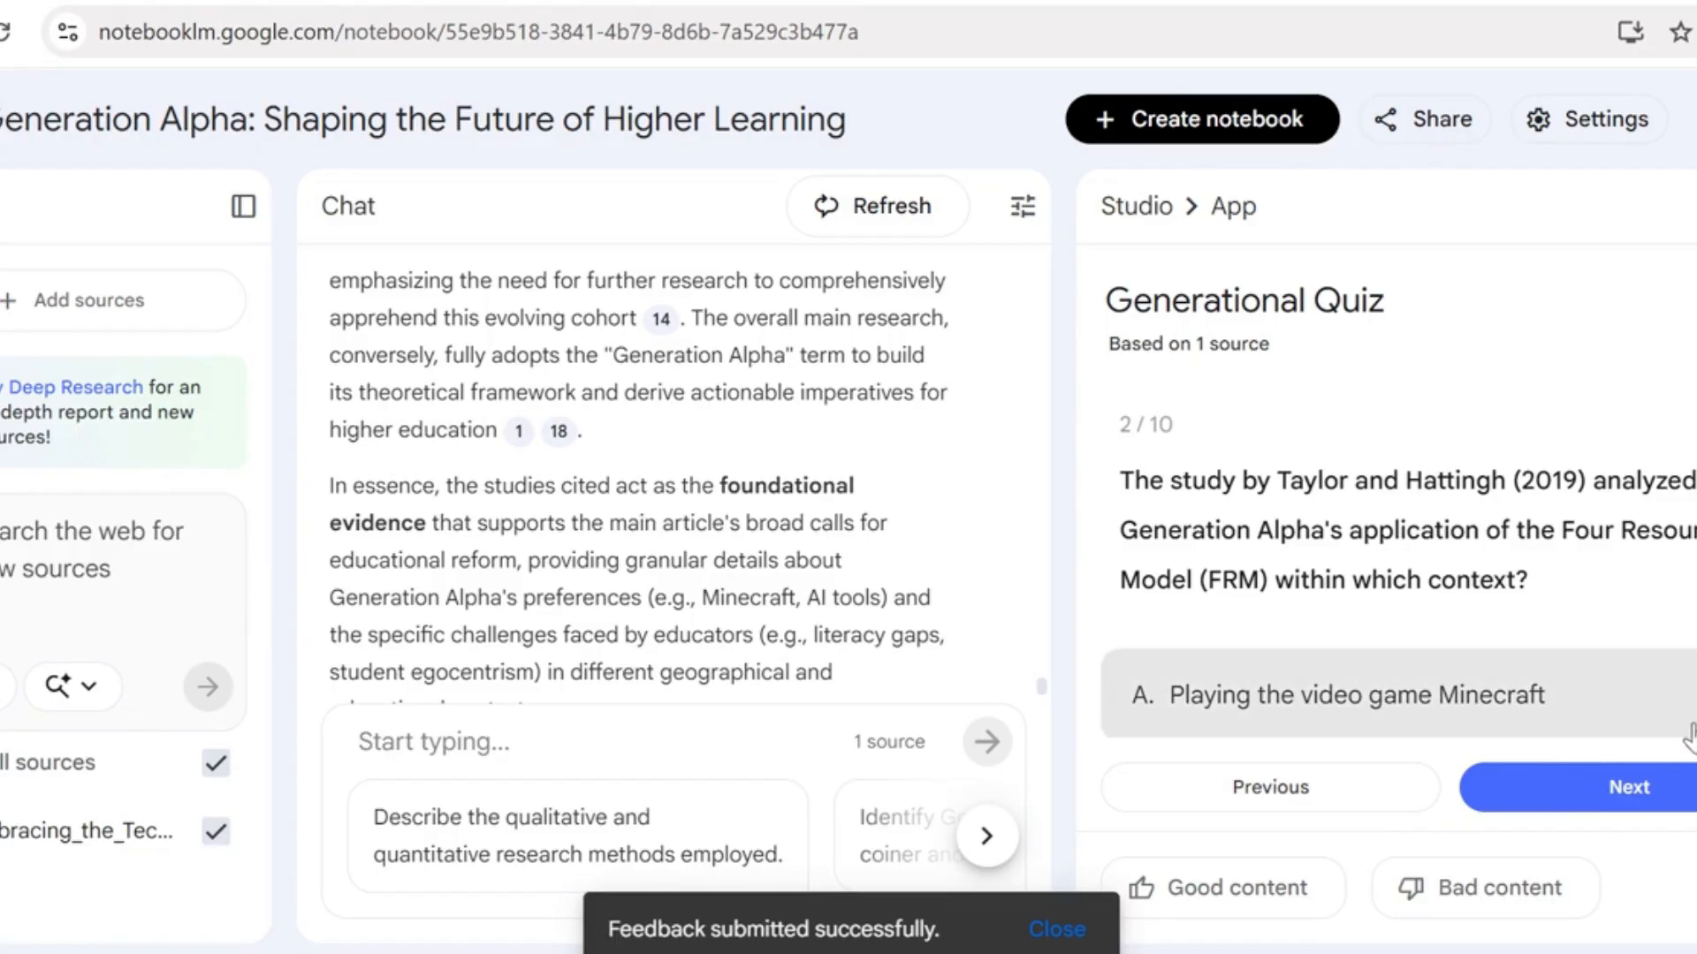
pyautogui.click(1601, 793)
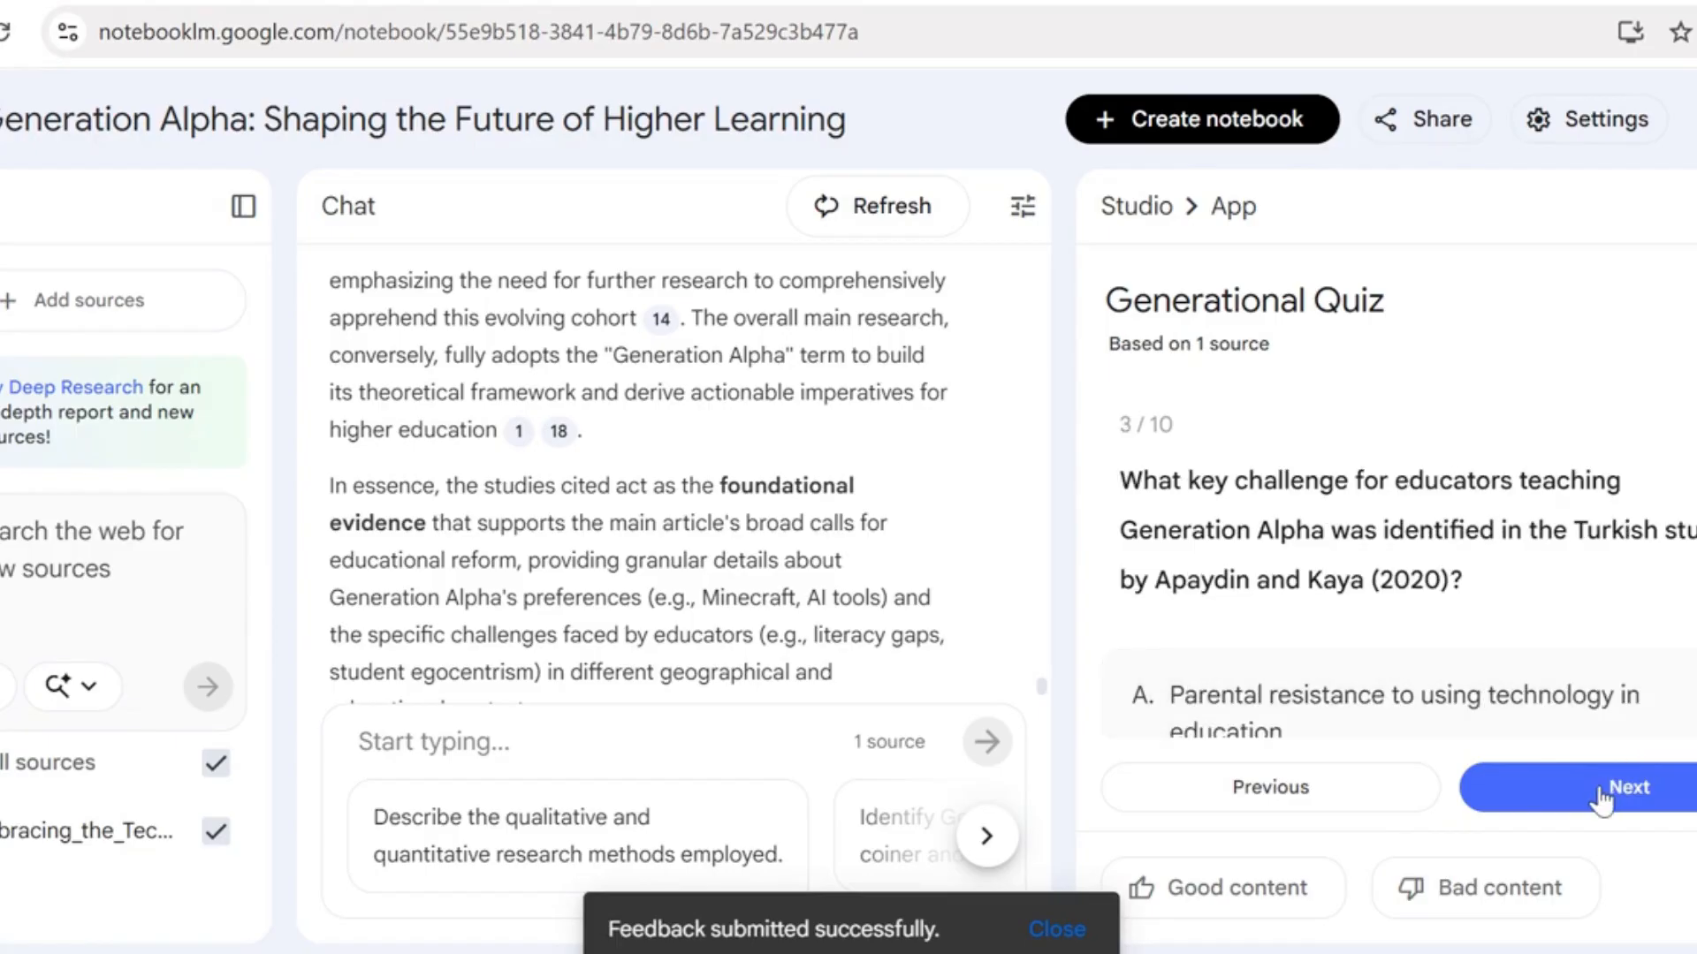
pyautogui.click(1601, 794)
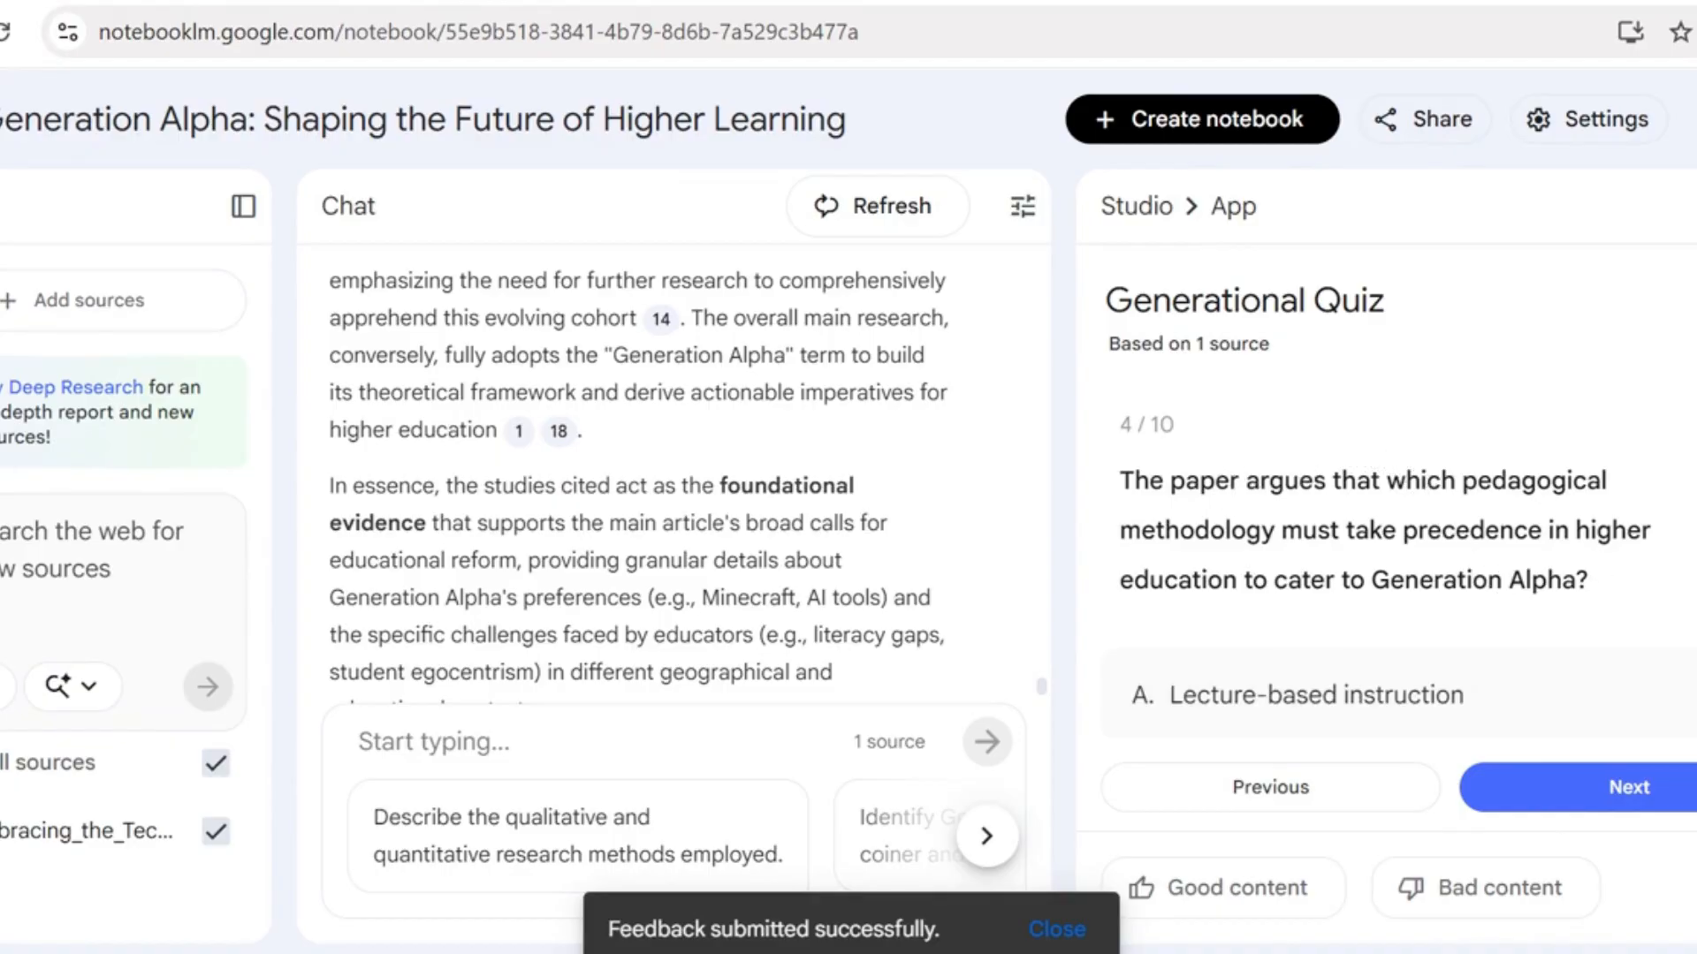
pyautogui.scroll(-5, 1397, 531)
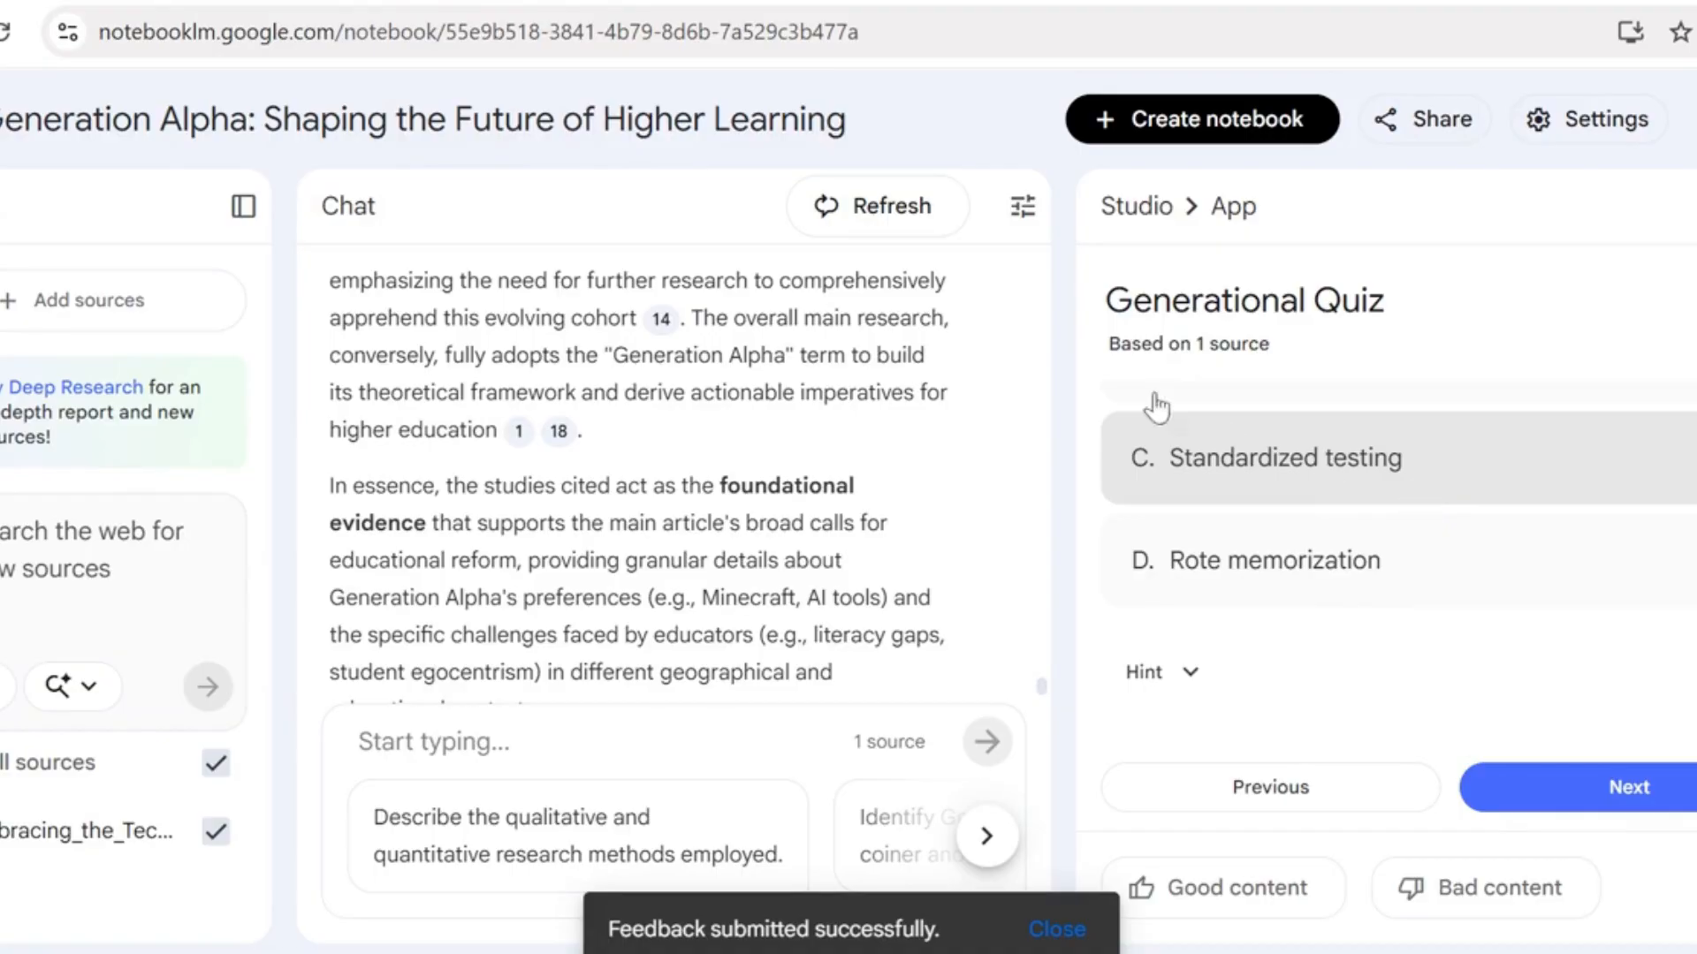
# Upload the article files 2202.01422v1, 126009713 and IJRPR32225 as additional notebook sources and check them in the source list
pyautogui.click(116, 308)
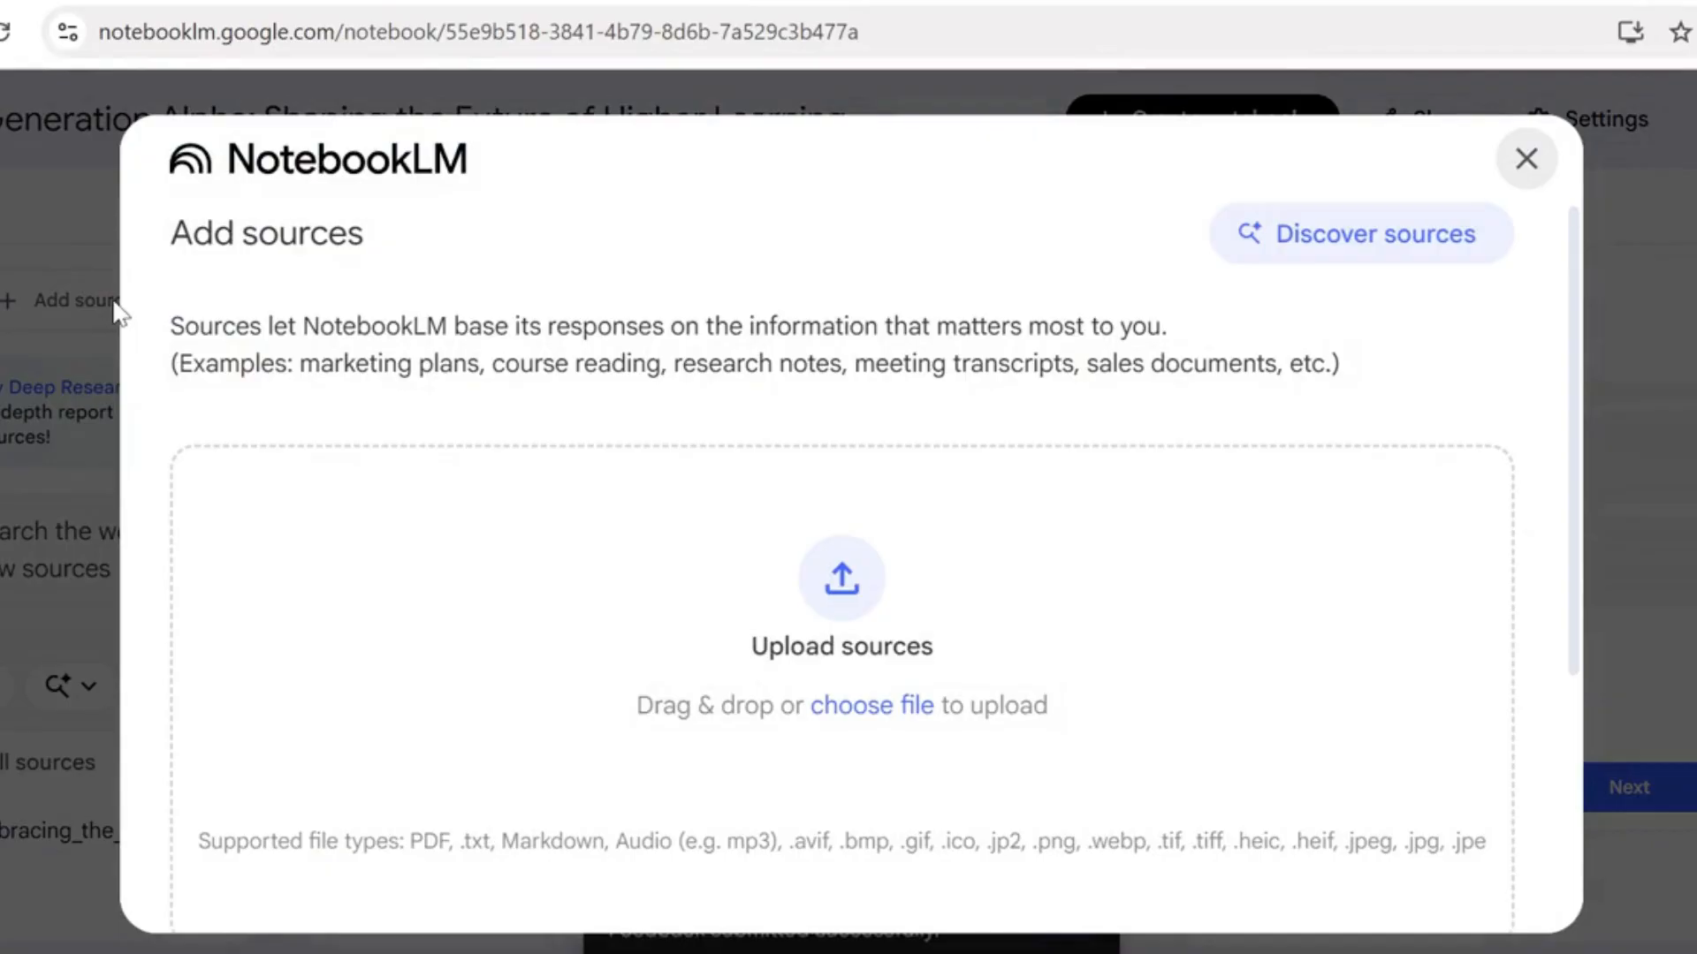
pyautogui.click(842, 579)
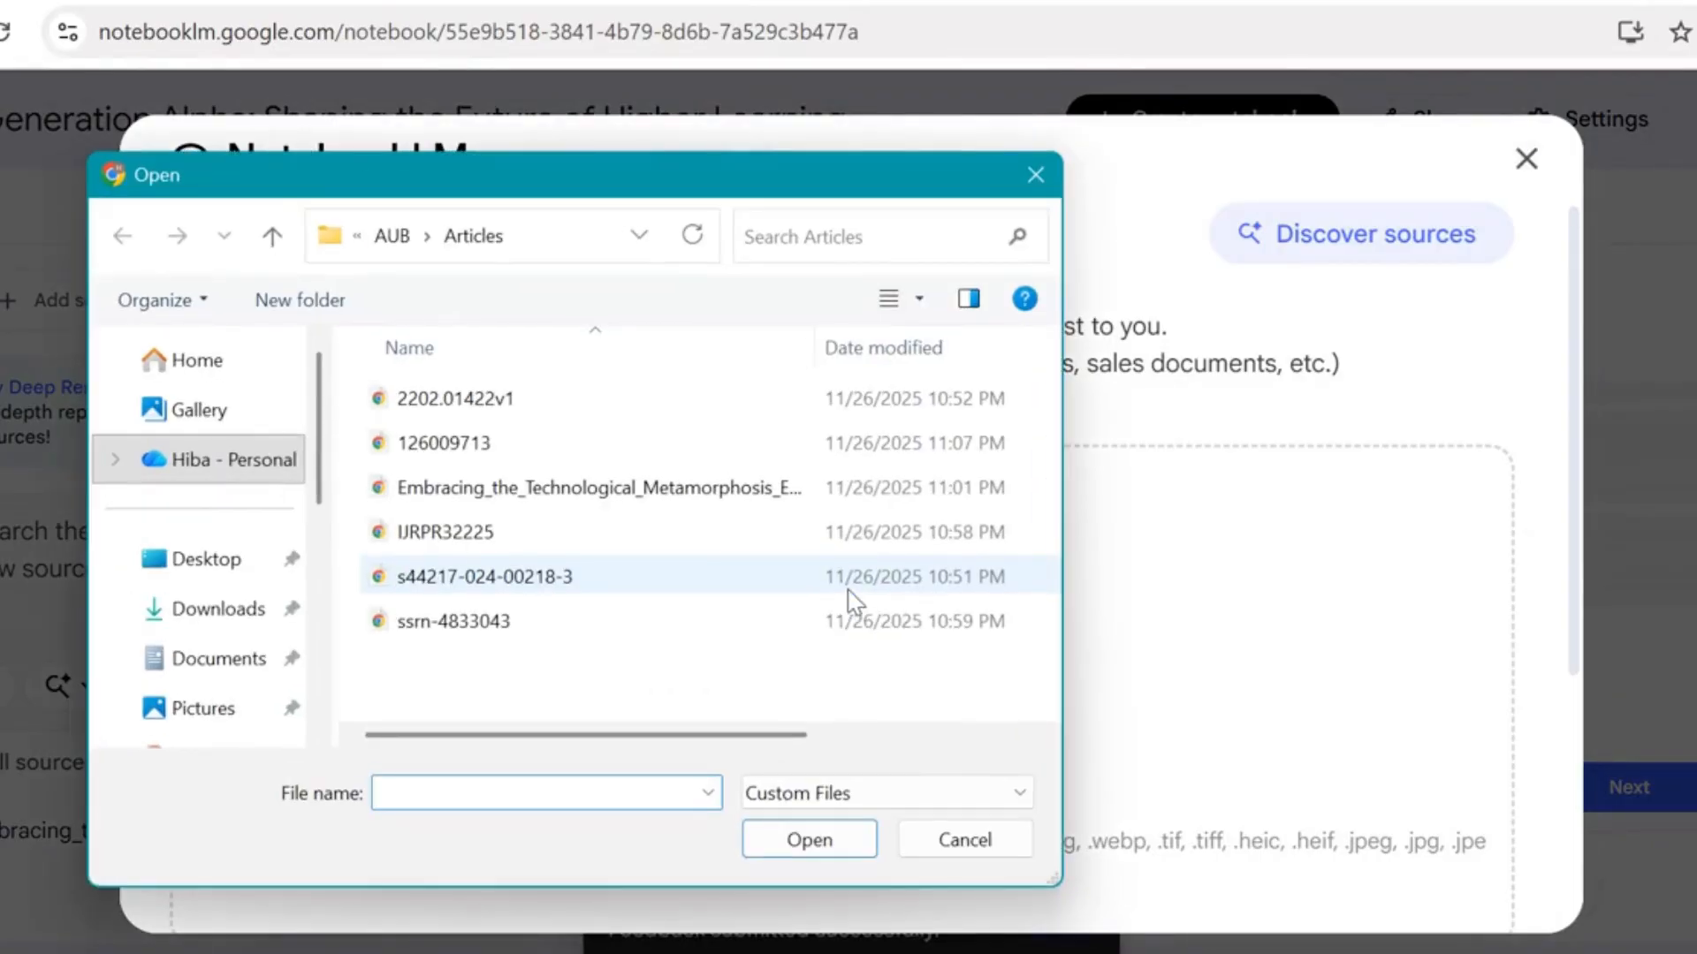
pyautogui.click(449, 403)
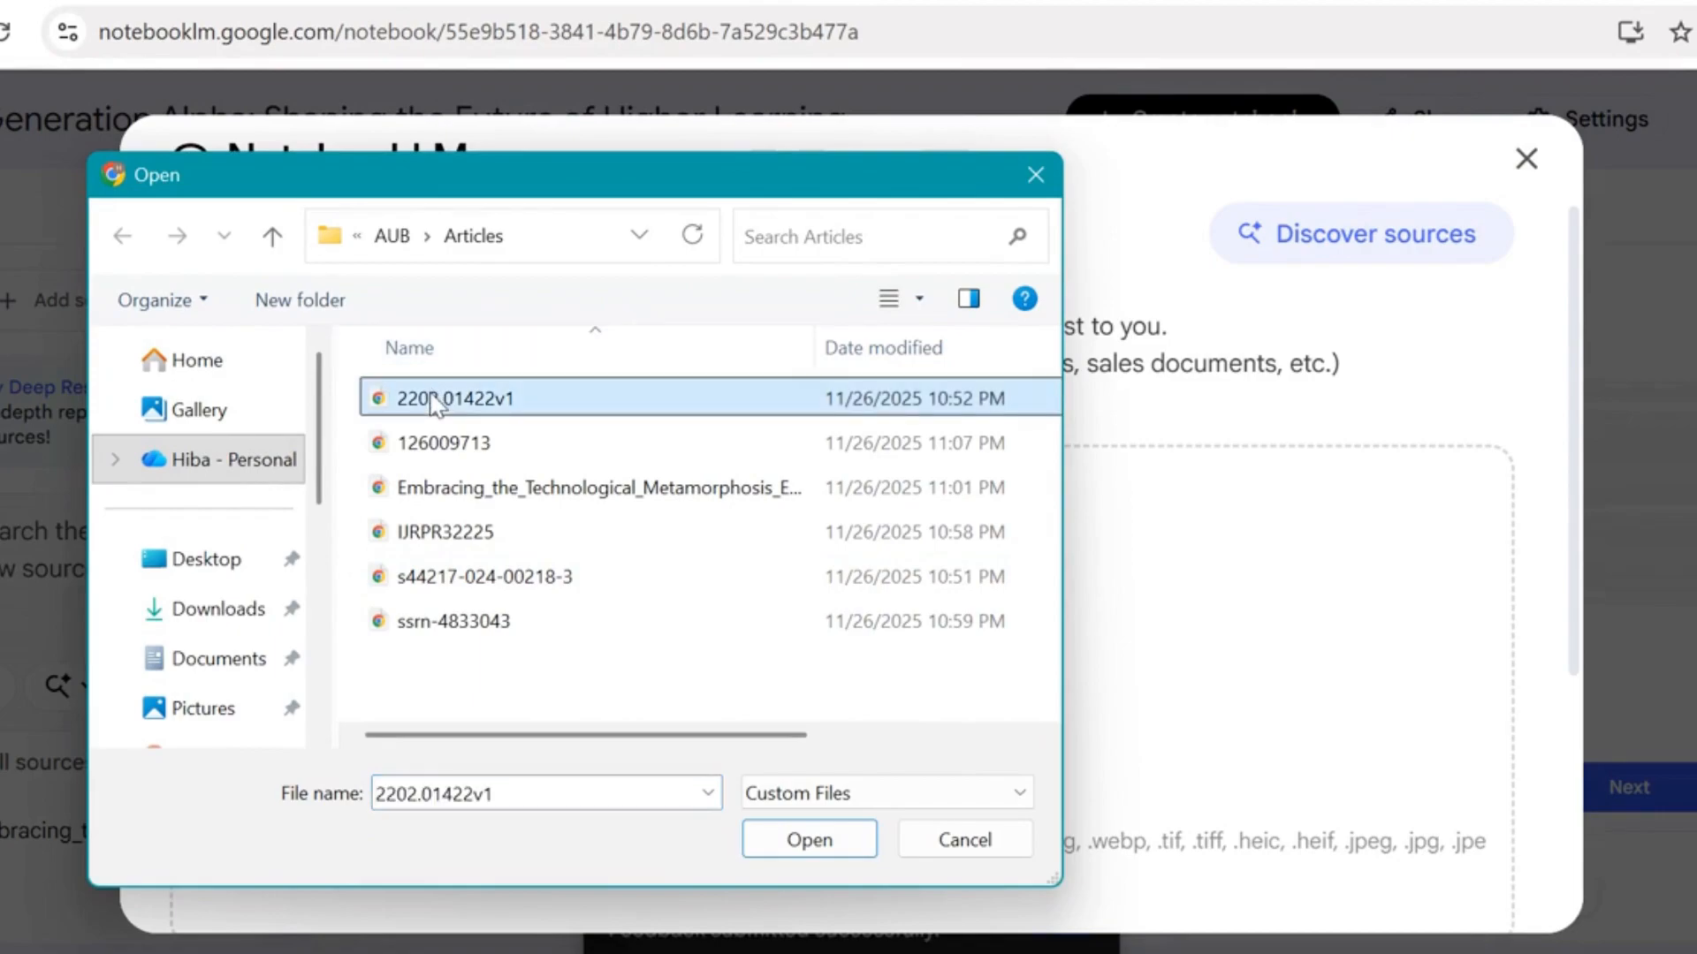
pyautogui.keyDown('ctrl'); pyautogui.click(470, 453); pyautogui.keyUp('ctrl')
pyautogui.keyDown('ctrl'); pyautogui.click(464, 533); pyautogui.keyUp('ctrl')
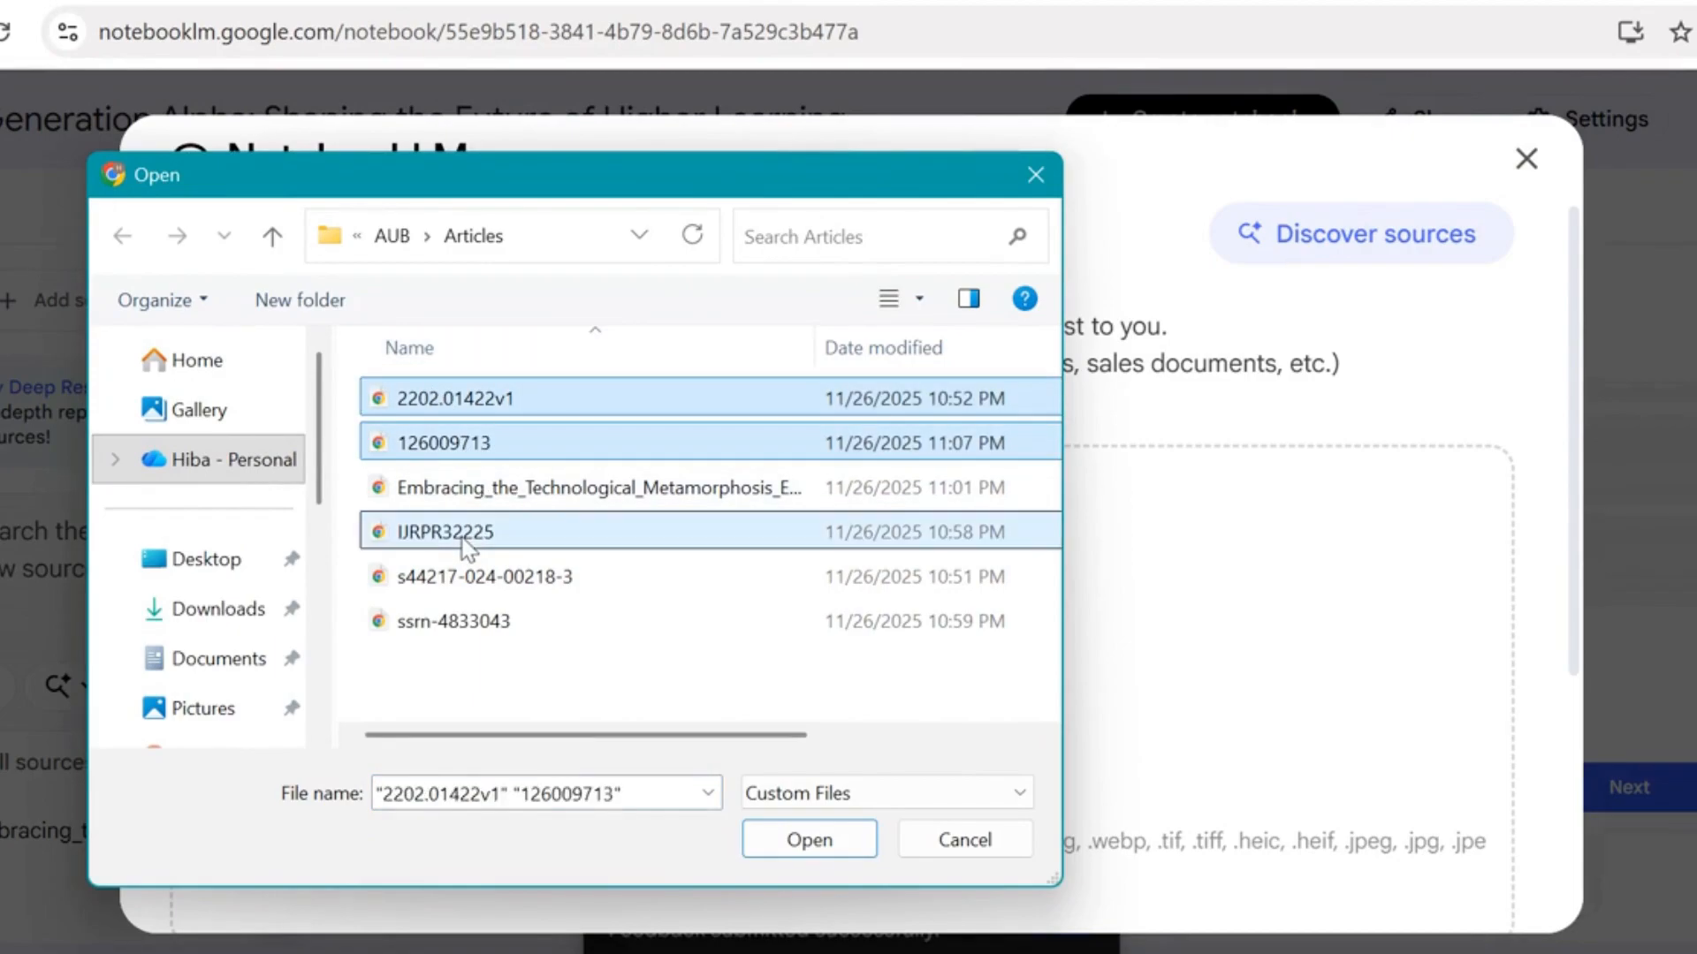
pyautogui.click(847, 840)
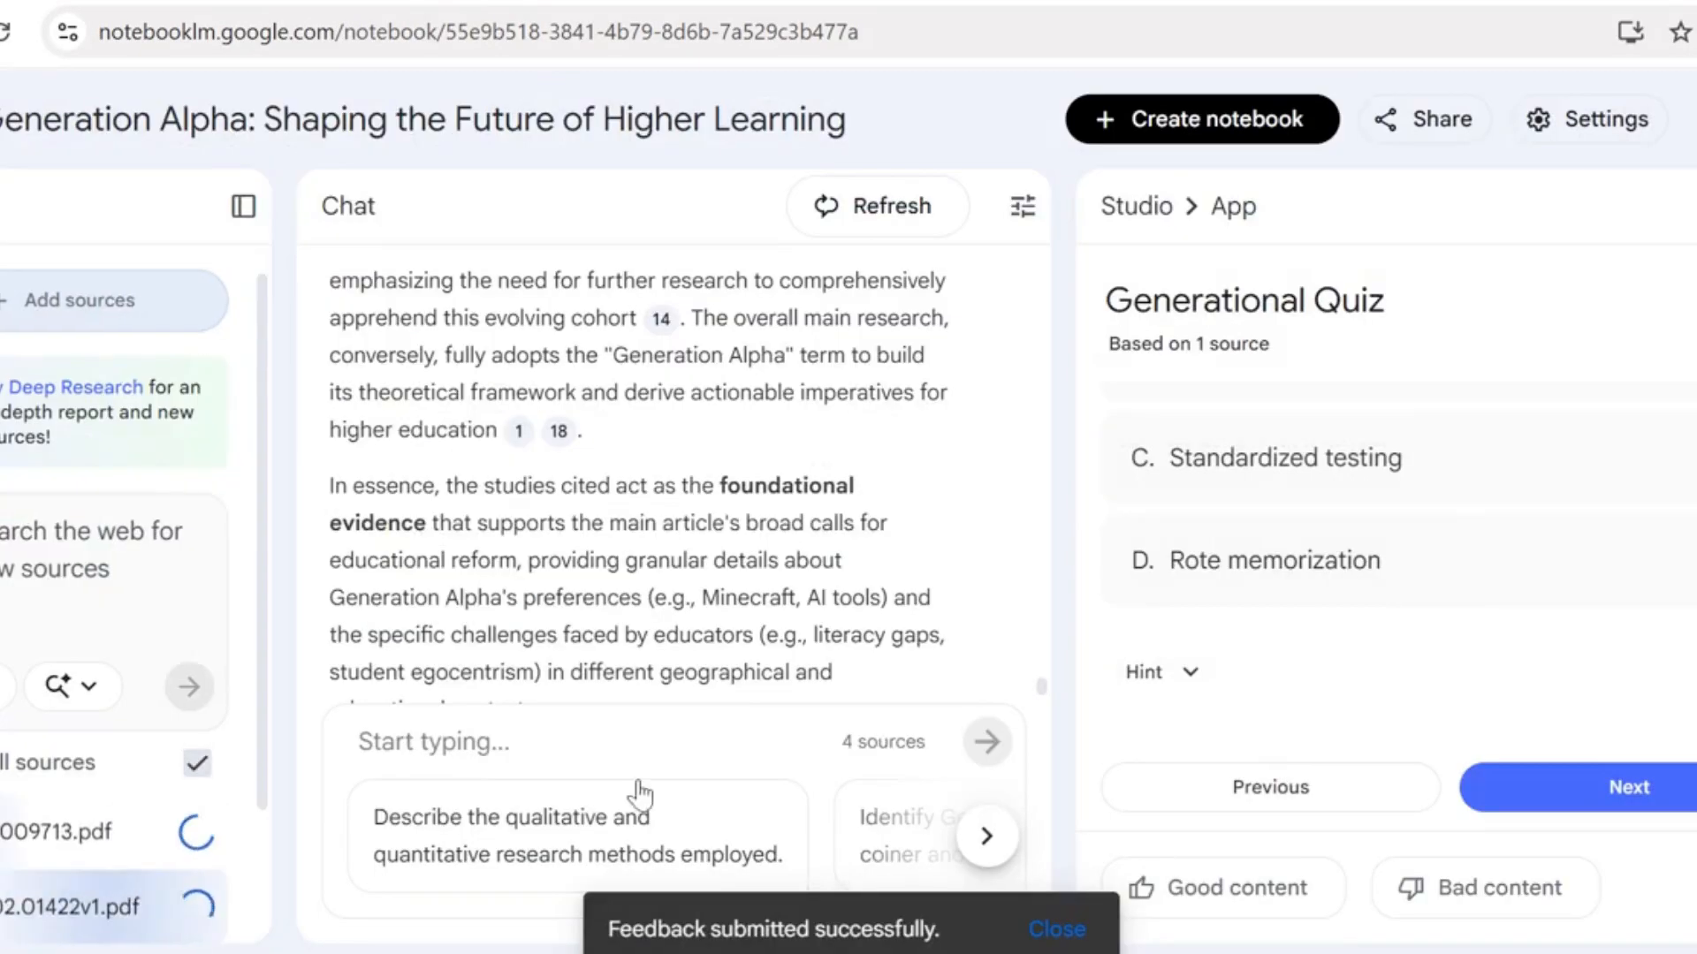
pyautogui.scroll(-2, 257, 618)
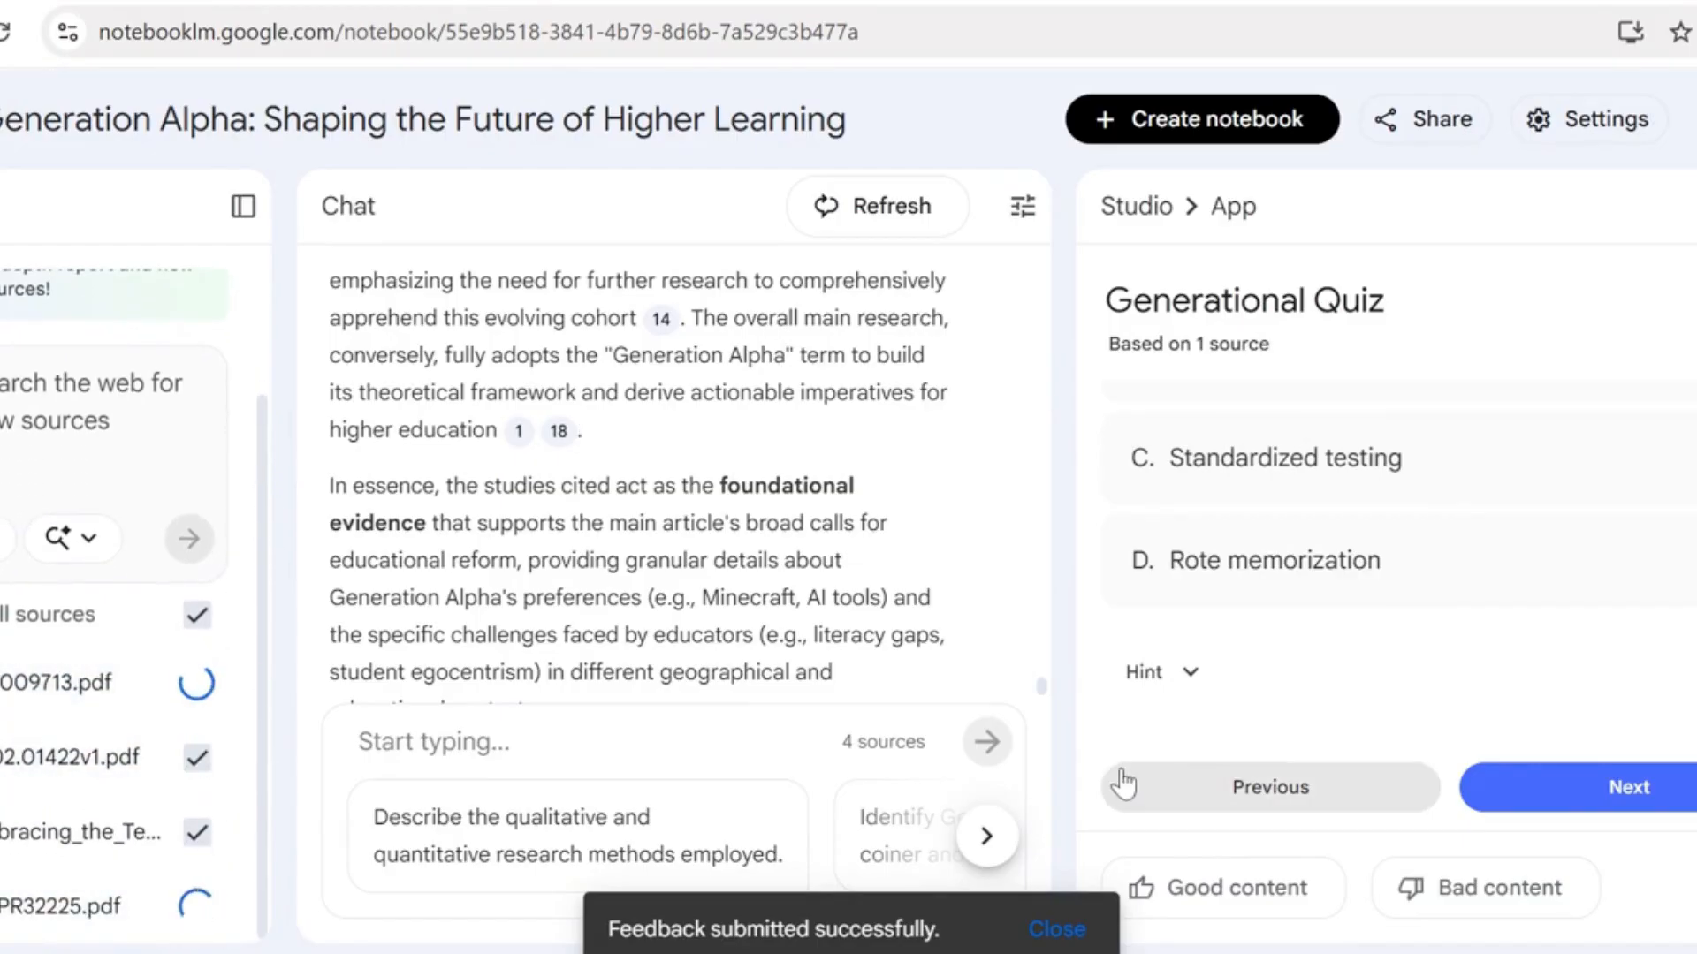
# Ask the notebook chat to "summarize the content of these four articles", using all four sources
pyautogui.scroll(-2, 1047, 689)
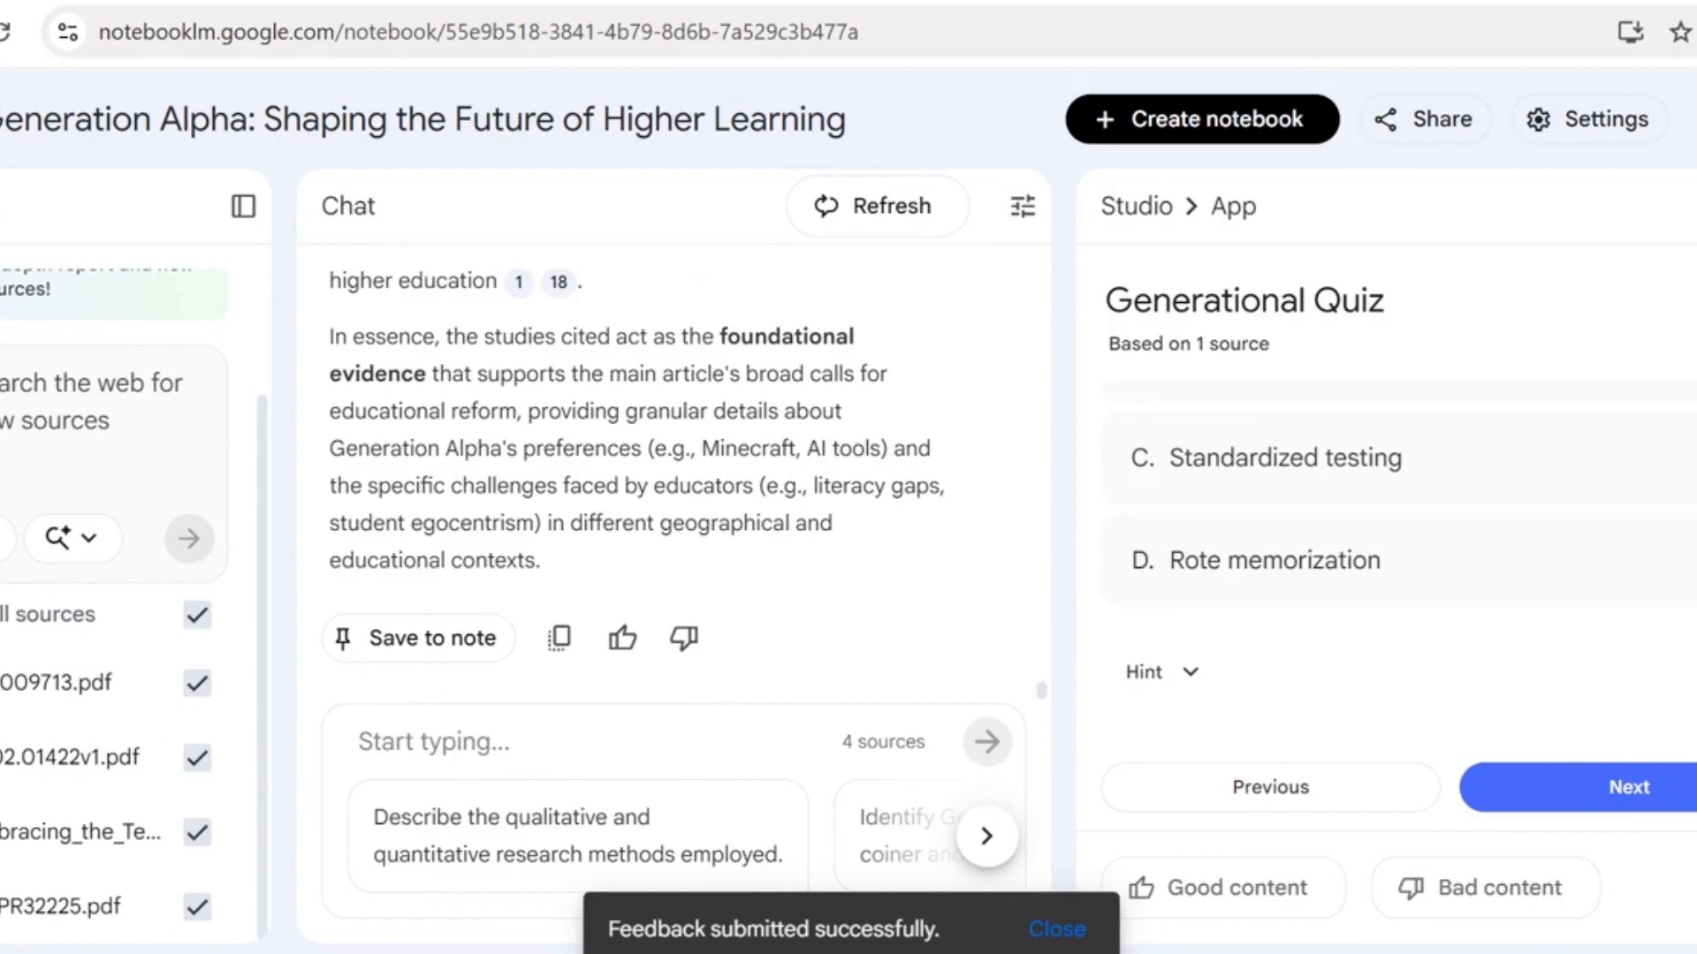
pyautogui.moveTo(1042, 694); pyautogui.dragTo(1090, 806)
pyautogui.click(417, 743)
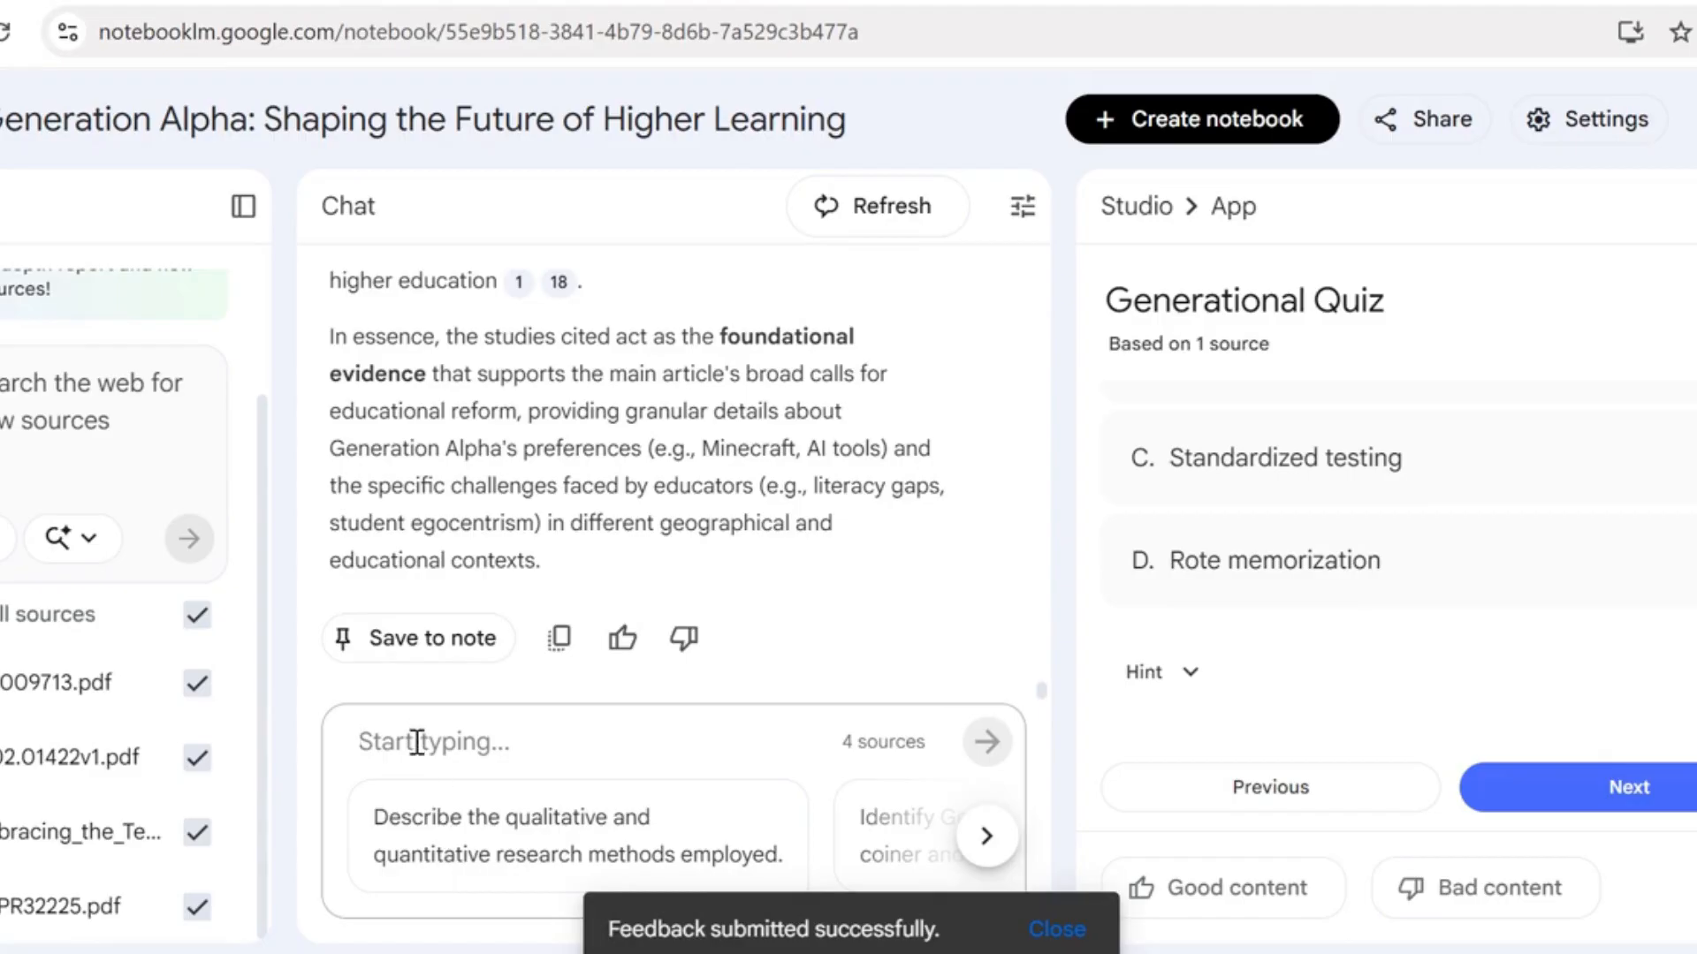
pyautogui.write('summar')
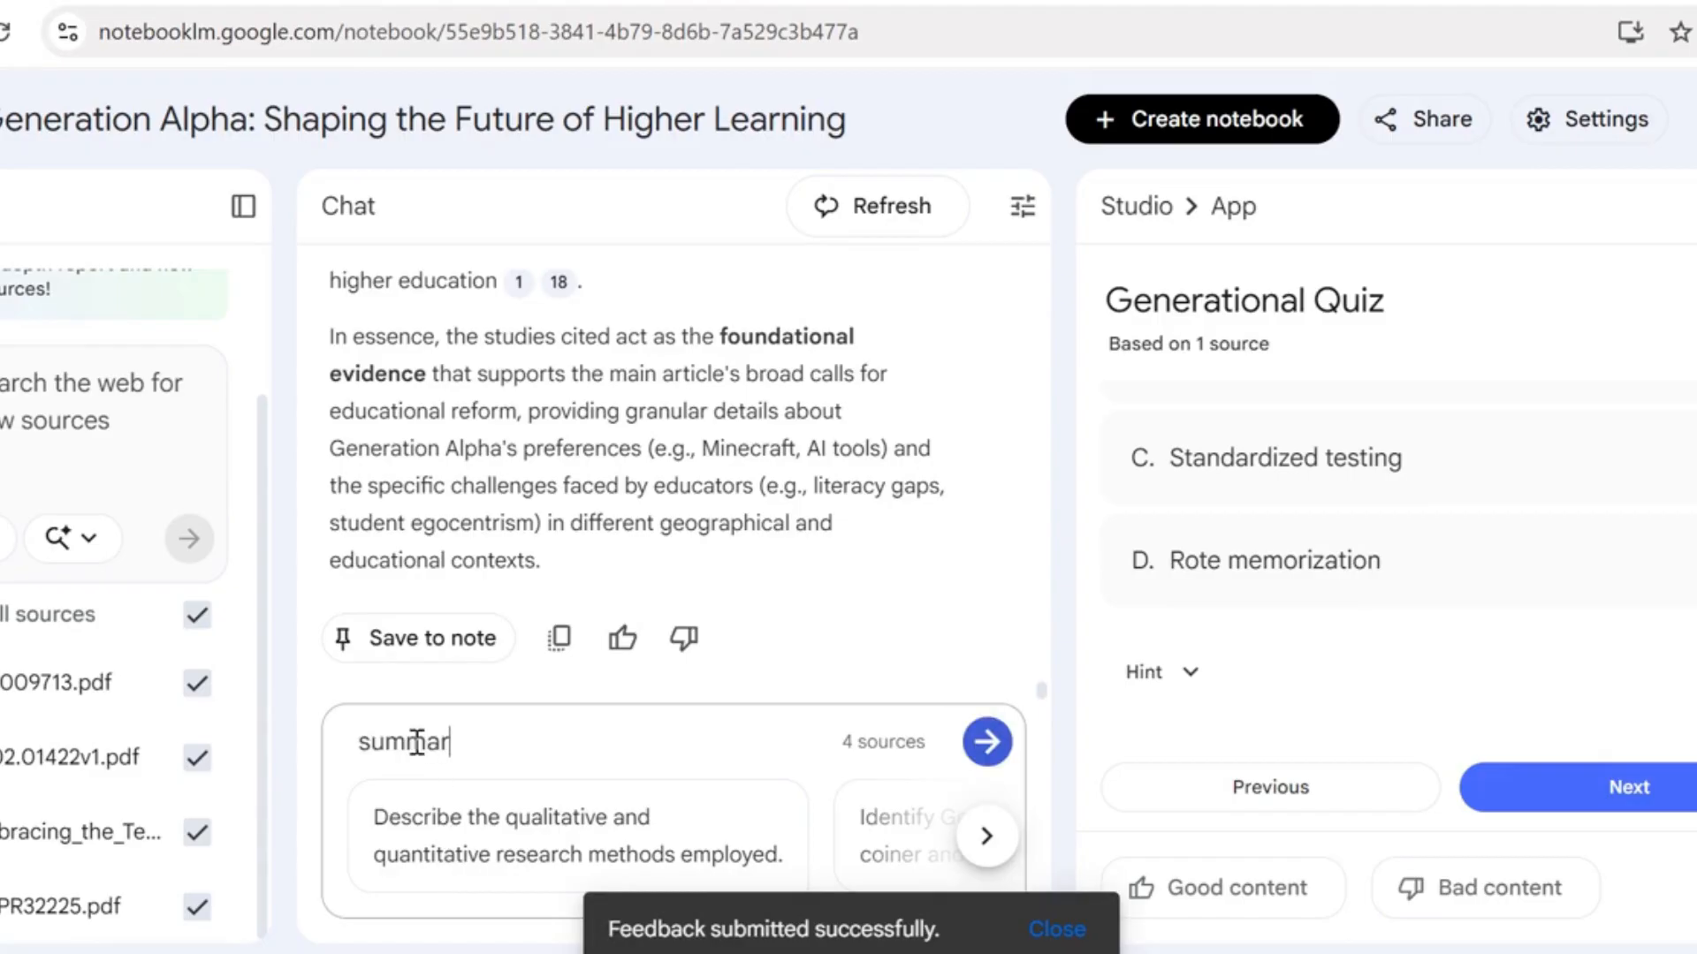
pyautogui.write('ize the co')
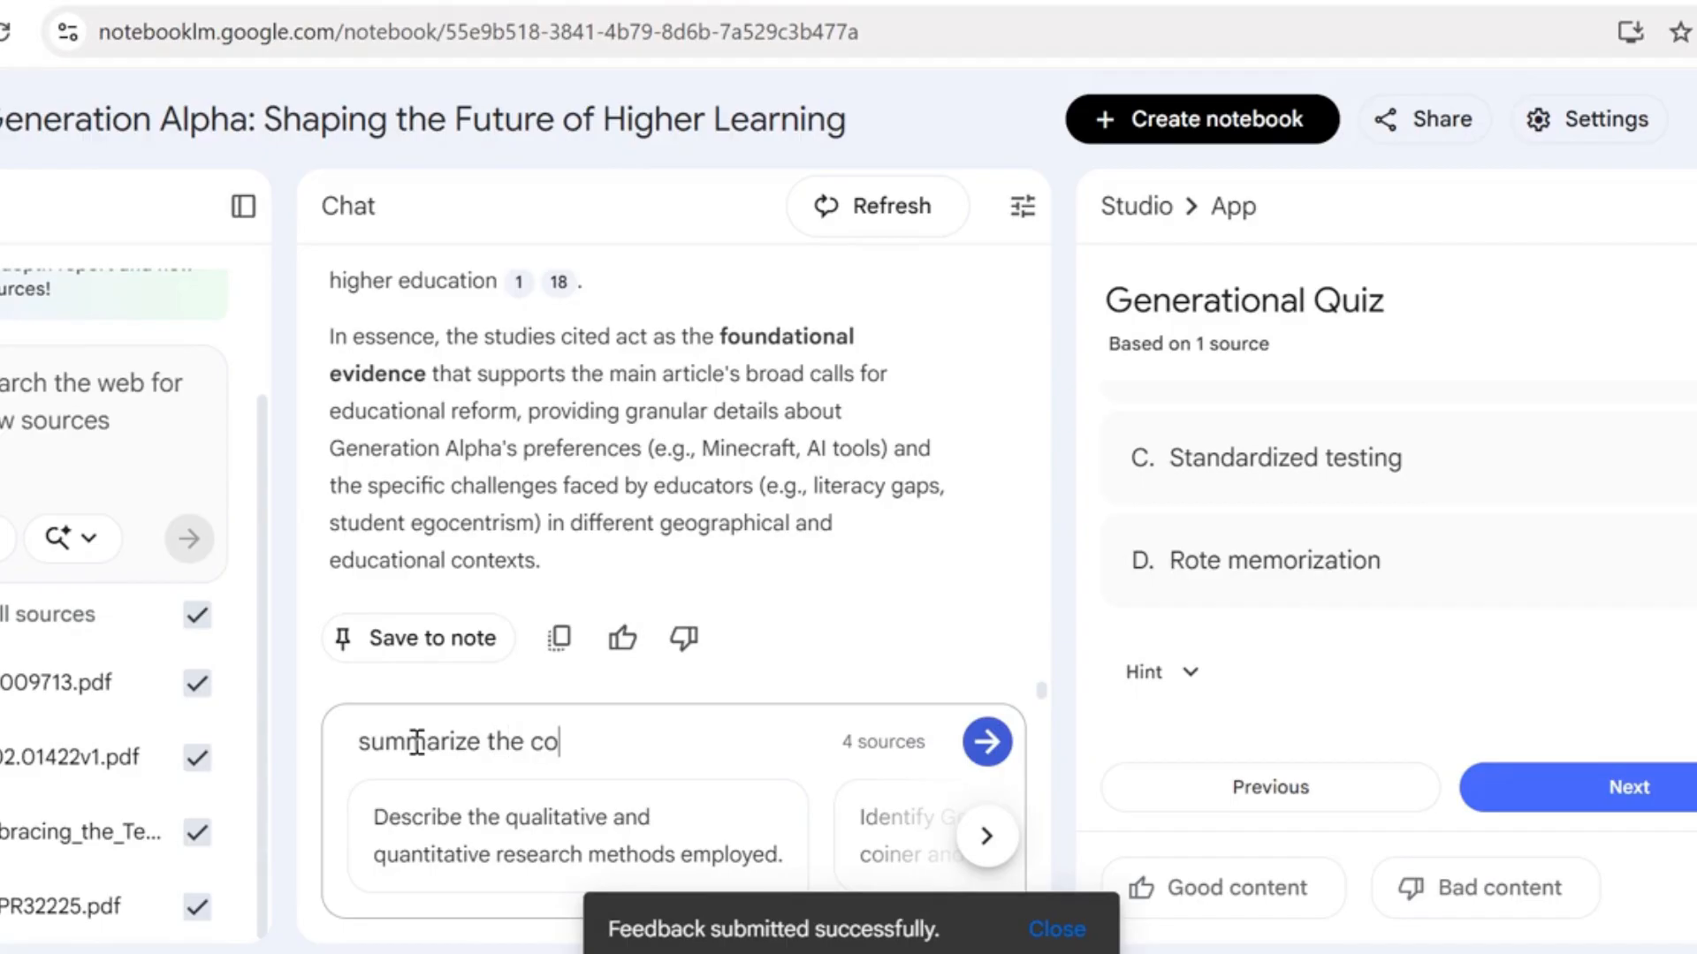
pyautogui.write('ntent of these fo')
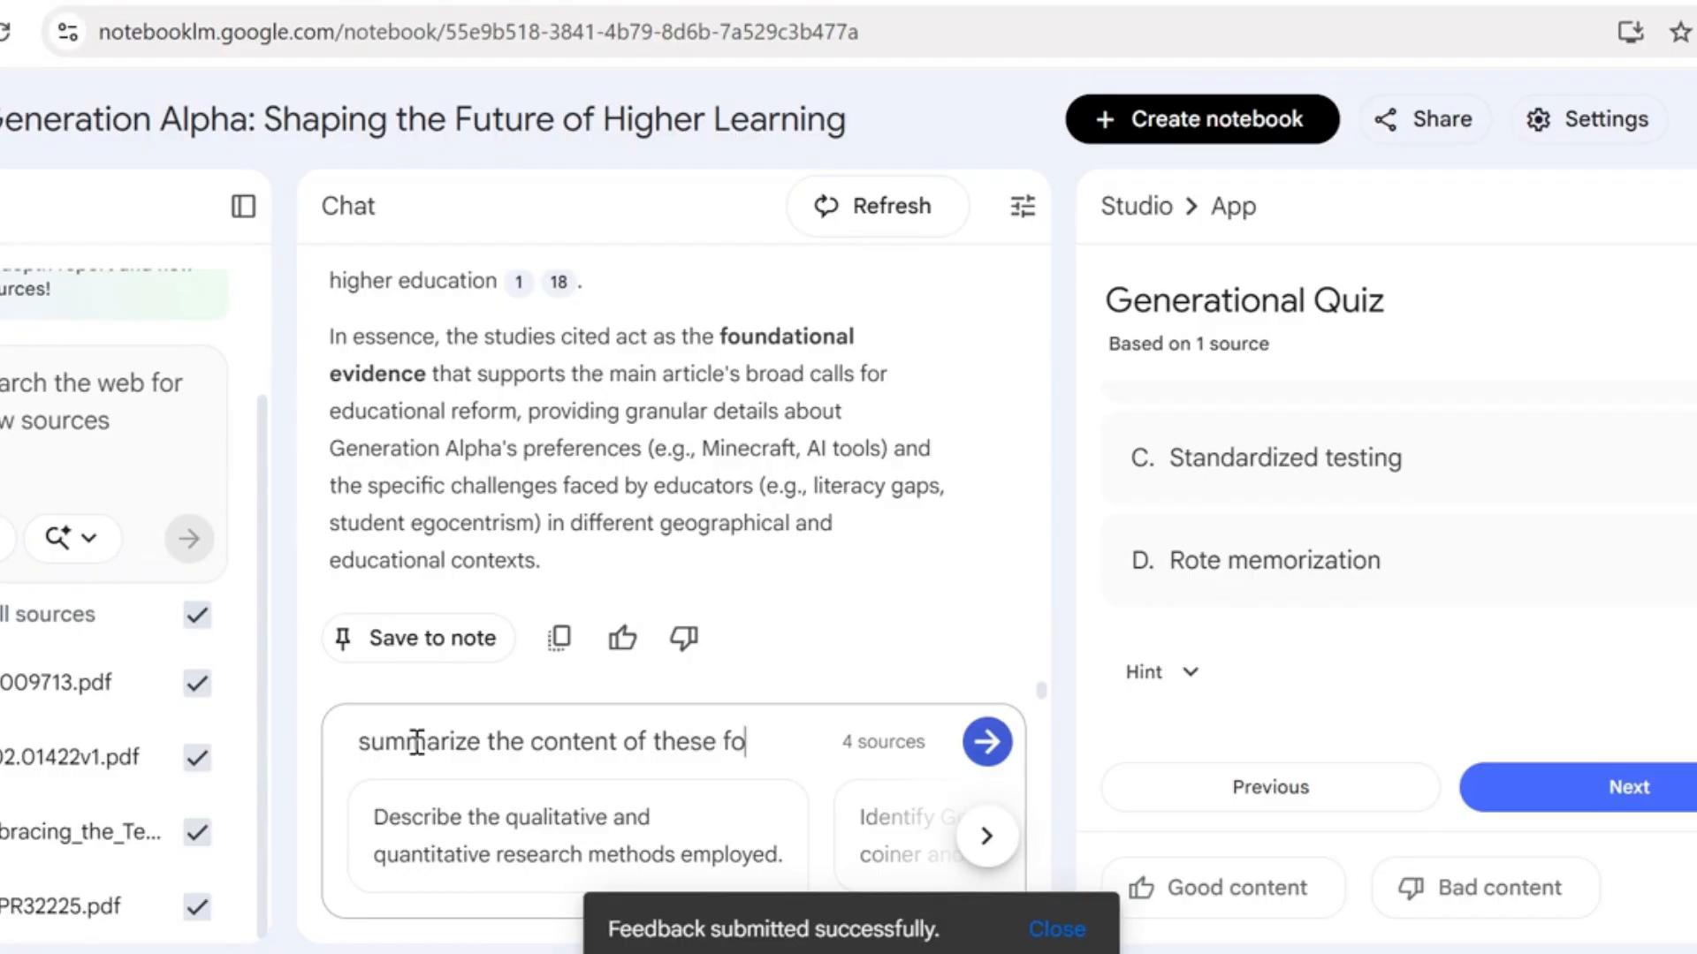
pyautogui.write('ur articles')
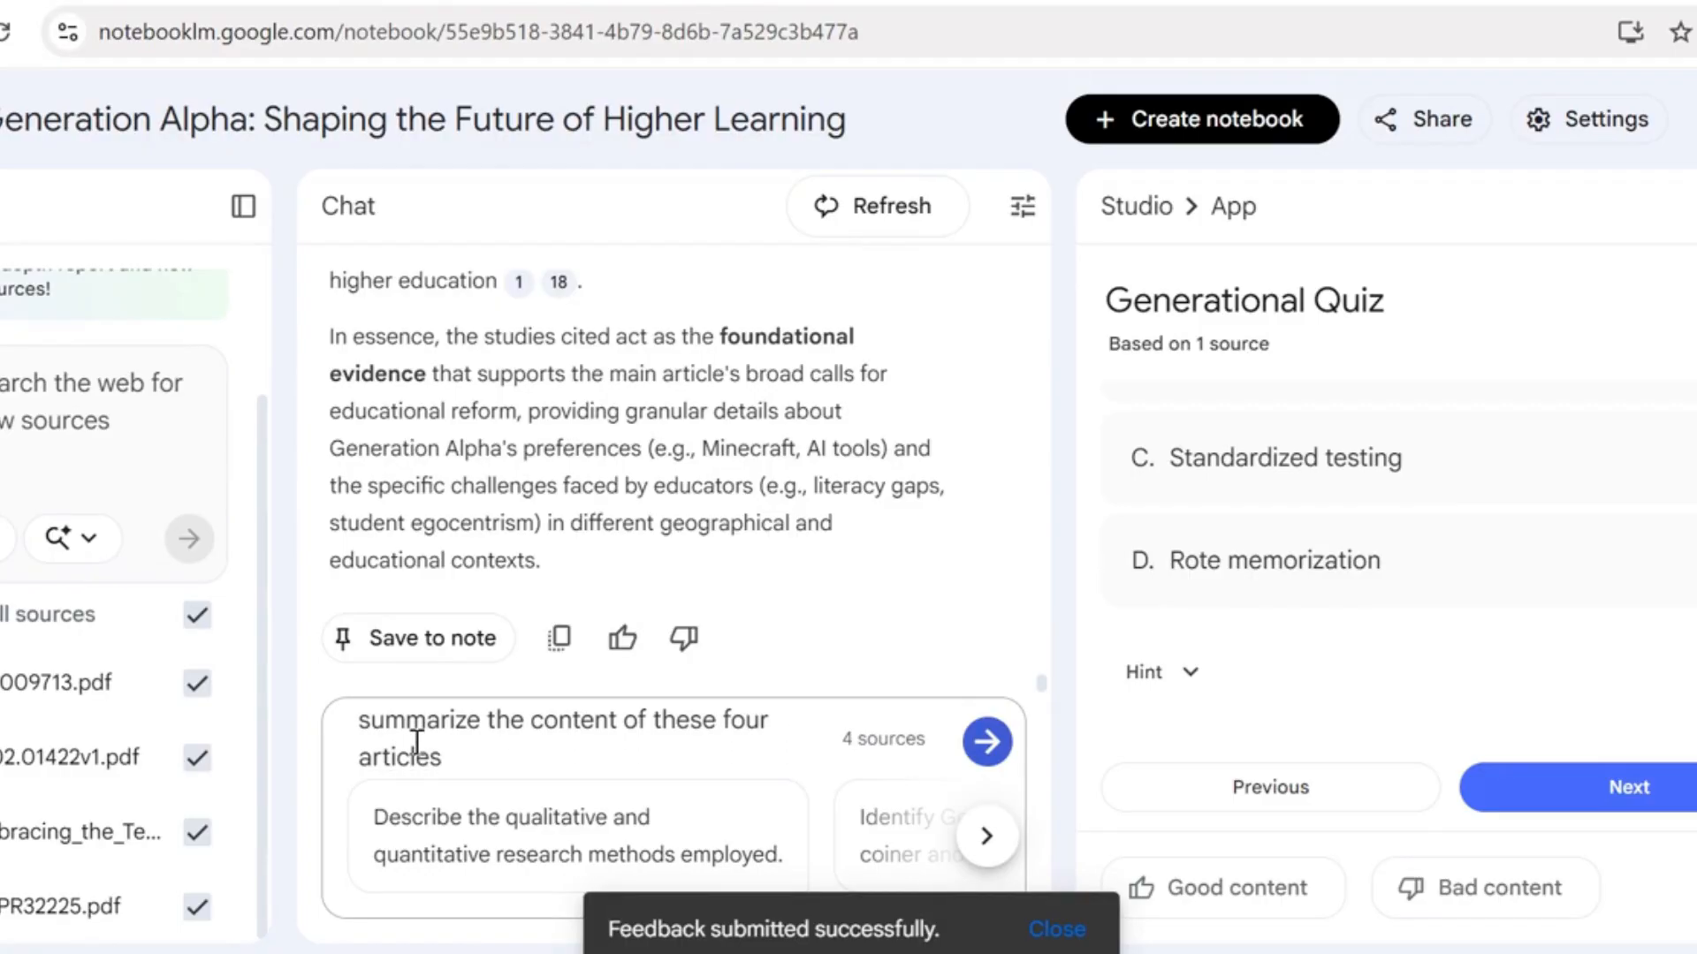
pyautogui.press('Return')
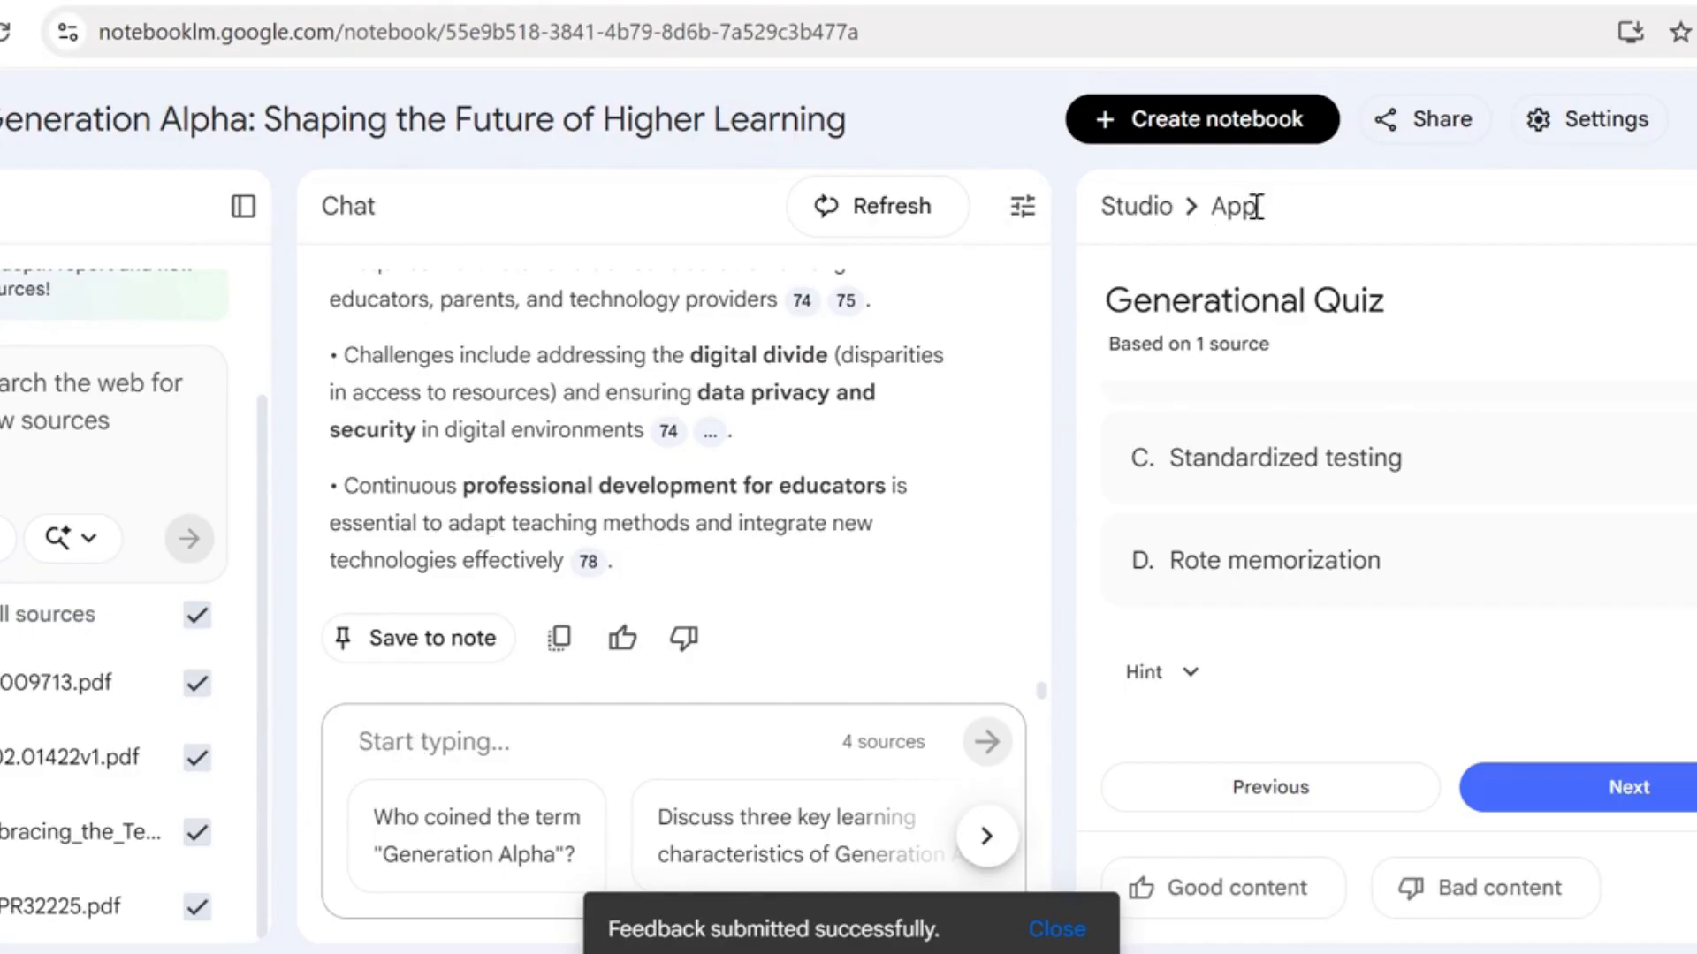
# View the notebook's sharing options for people and link access, and close them without changing anything
pyautogui.click(1433, 124)
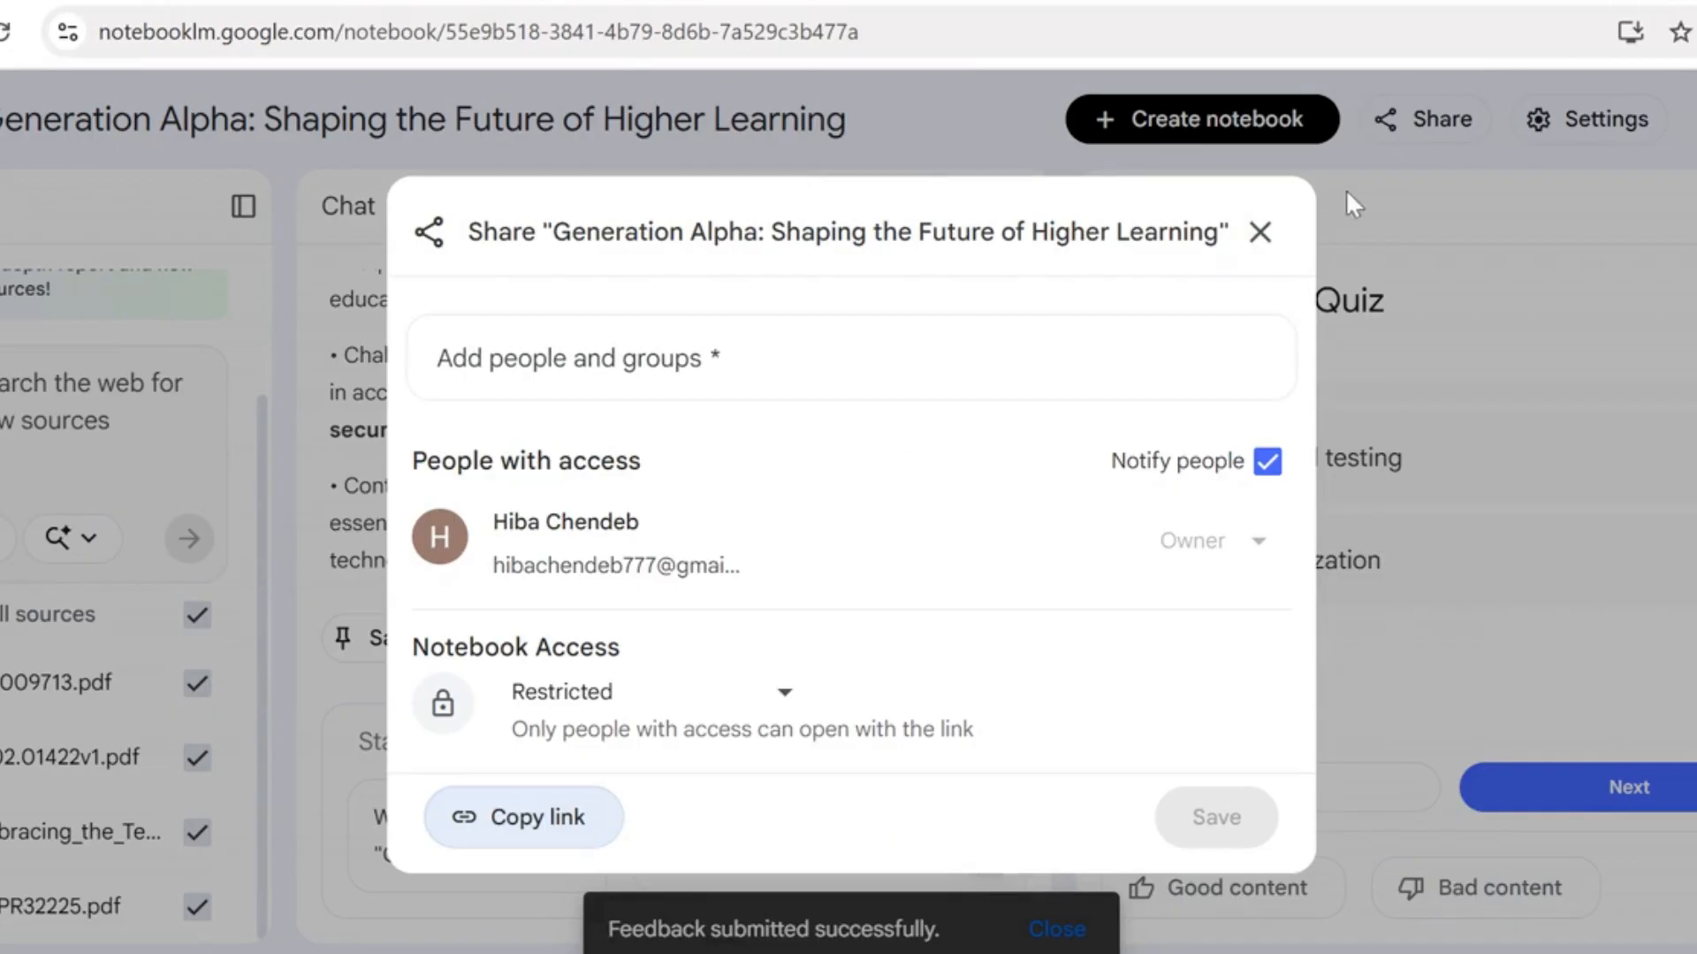
pyautogui.click(1259, 234)
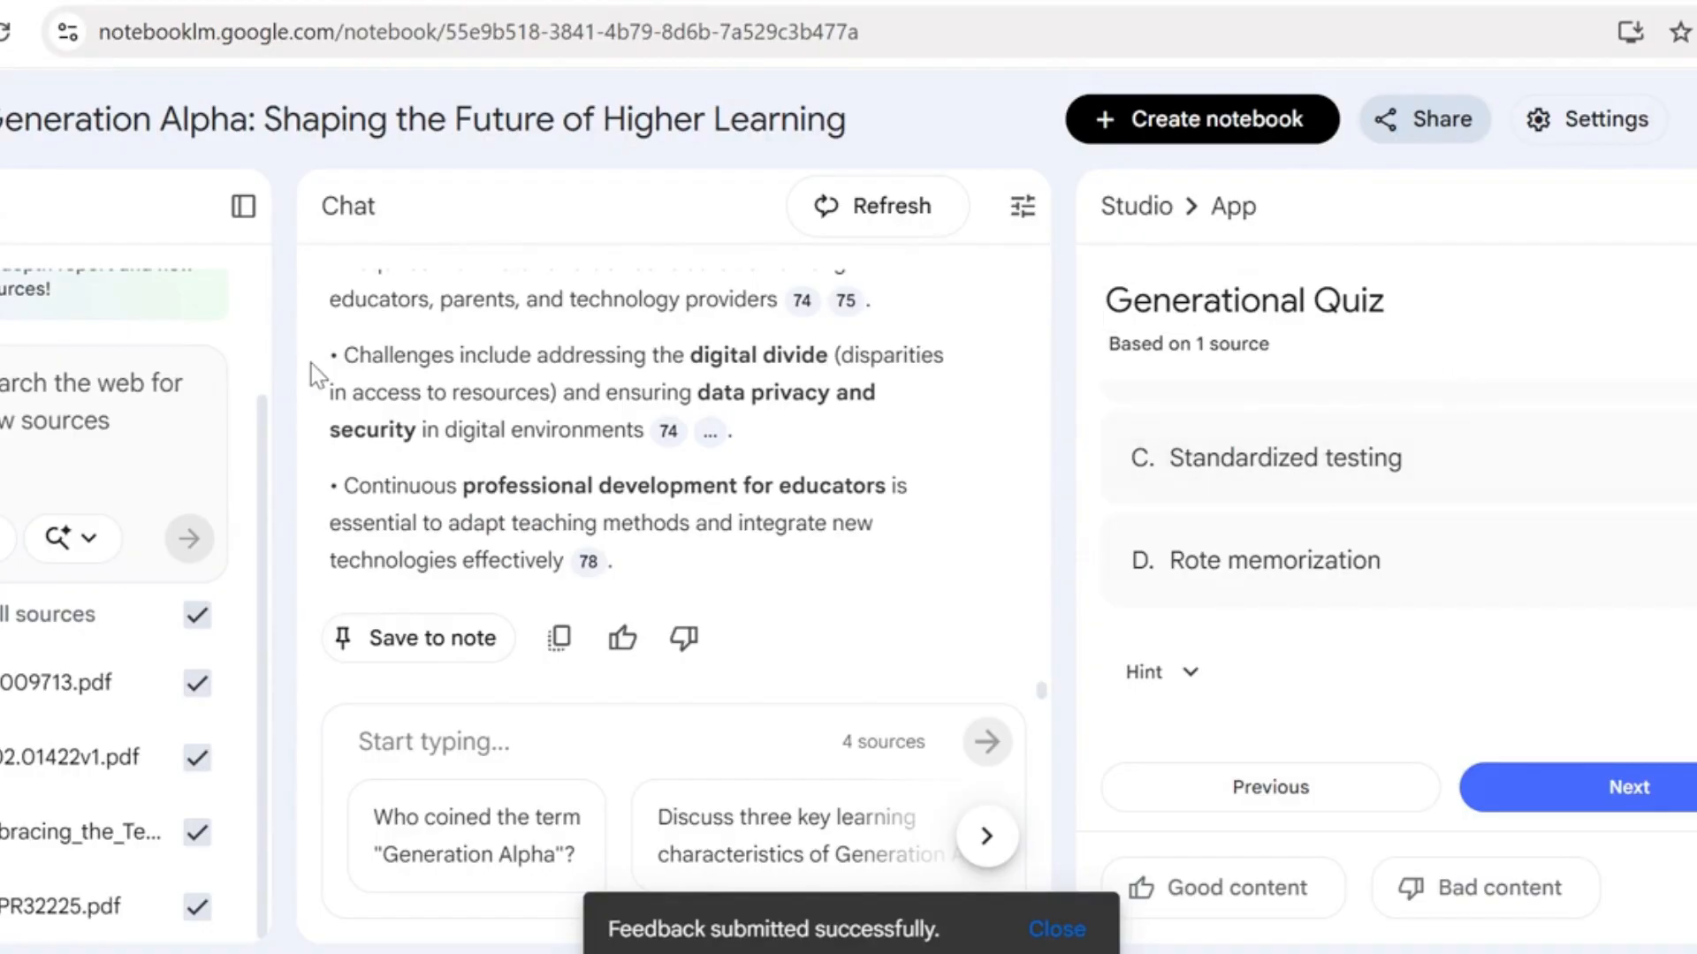
# Return to the notebook list, reopen "Generation Alpha: Shaping the Future of Higher Learning" and generate a mind map from its four sources
pyautogui.hotkey('alt', 'Left')
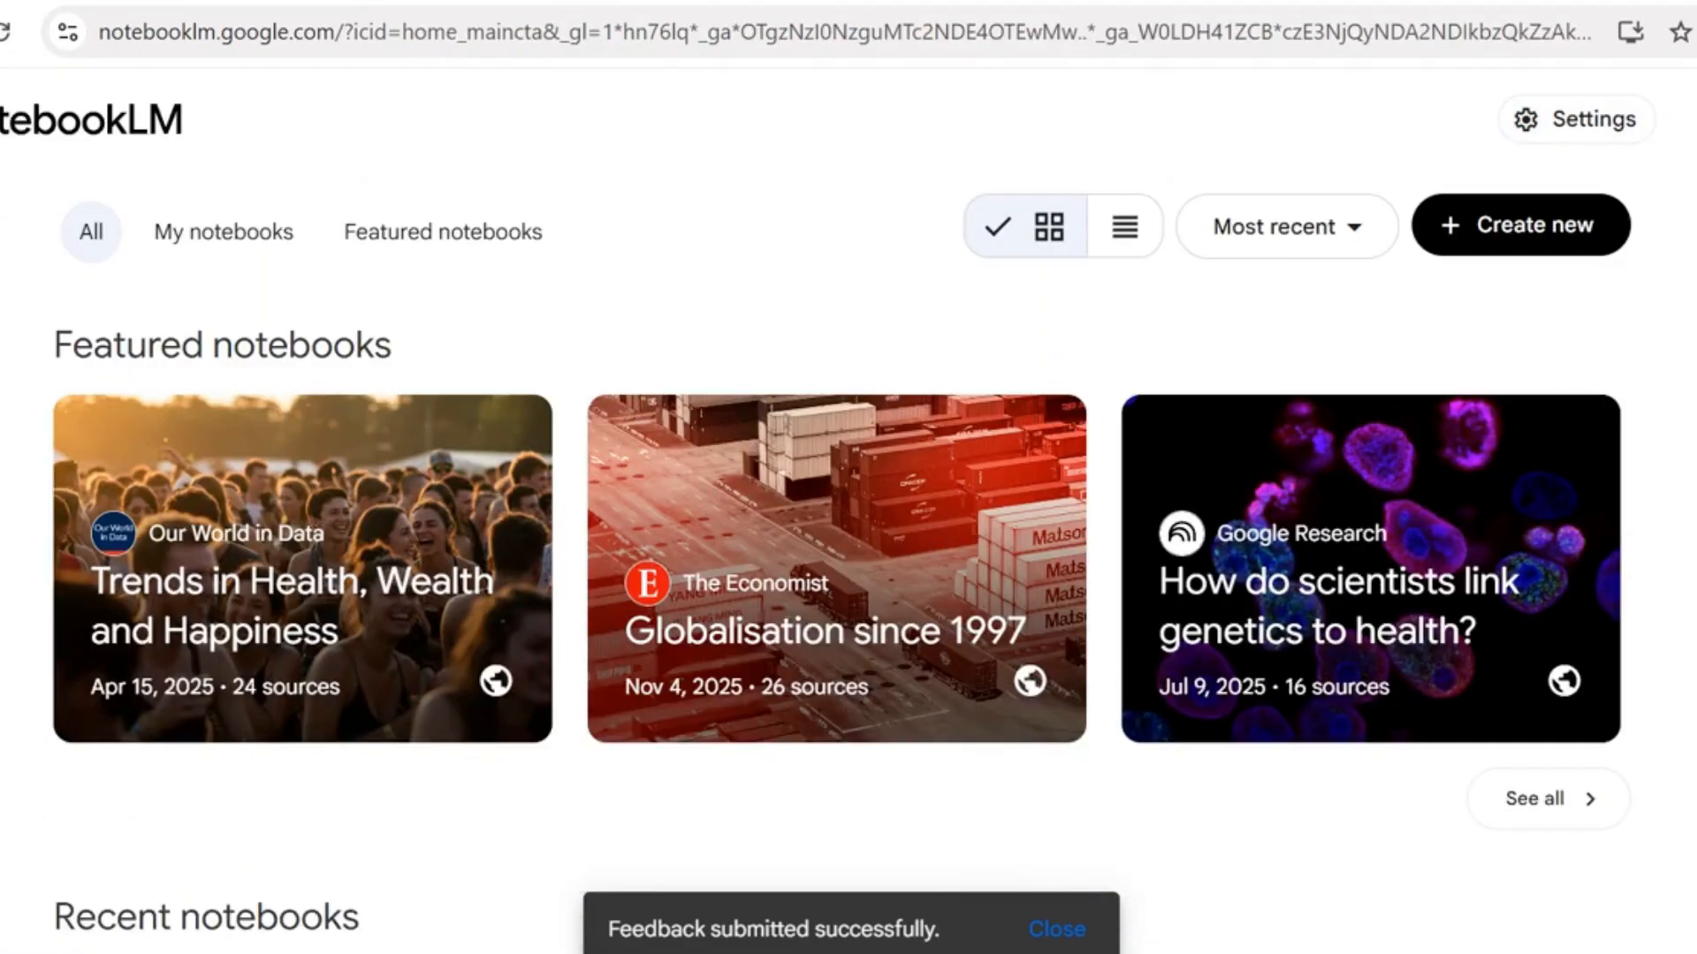
pyautogui.scroll(-6, 890, 521)
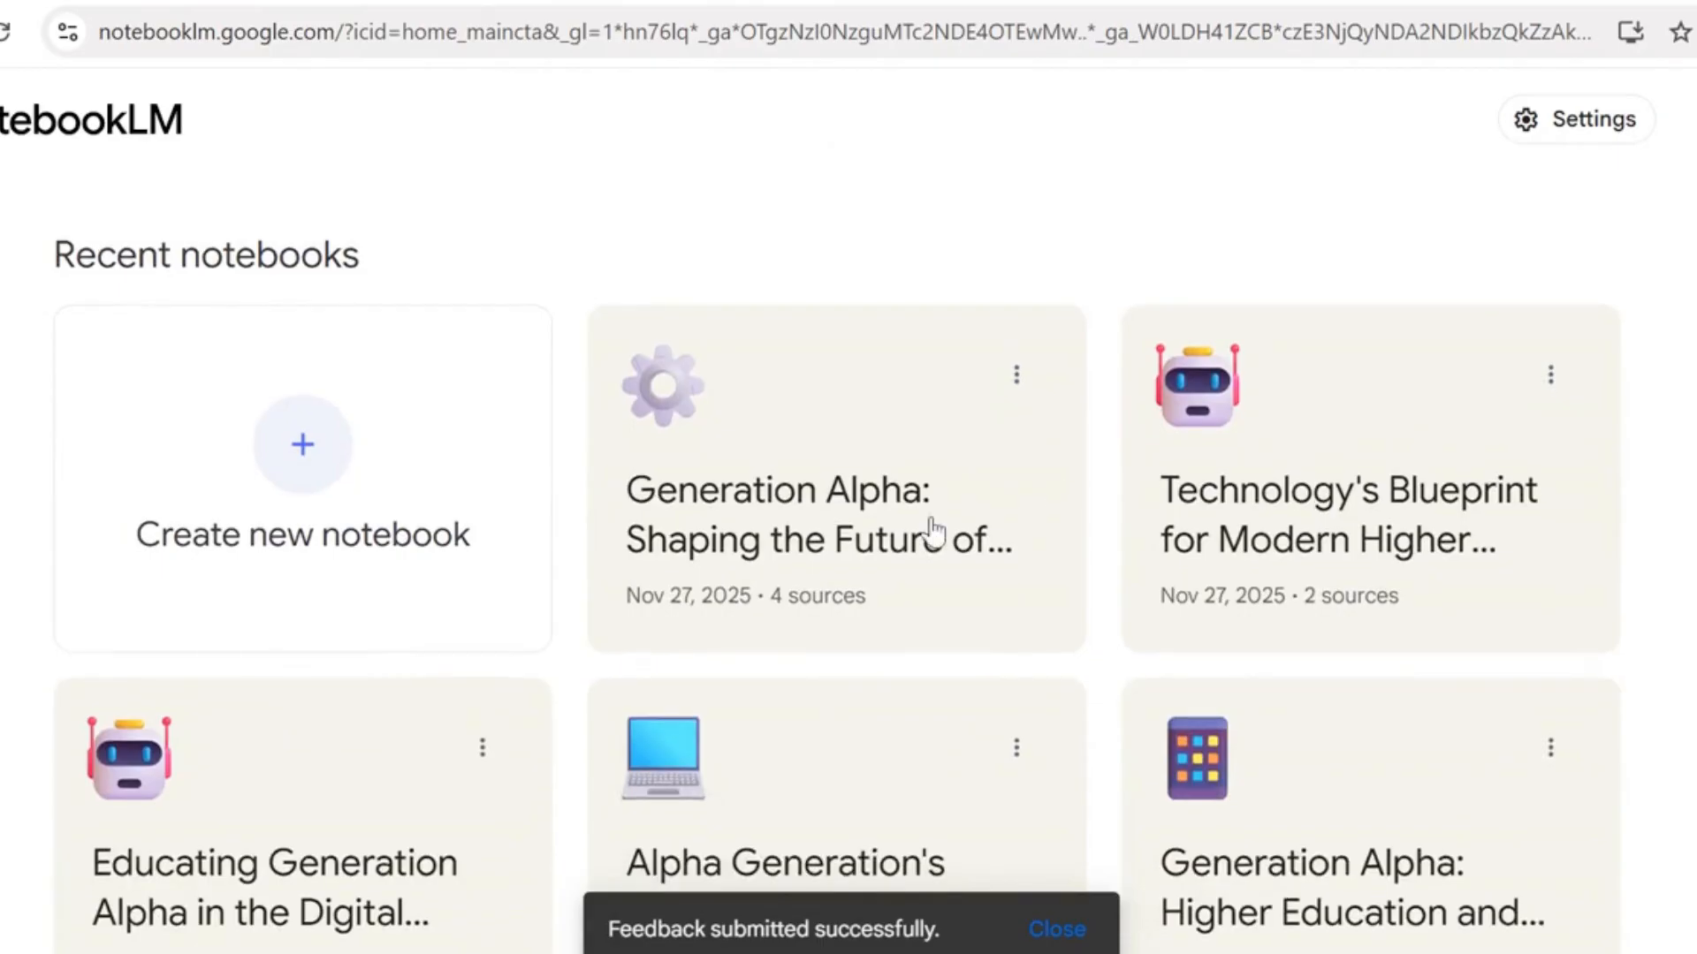
pyautogui.click(890, 521)
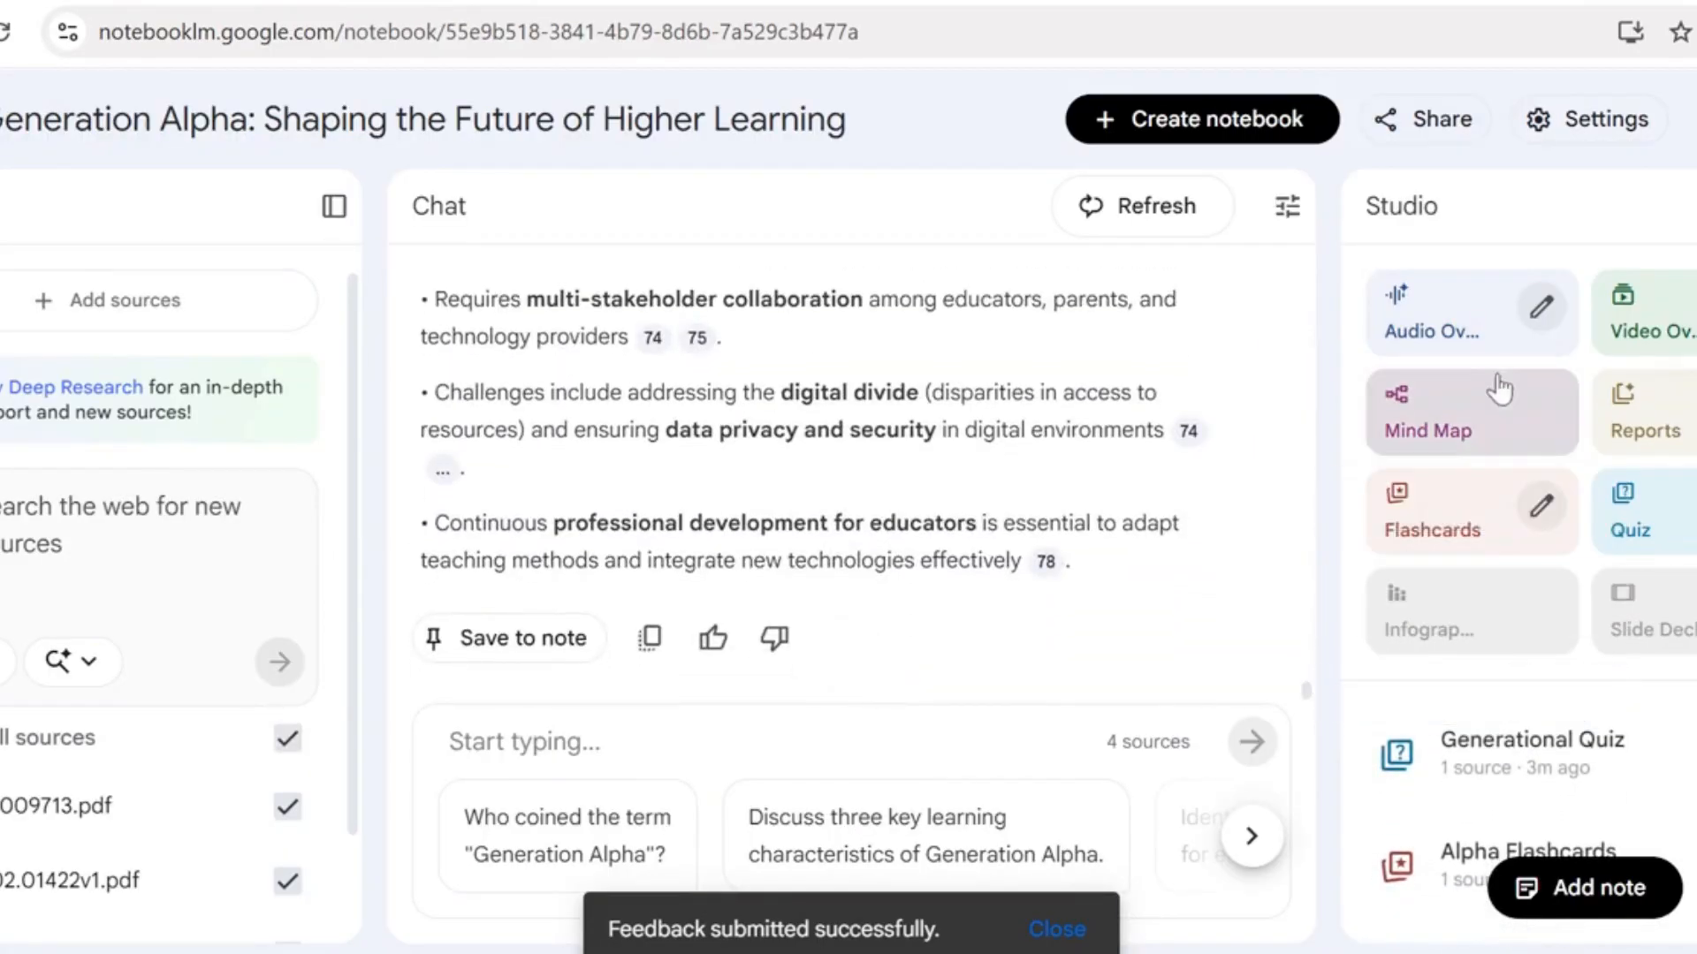
pyautogui.click(1467, 415)
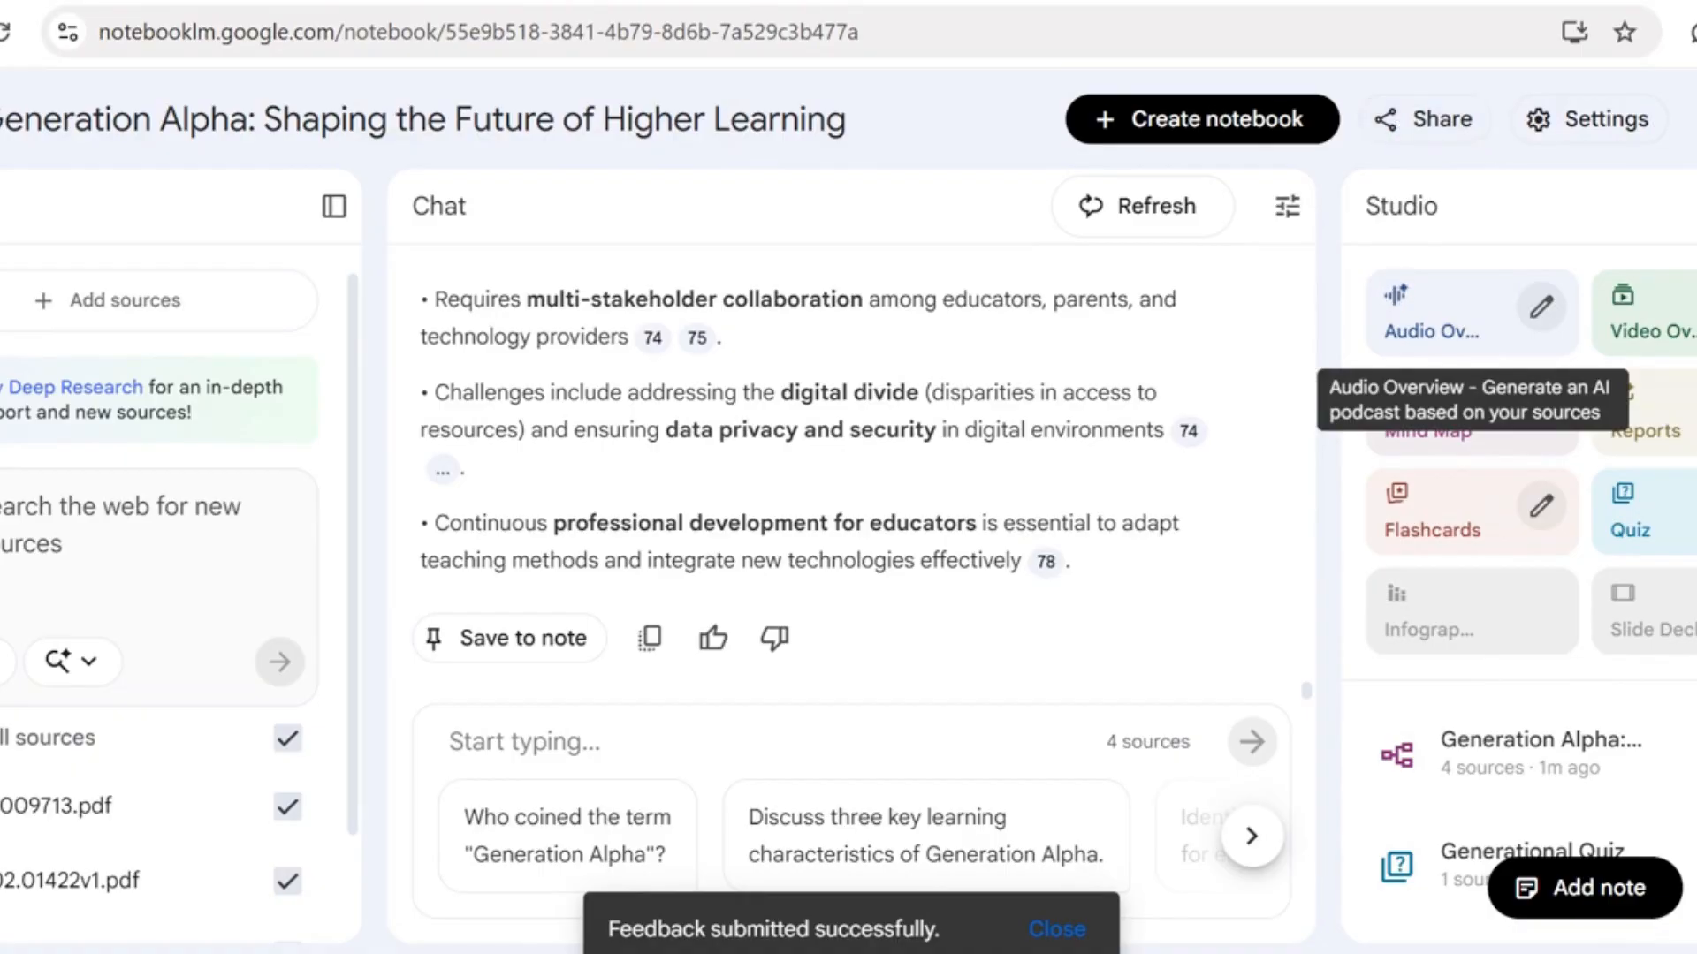
# Go back to the notebook list, browse the recent notebooks and view the management options of the four-source Generation Alpha notebook
pyautogui.hotkey('alt', 'Left')
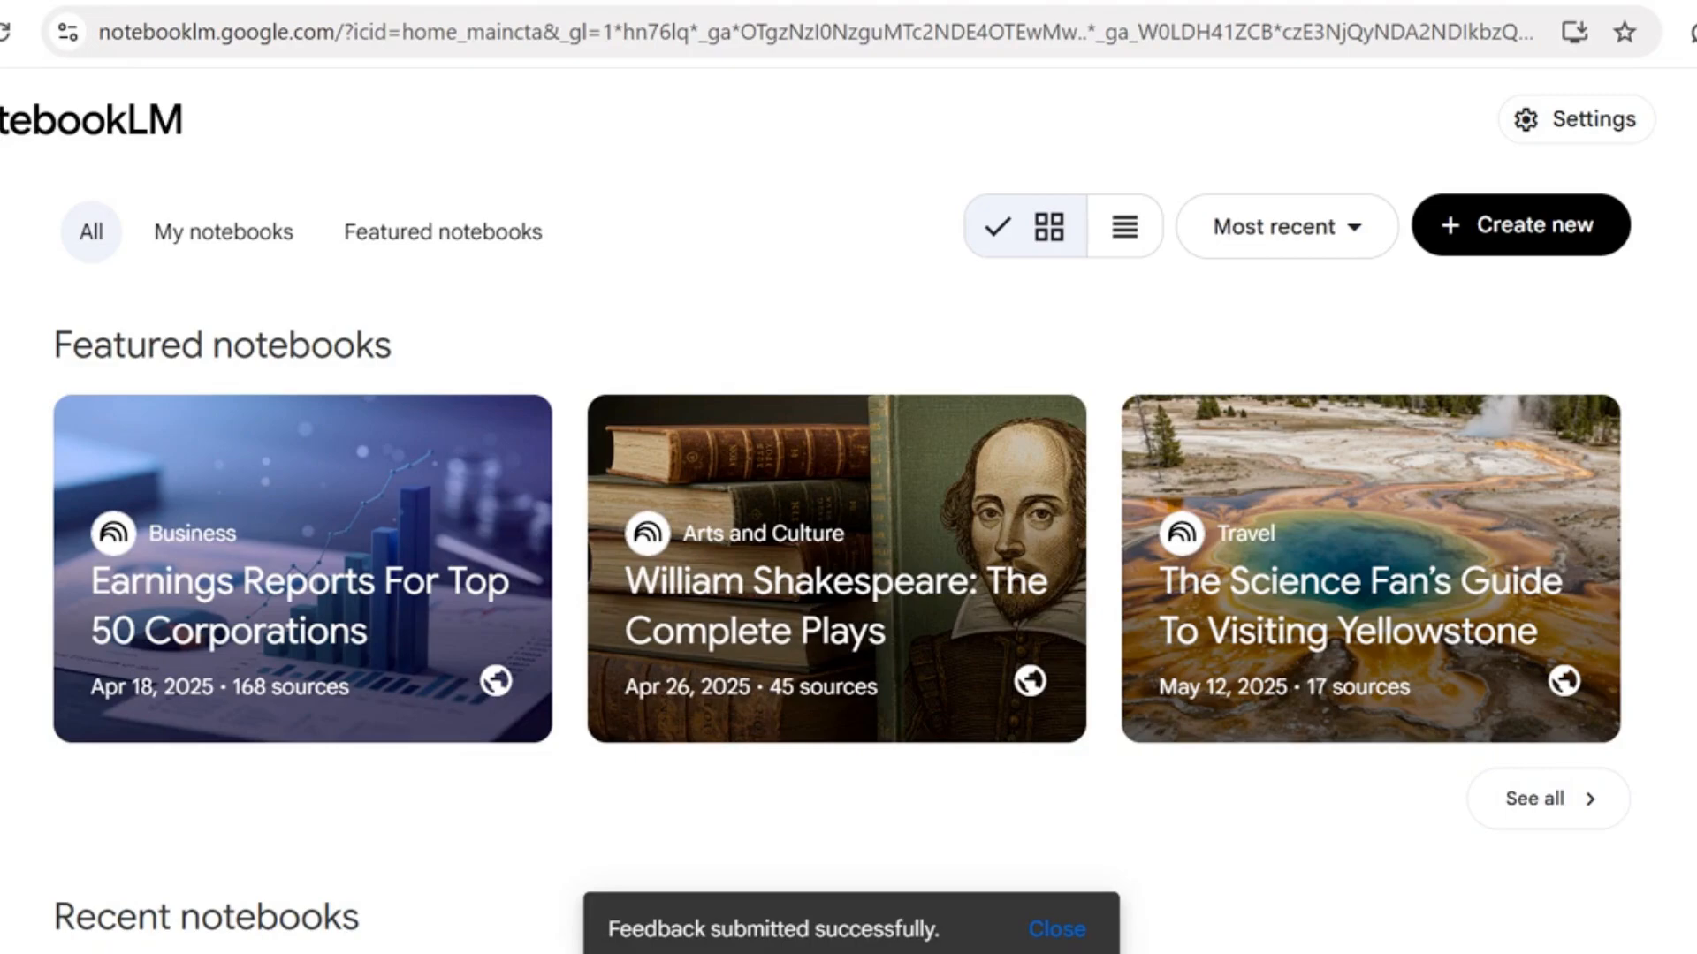
pyautogui.scroll(-5, 848, 530)
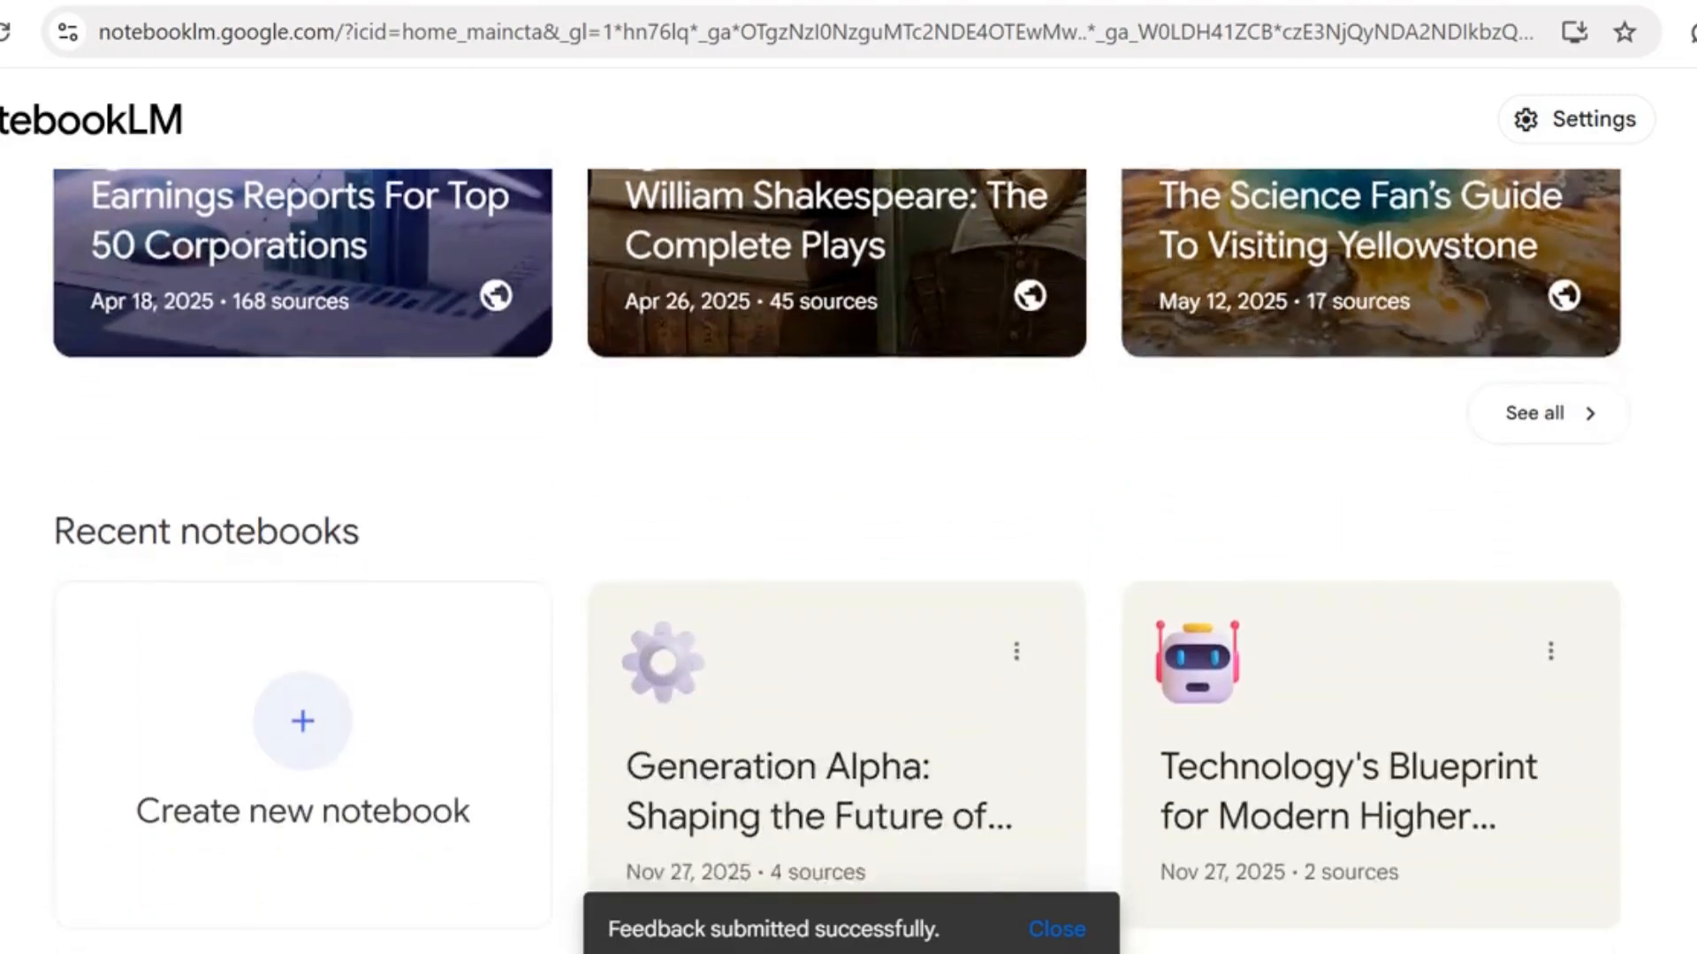
pyautogui.scroll(-3, 849, 530)
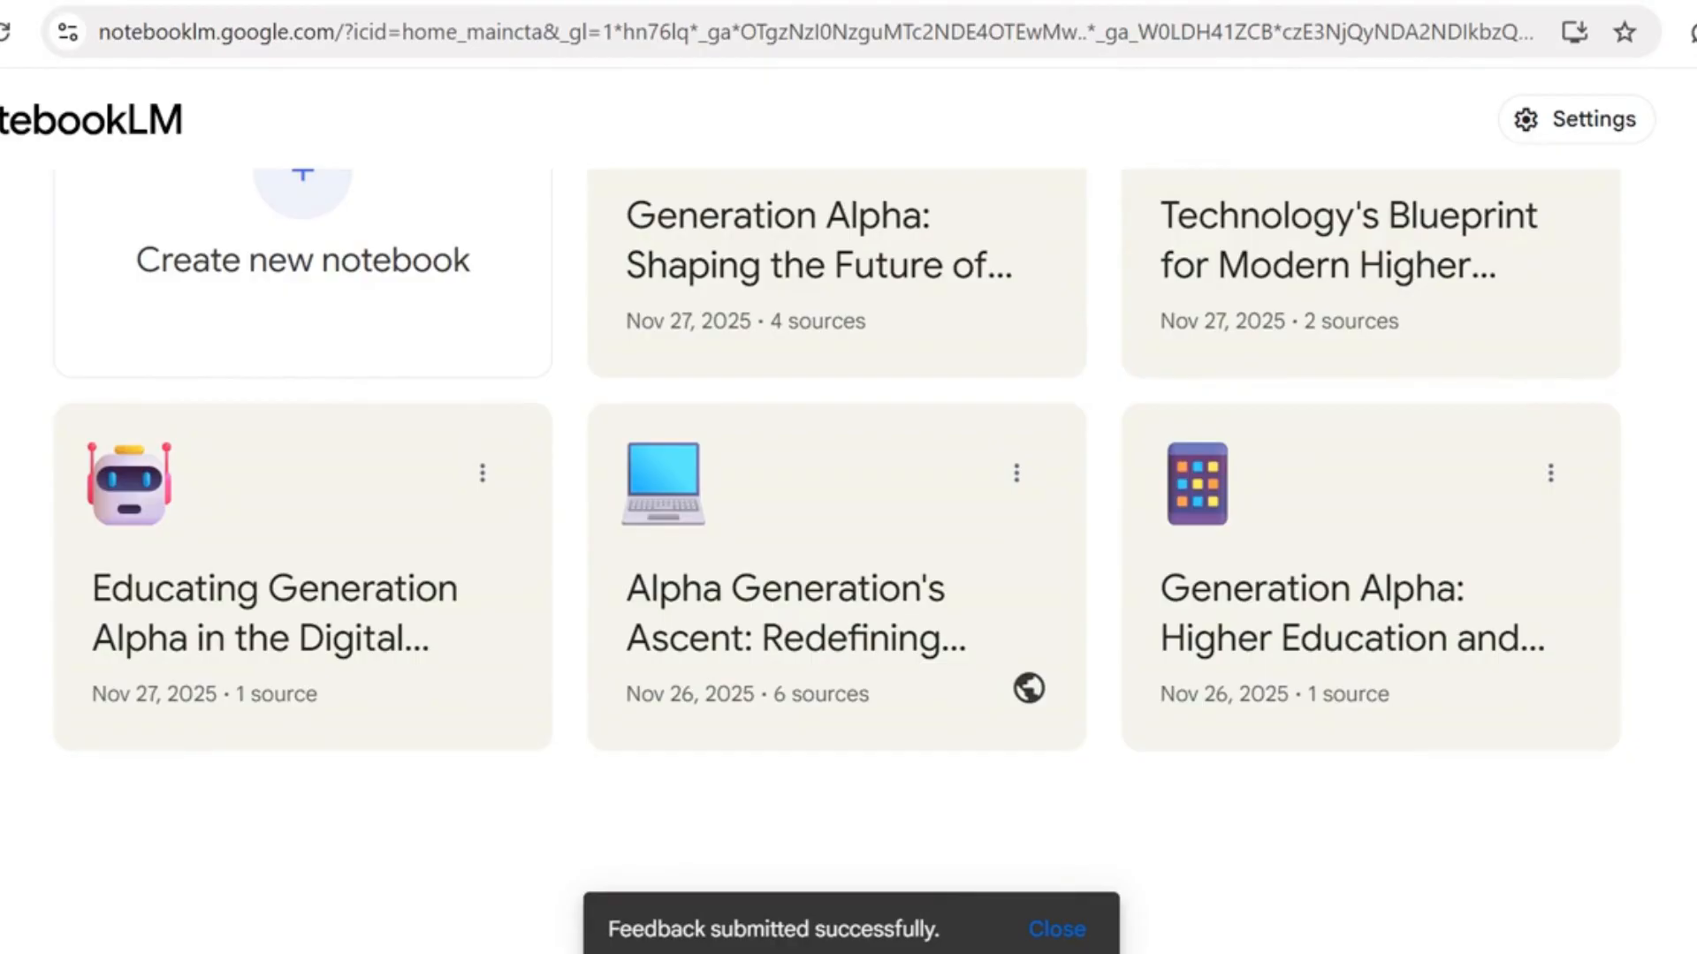
pyautogui.scroll(3, 849, 530)
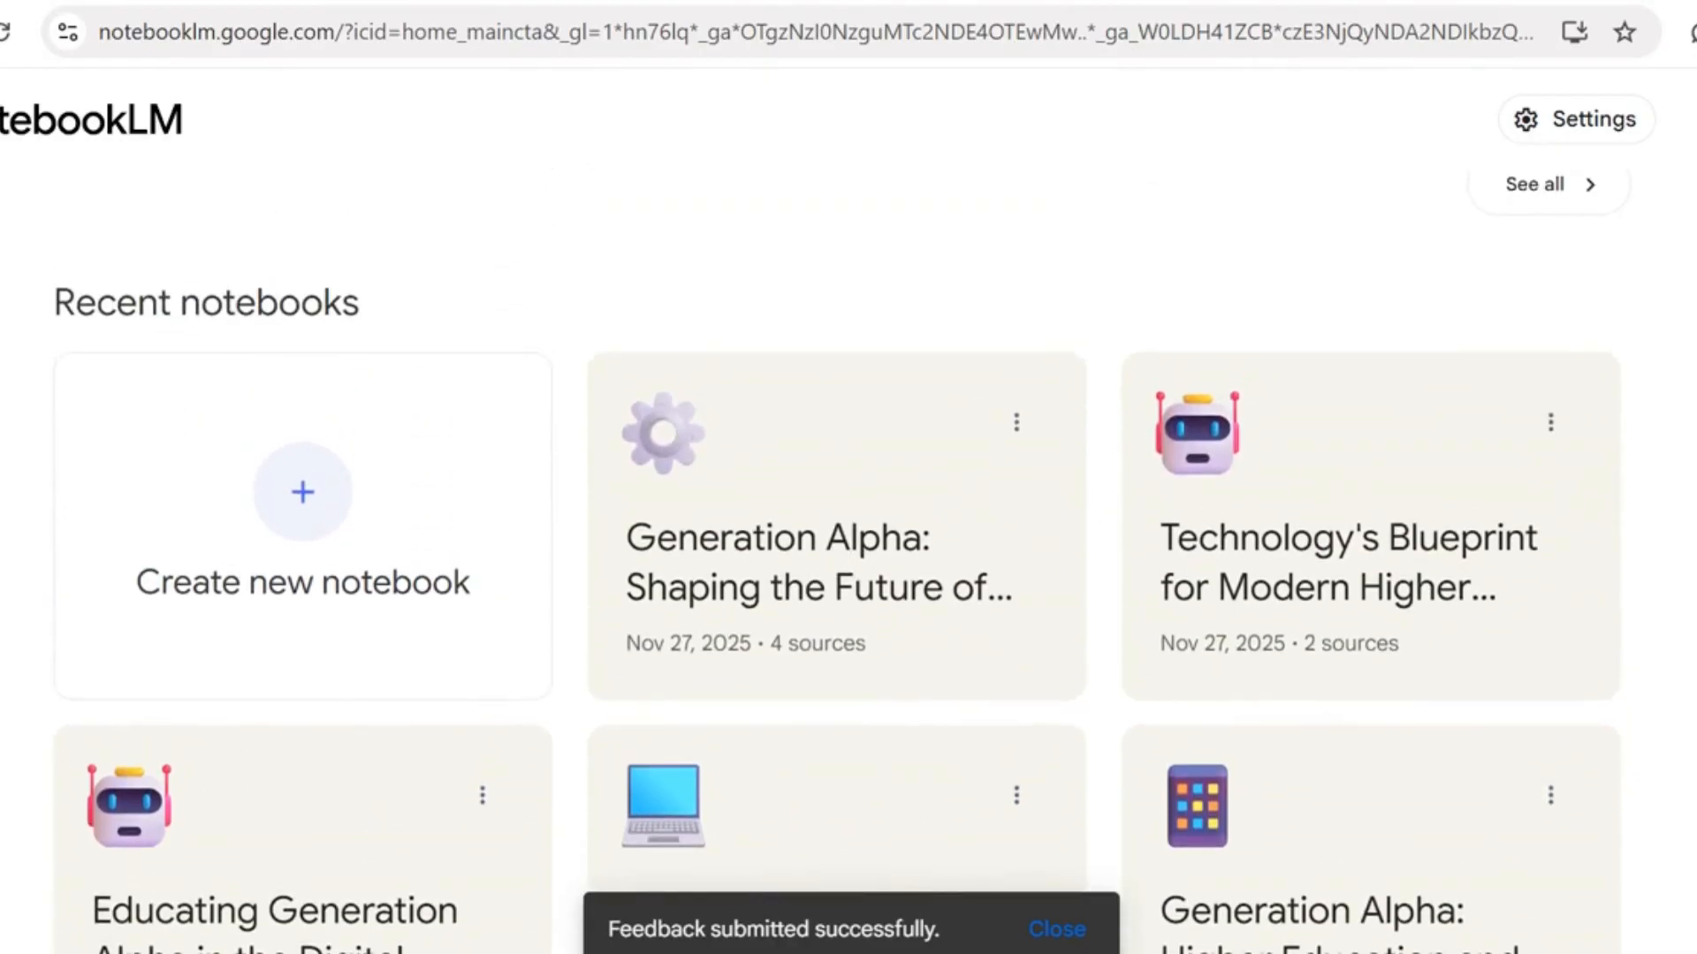
pyautogui.scroll(-1, 849, 530)
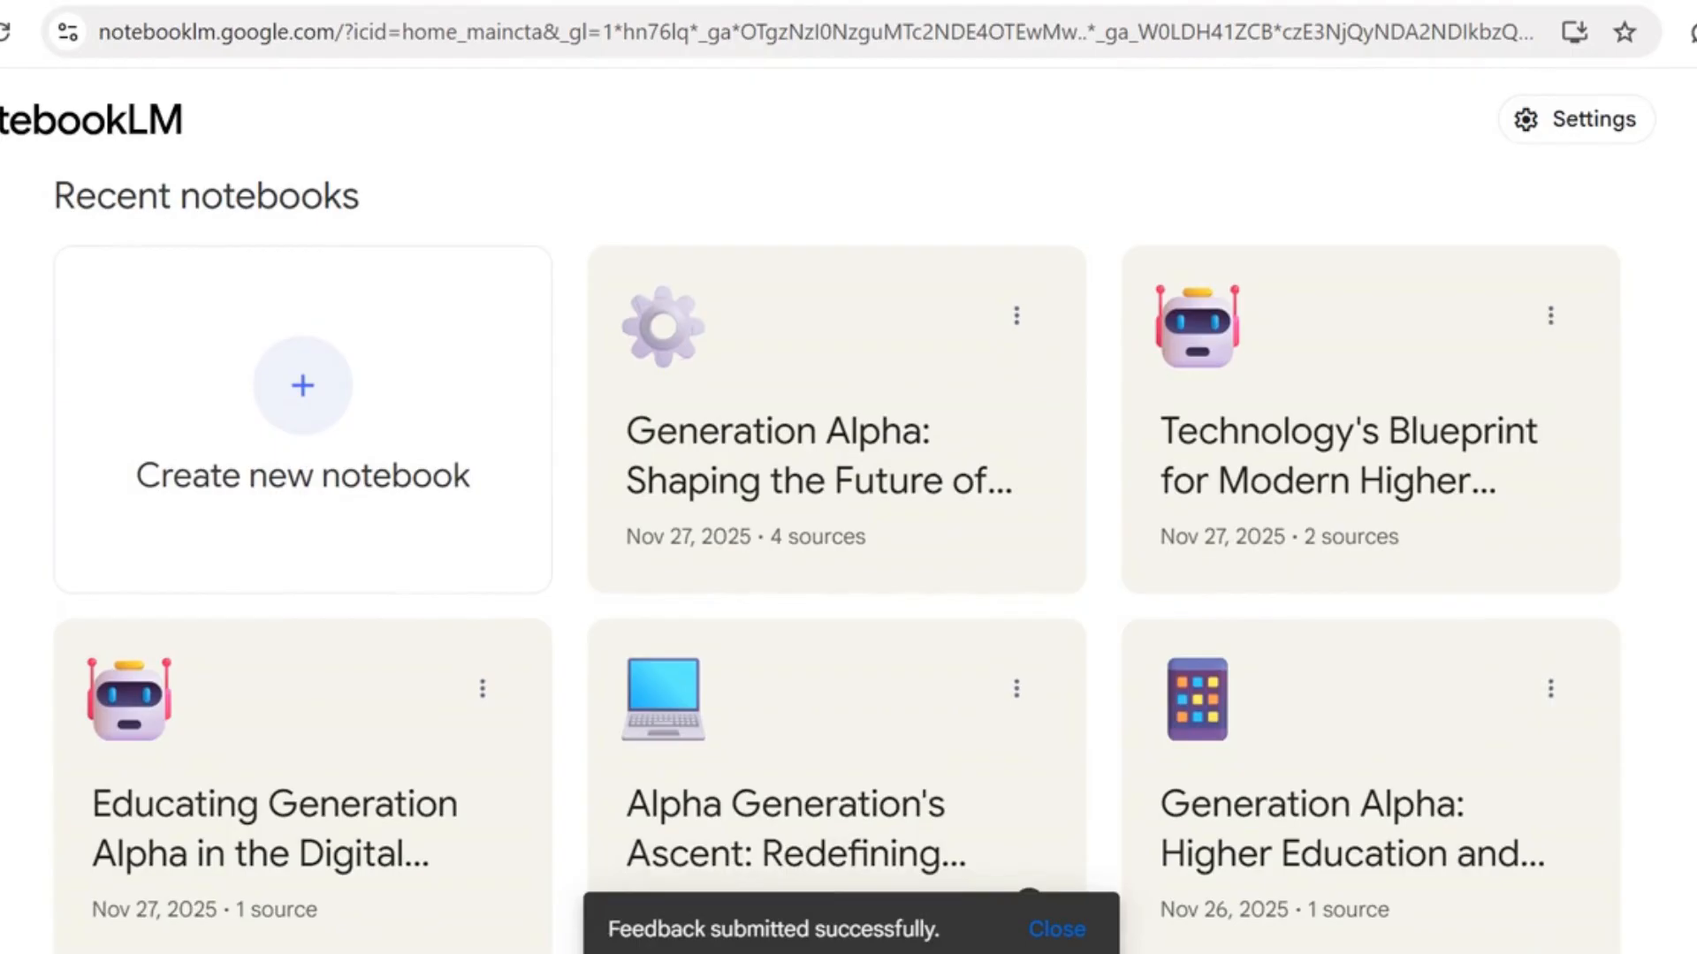
pyautogui.scroll(-1, 1030, 890)
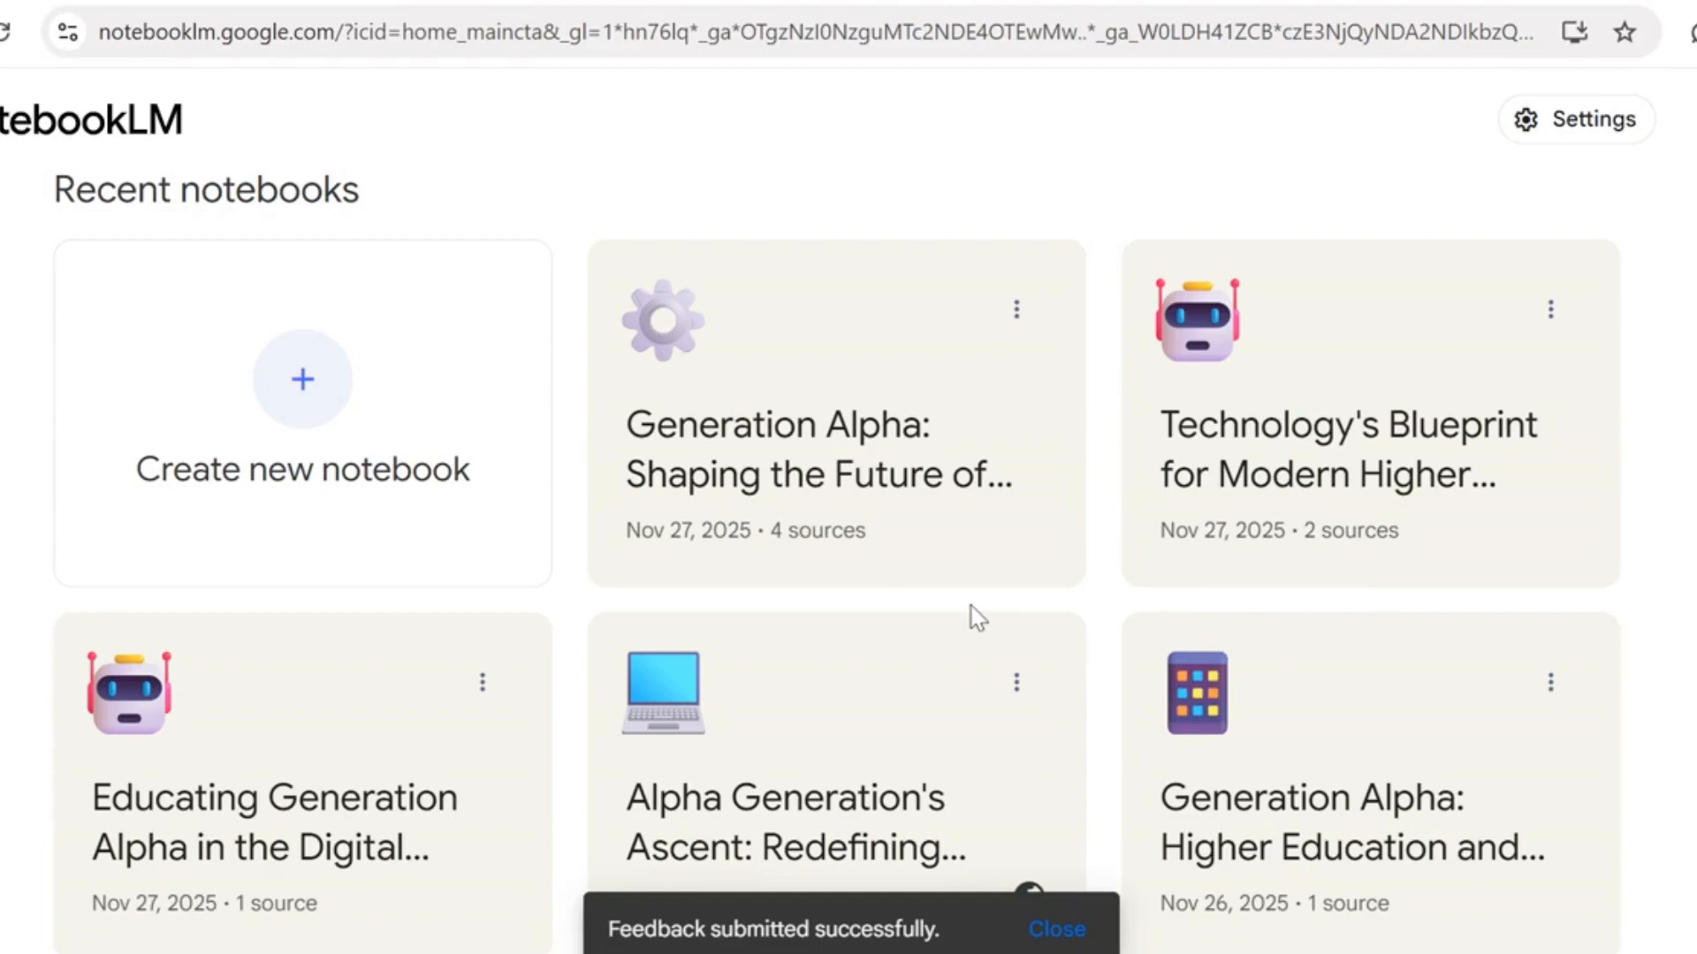
pyautogui.click(1017, 325)
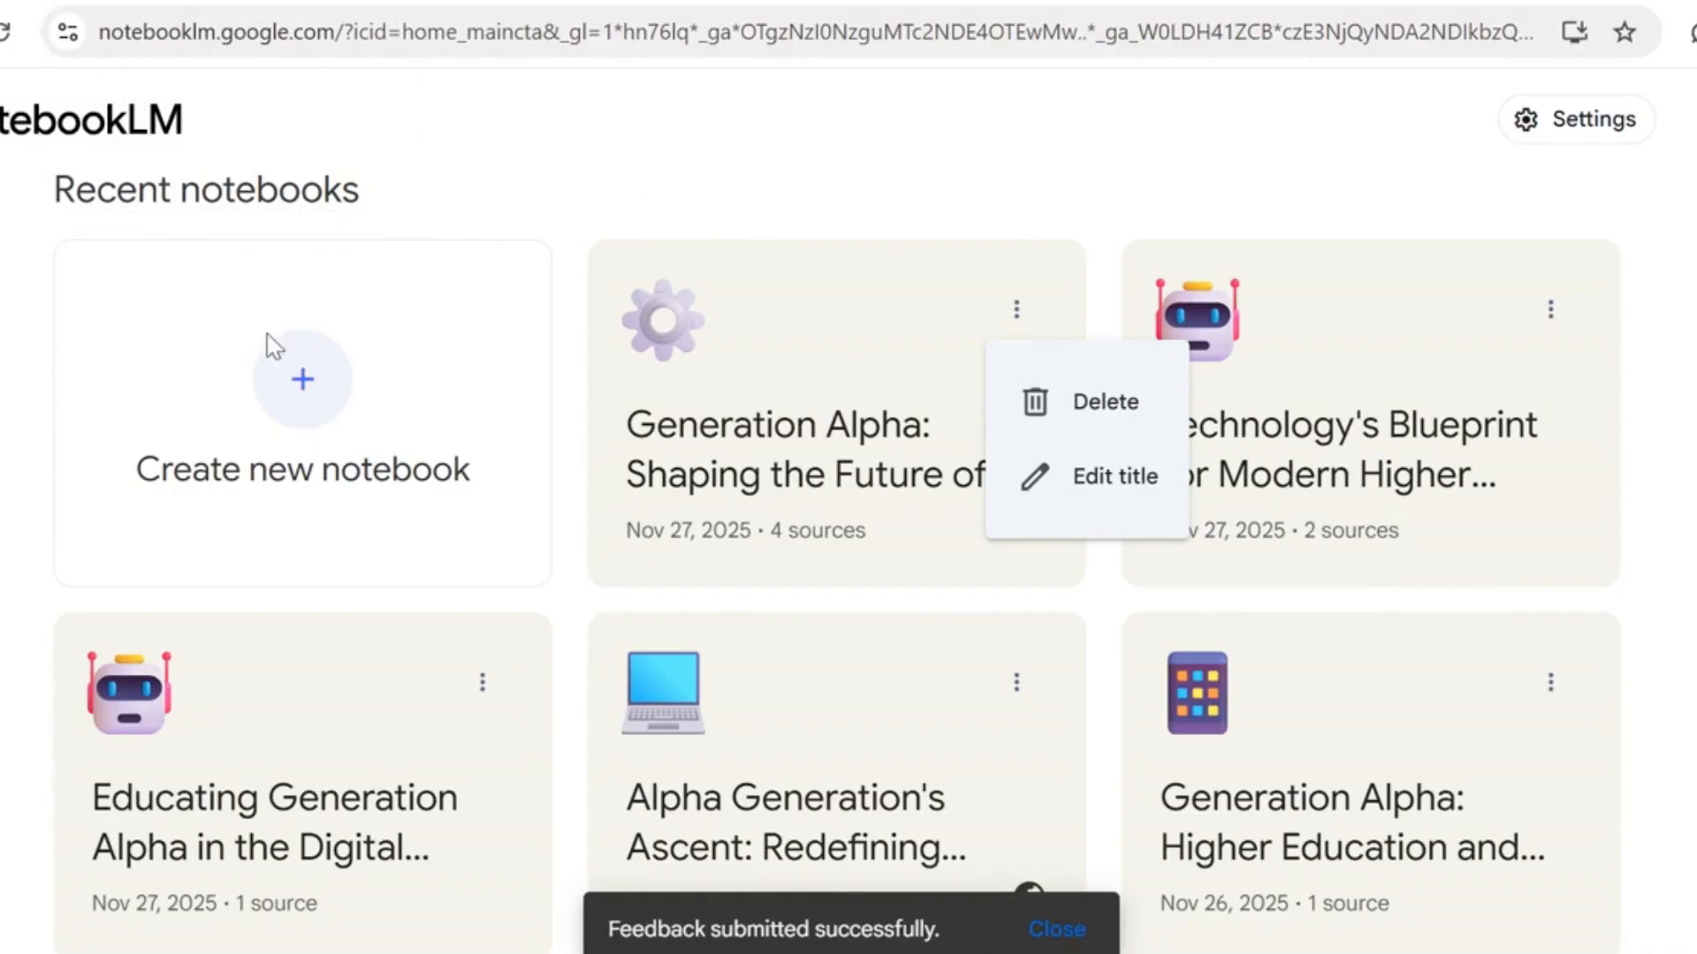
pyautogui.click(769, 334)
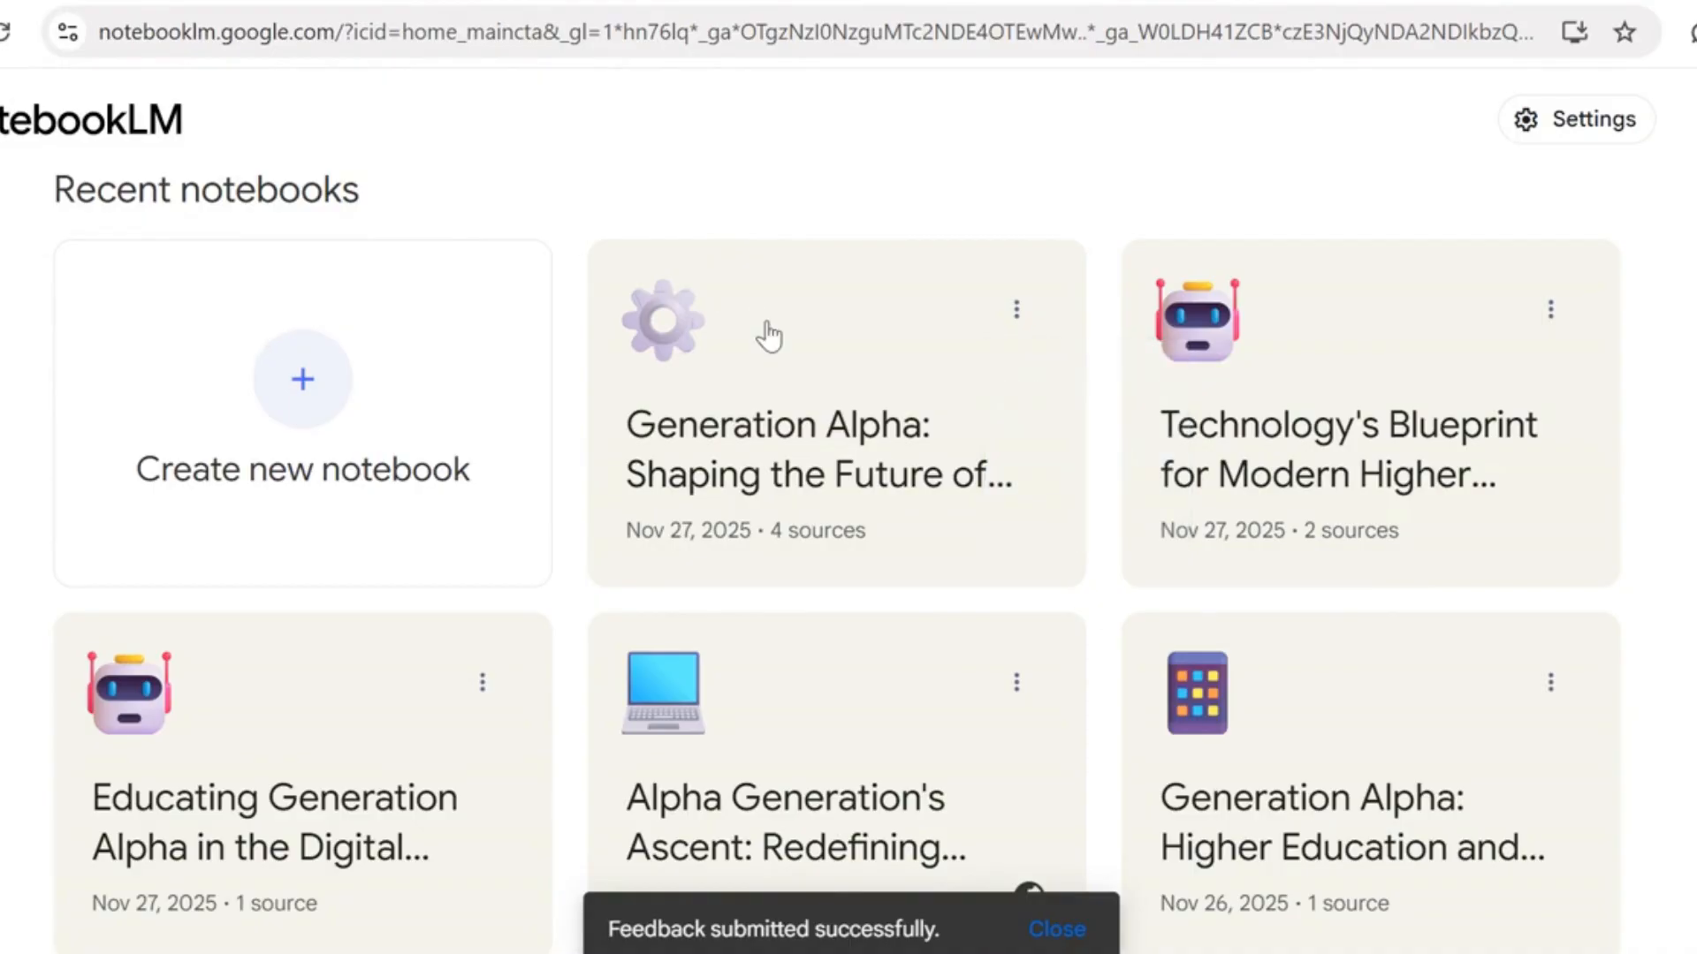
# Reopen the four-source Generation Alpha notebook and open its generated mind map to examine the main branches
pyautogui.click(769, 334)
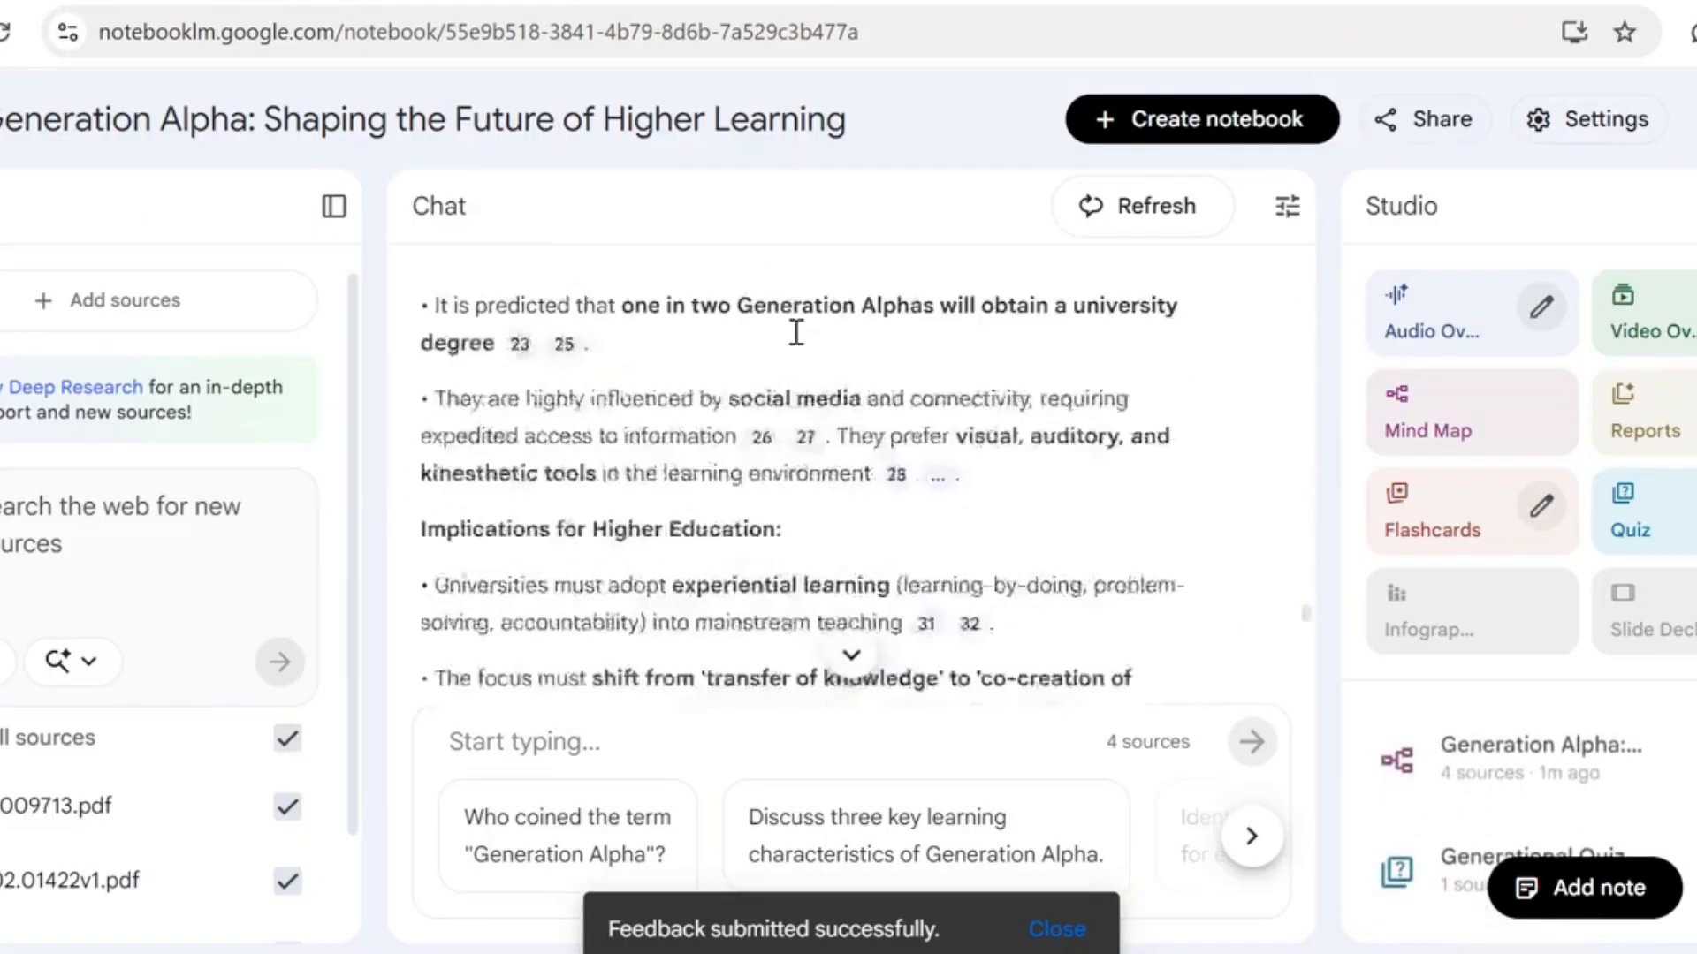
pyautogui.click(1541, 774)
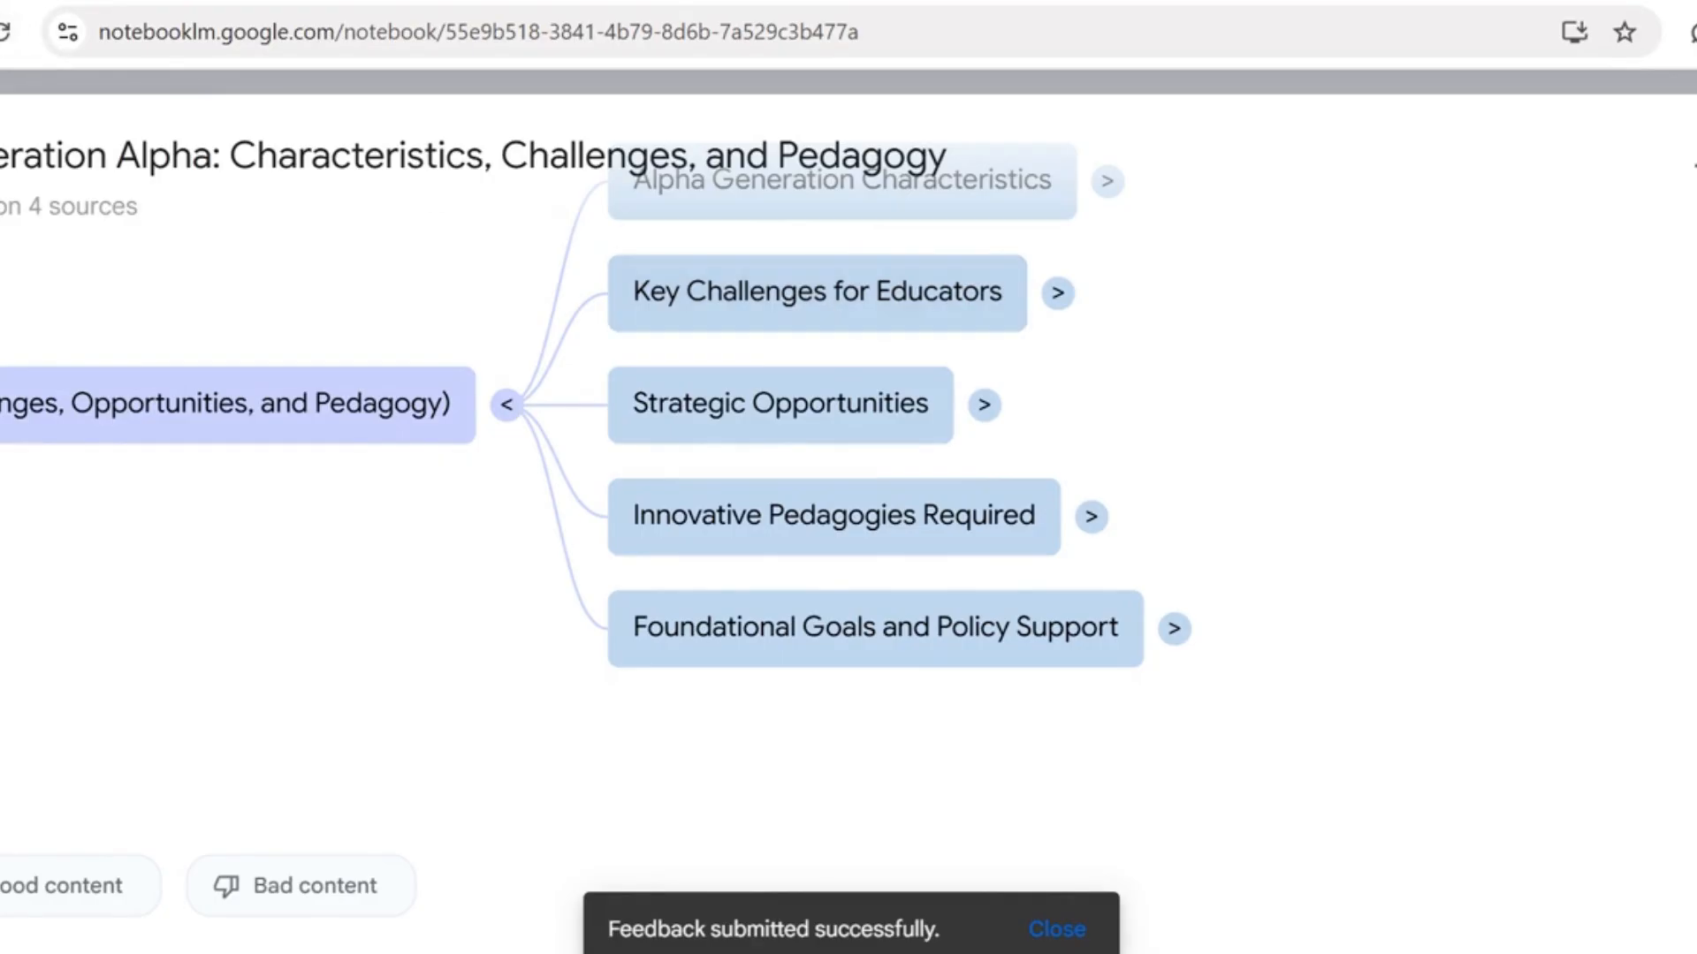
# Leave the mind map, reopen the four-source Generation Alpha notebook from the notebook list and generate an Audio Overview
pyautogui.hotkey('alt', 'Left')
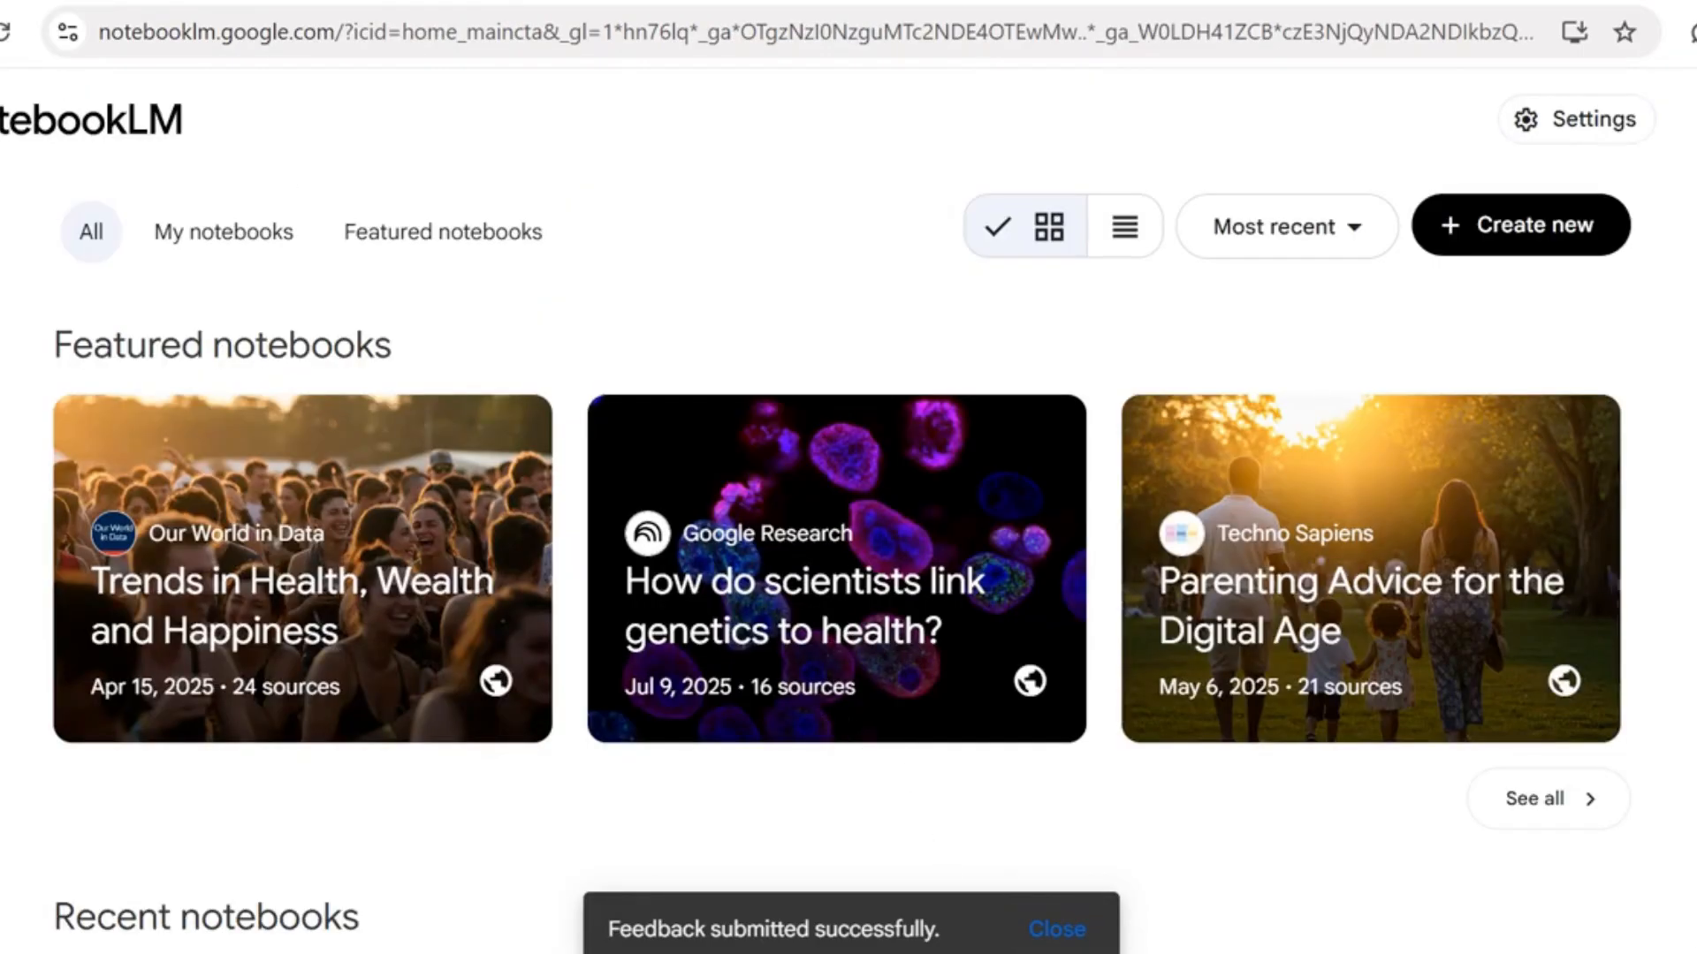
pyautogui.scroll(-9, 686, 536)
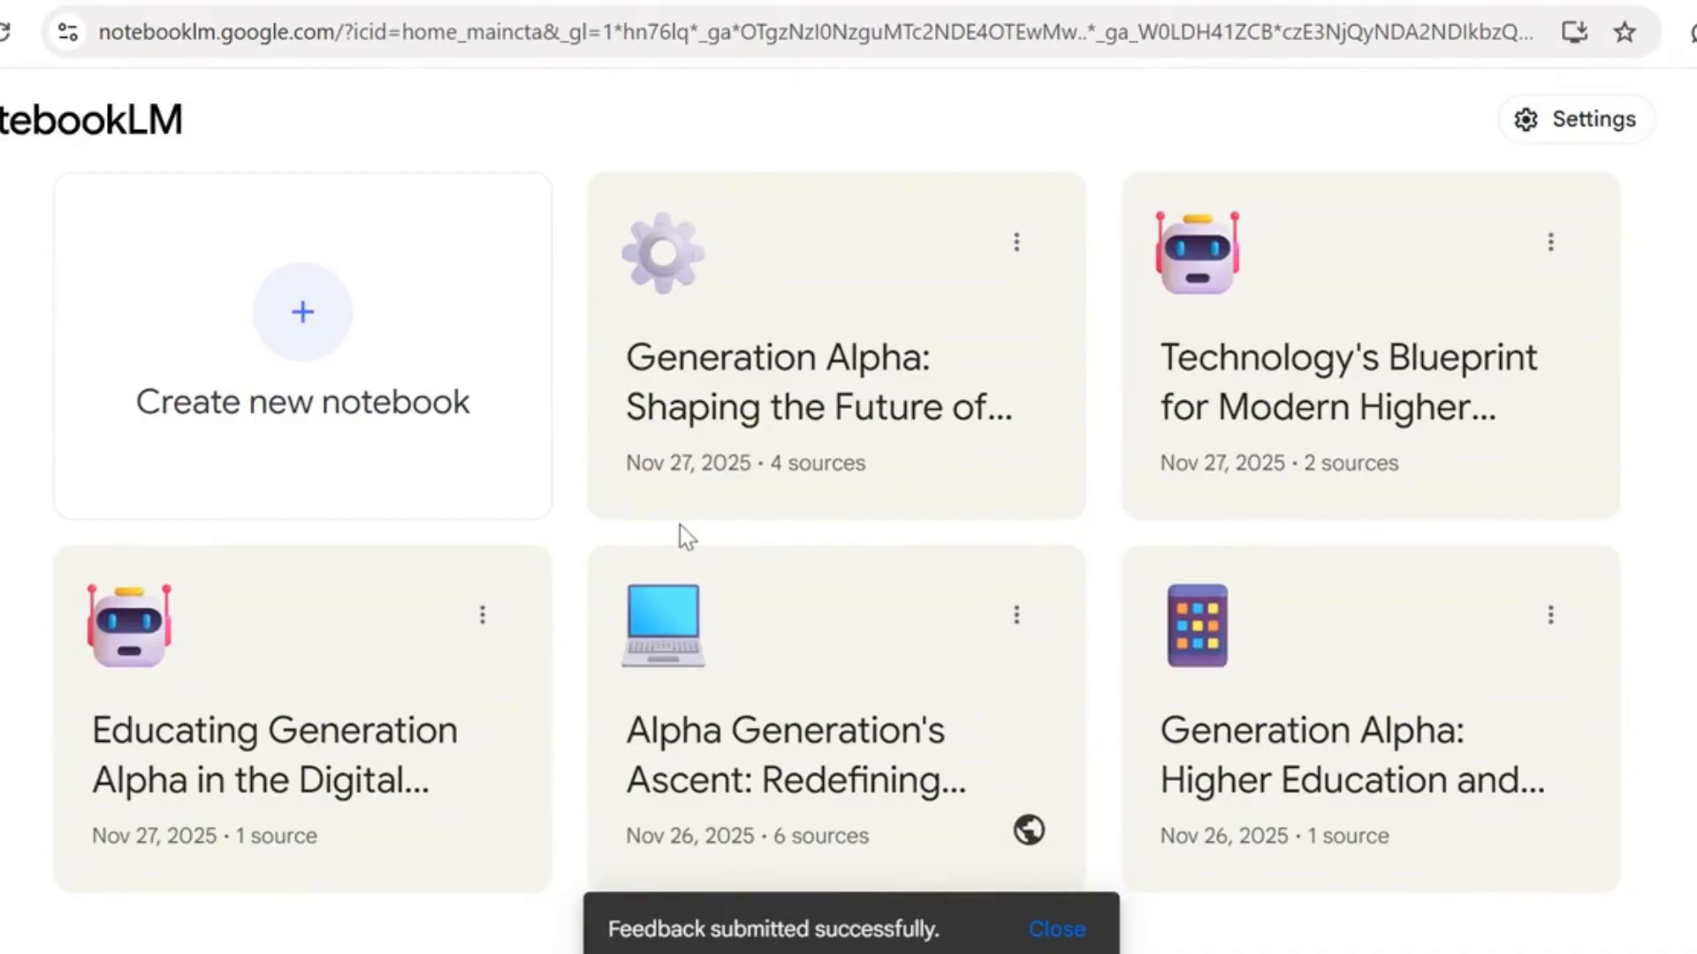
pyautogui.click(797, 349)
pyautogui.scroll(-10, 800, 344)
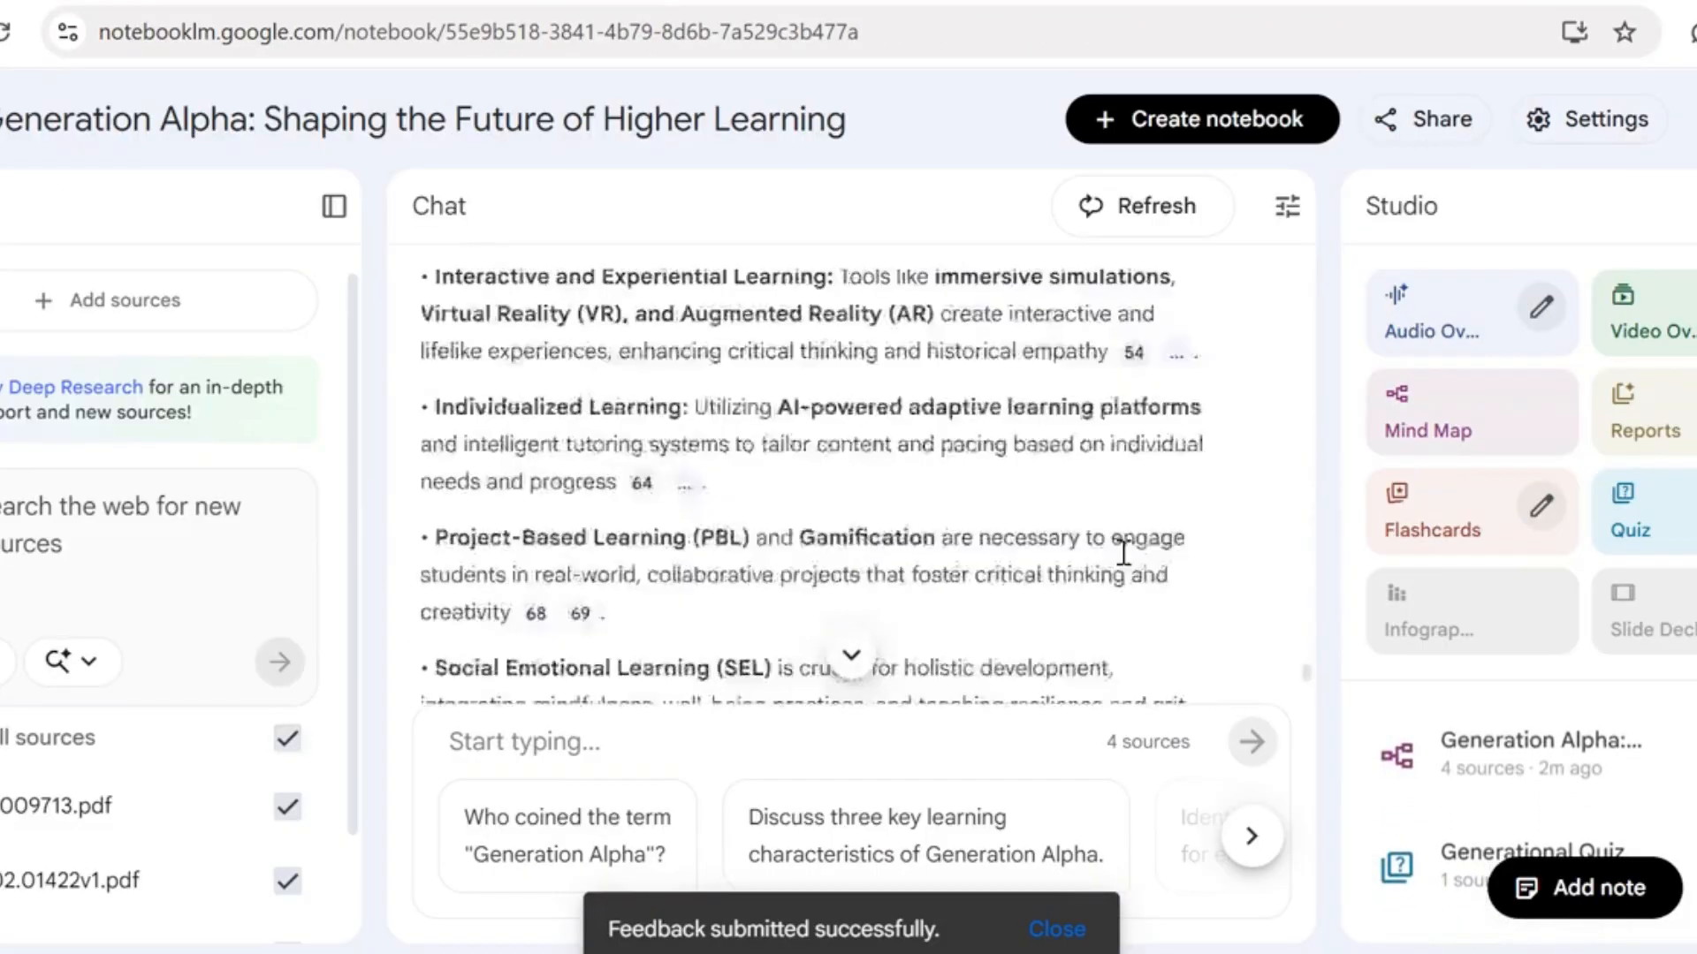
pyautogui.scroll(-5, 1122, 552)
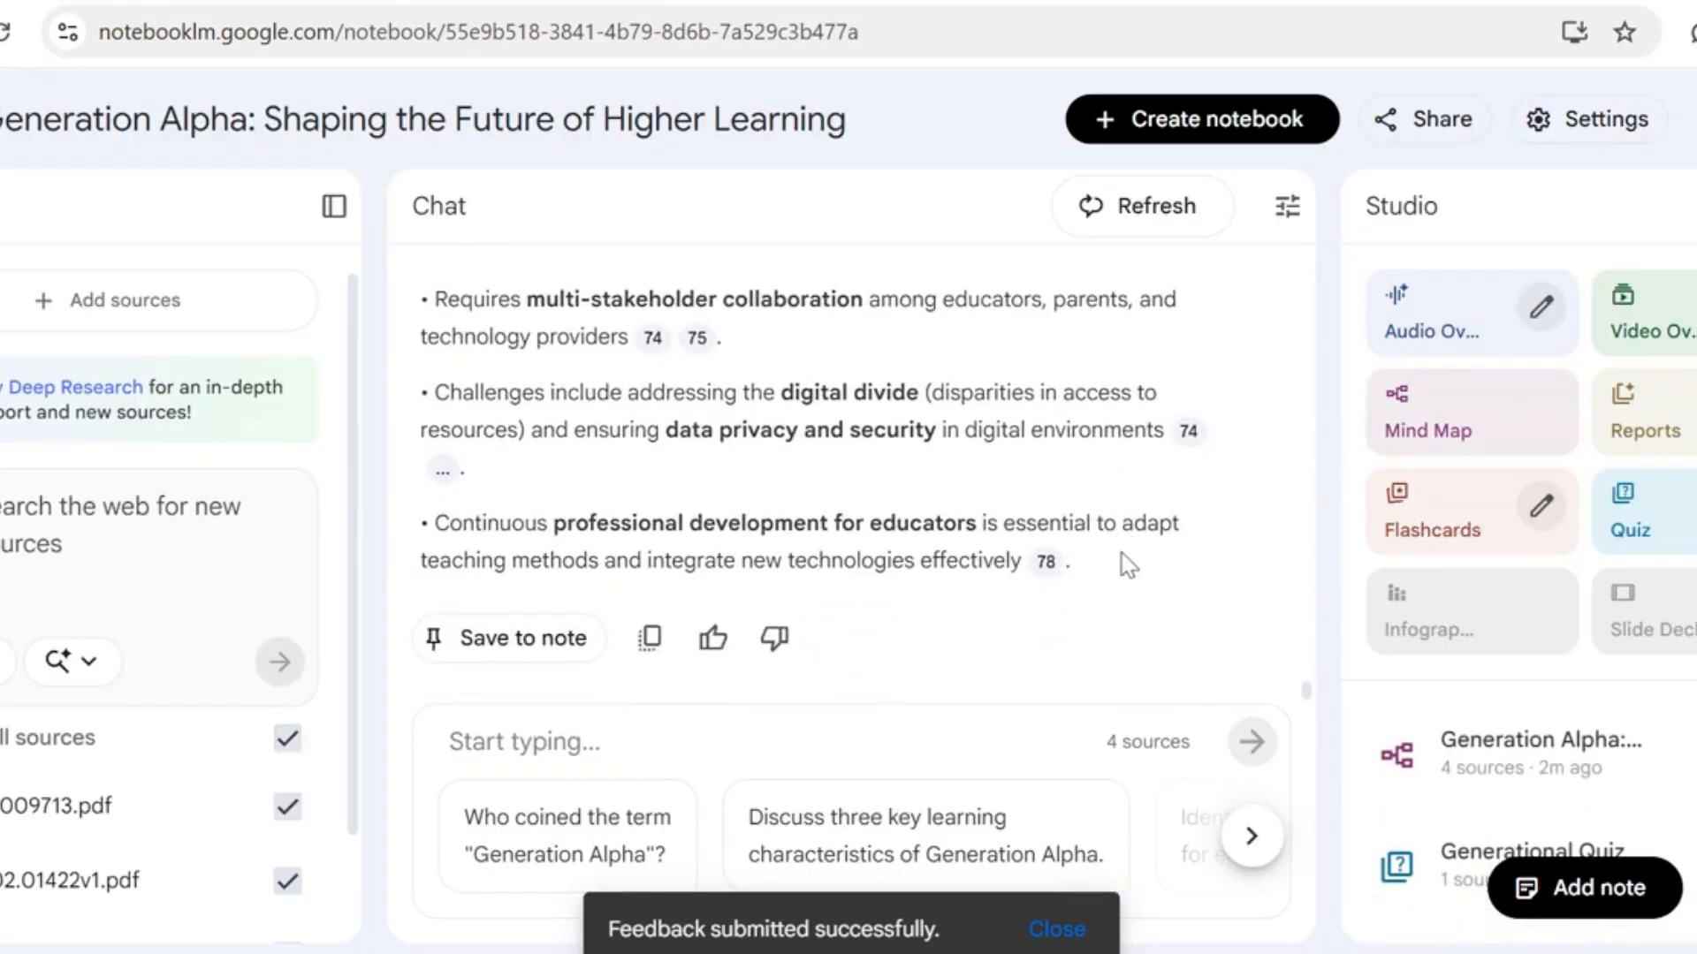
pyautogui.click(1459, 323)
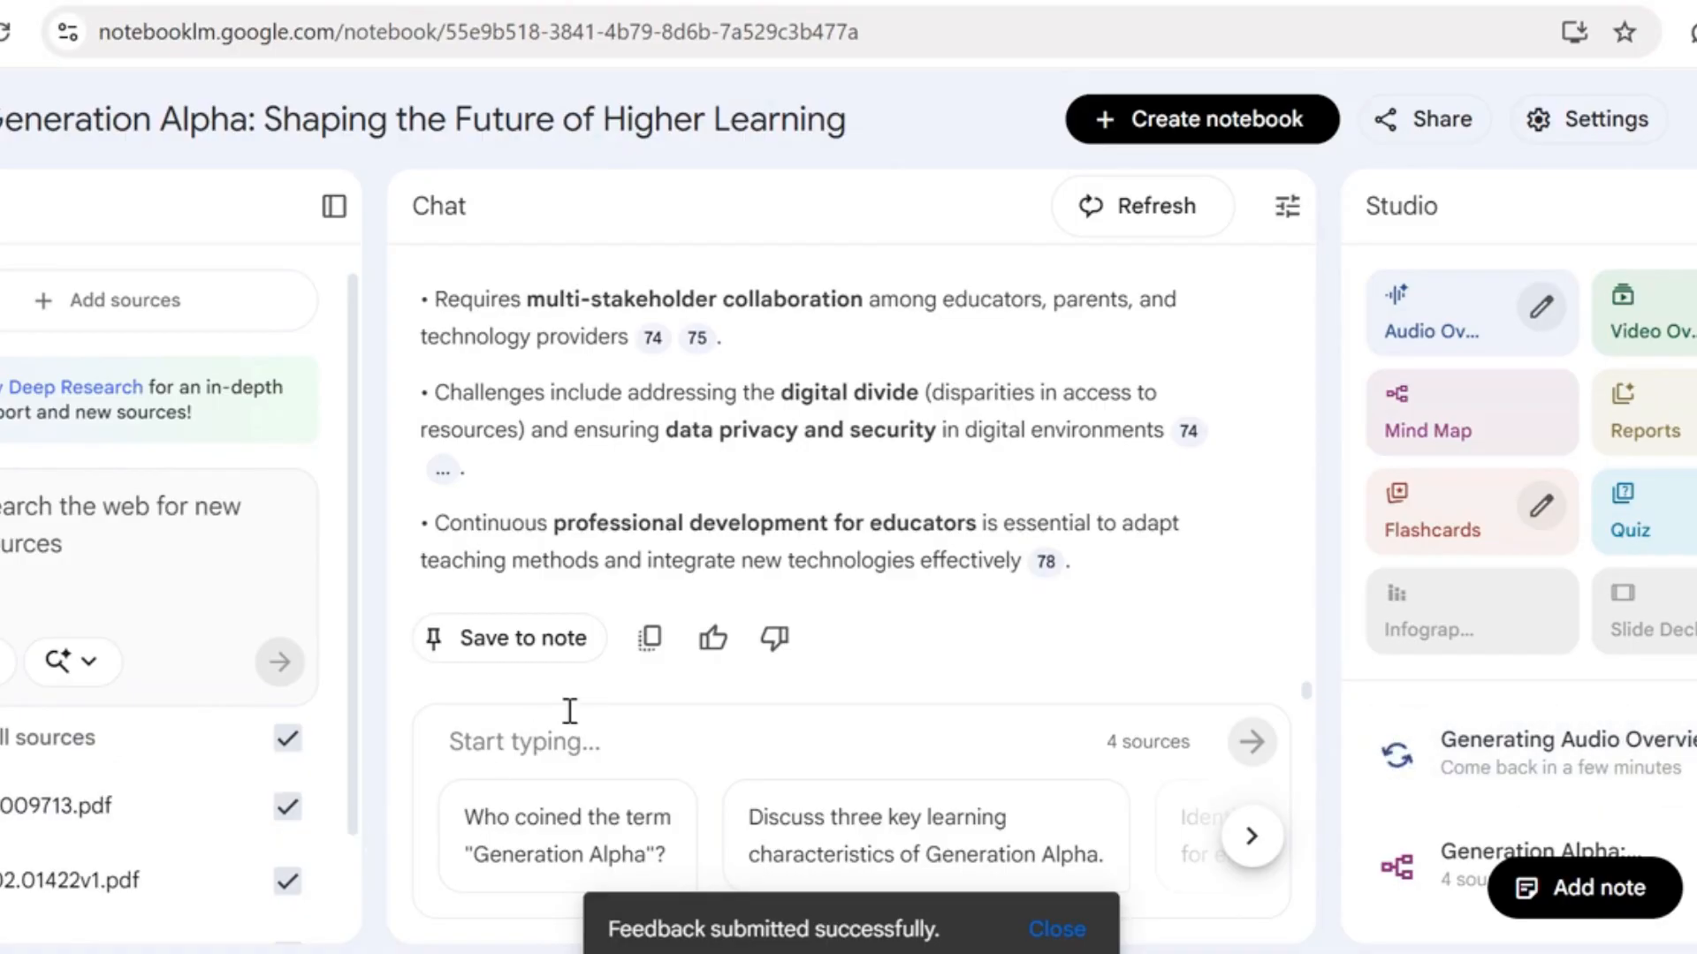
pyautogui.click(713, 731)
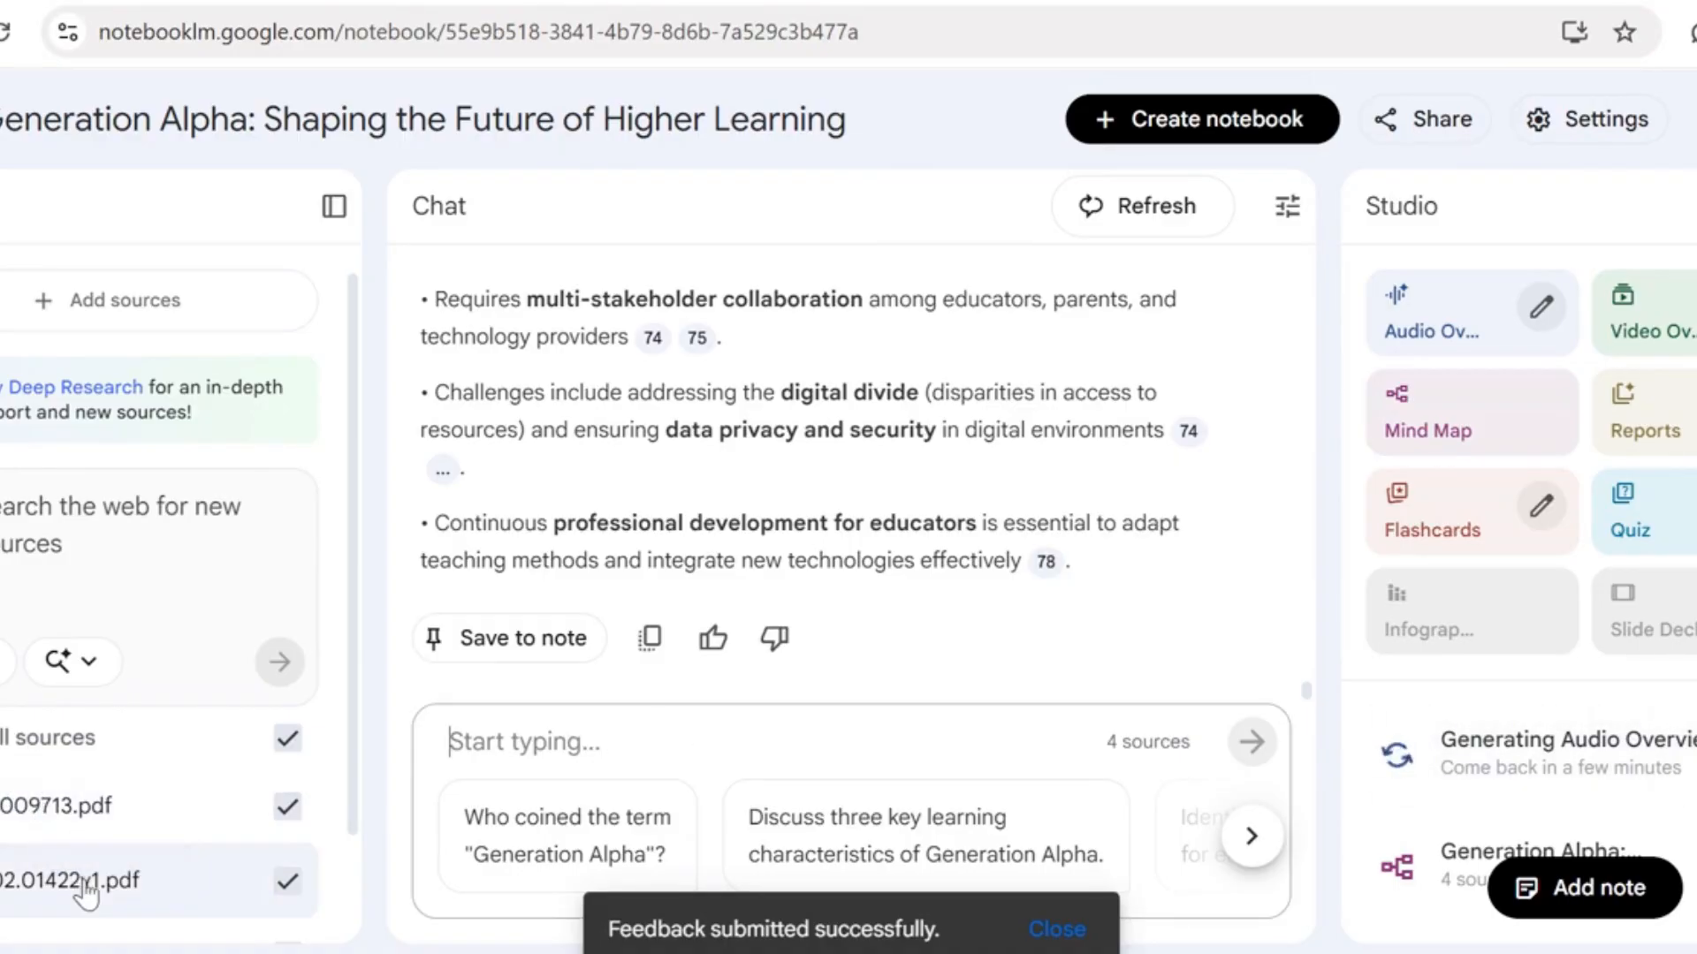
pyautogui.click(502, 745)
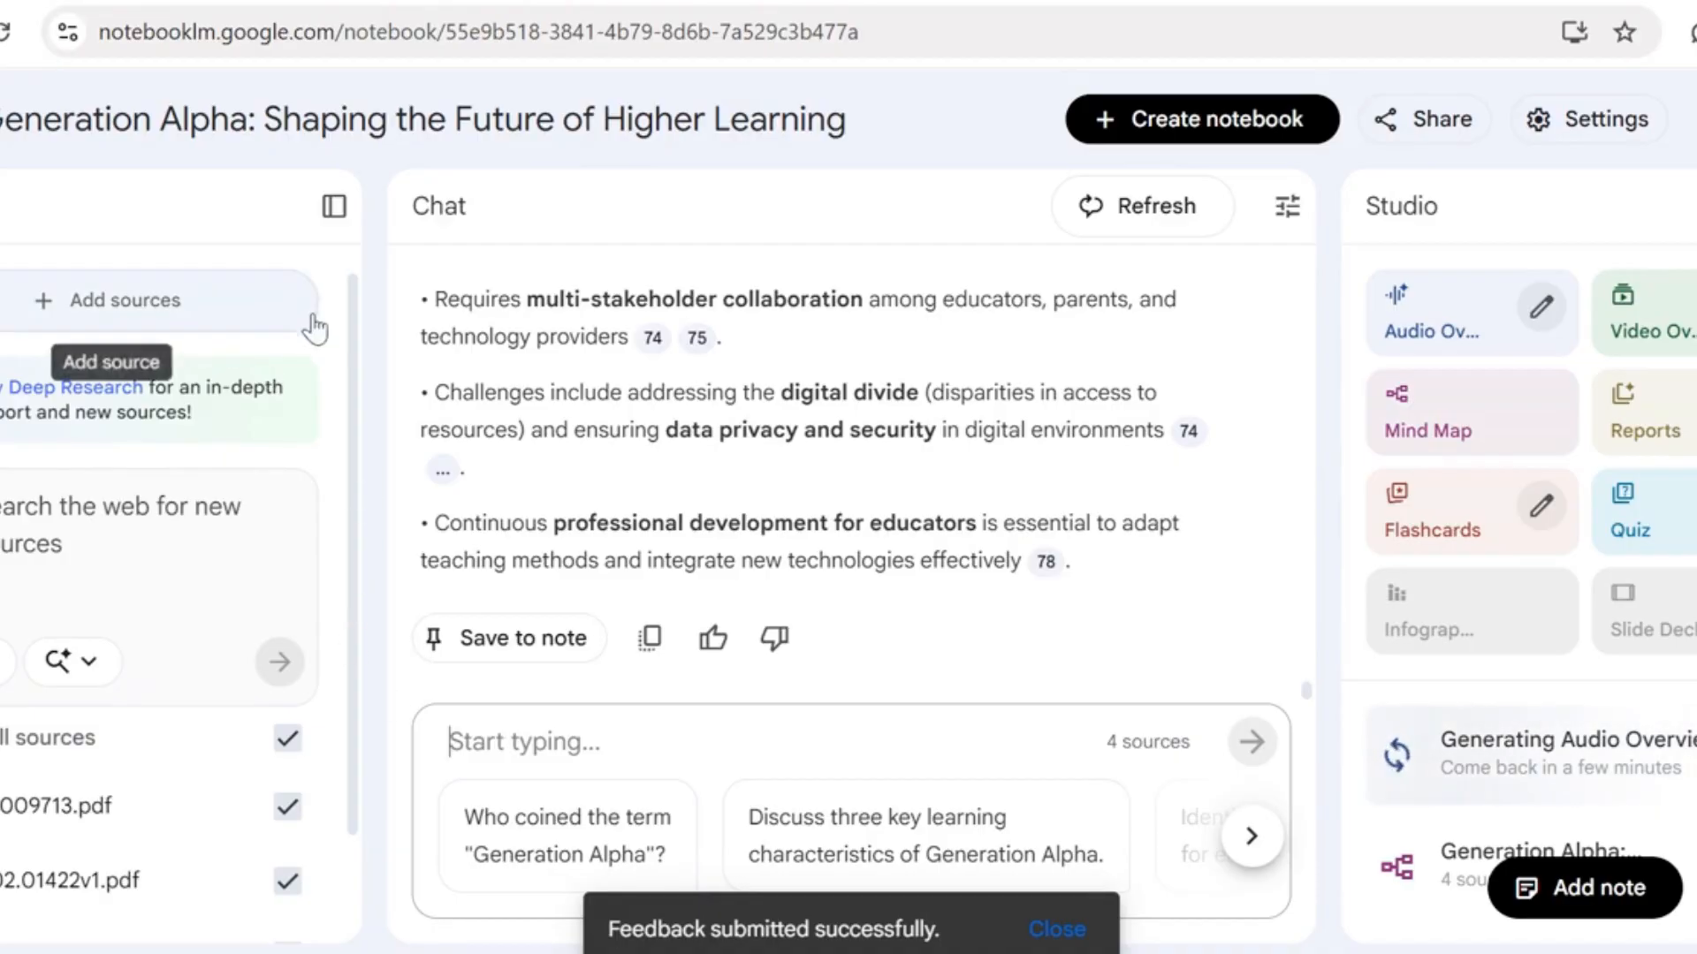
pyautogui.scroll(-3, 360, 354)
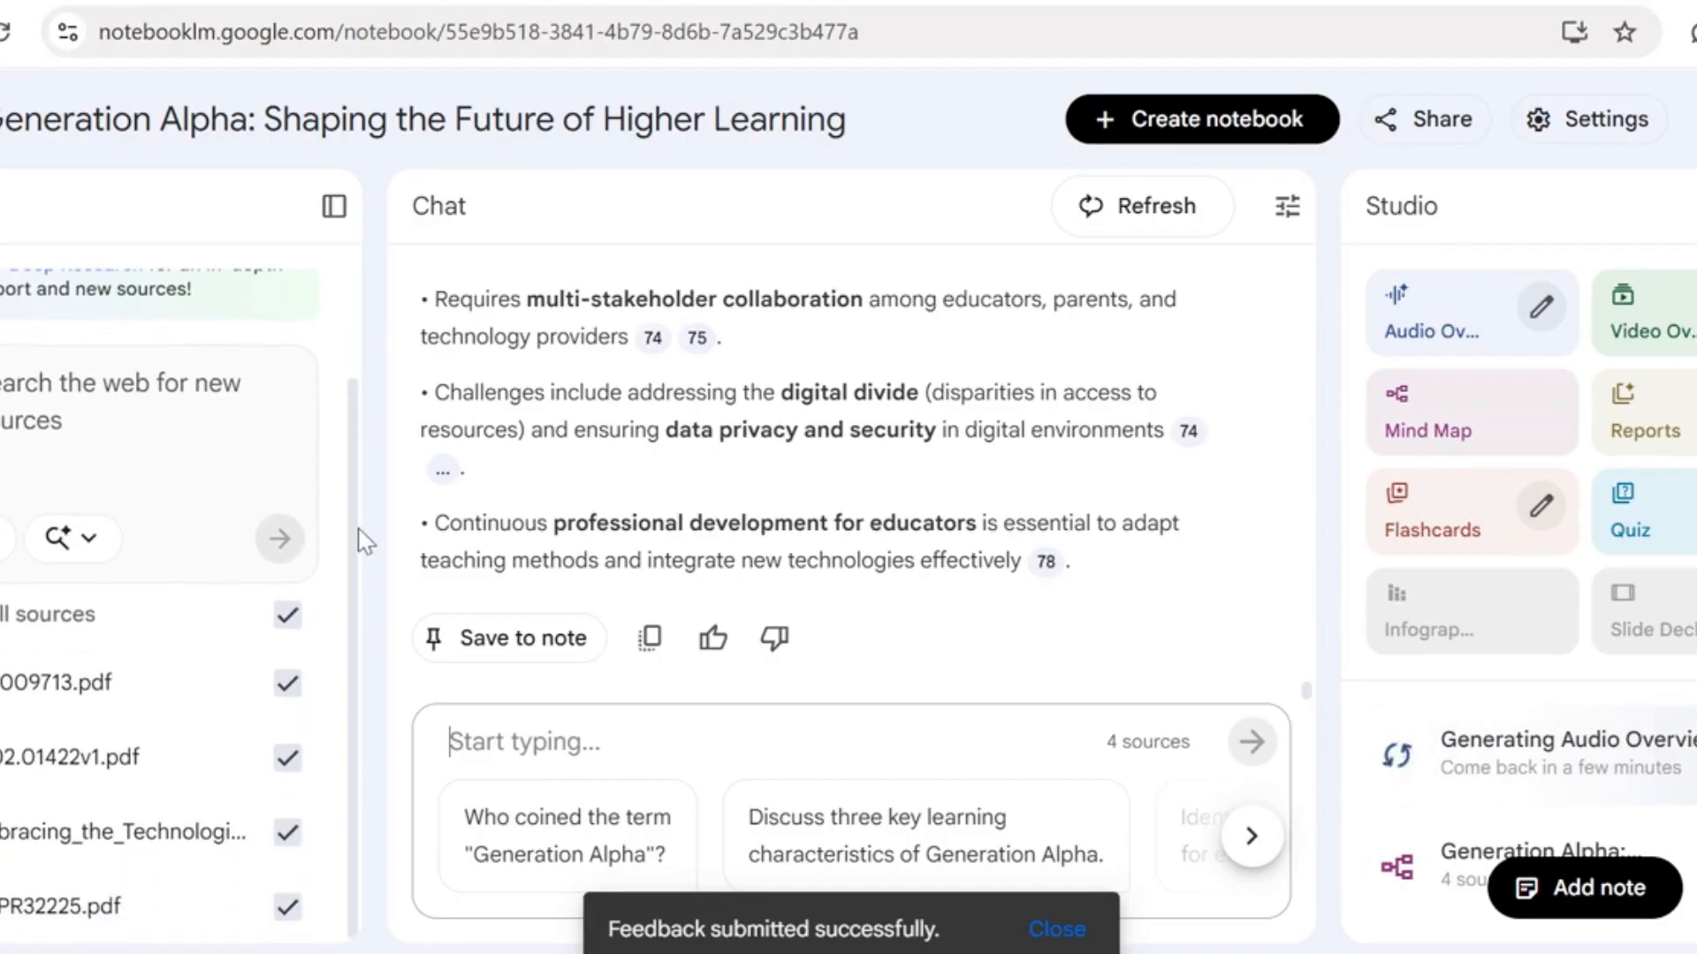